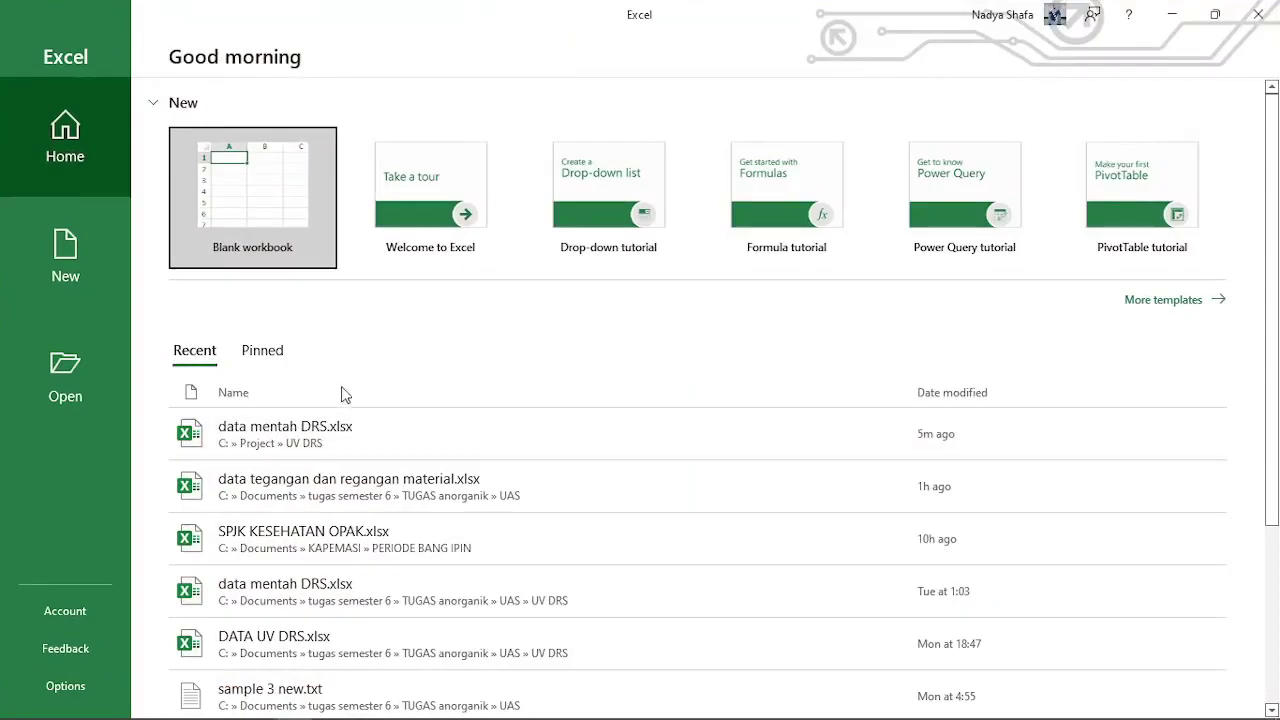
Open the recent workbook data mentah DRS.xlsx stored in the Project » UV DRS folder.
left_click(316, 440)
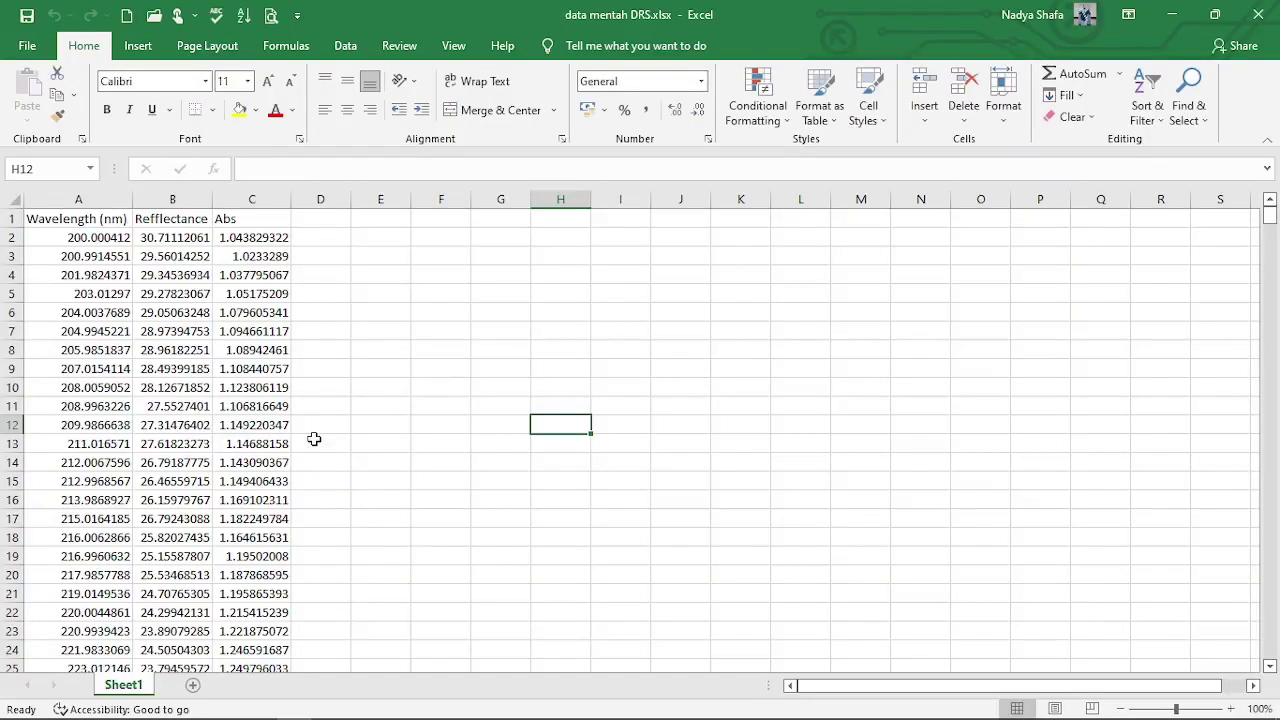
left_click(380, 331)
left_click(335, 410)
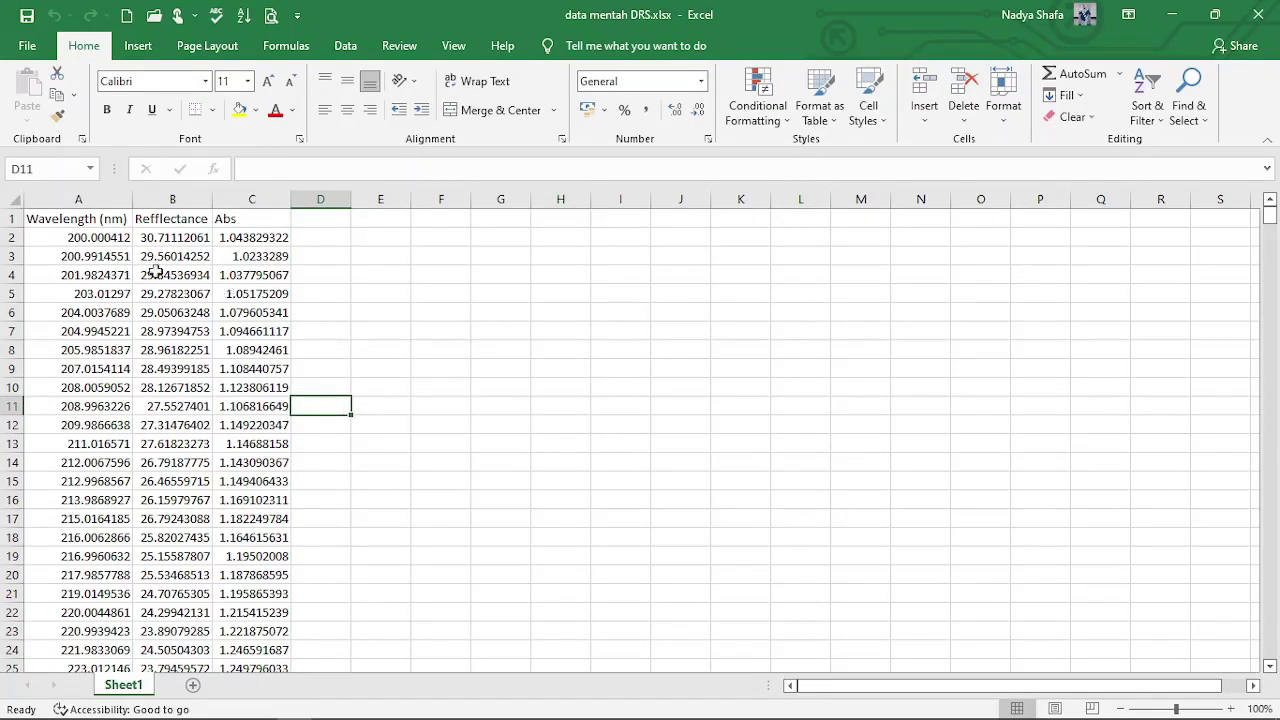
Look over the Wavelength (nm), Refflectance and Abs columns of the raw data in Sheet1.
left_click(96, 207)
left_click_drag(96, 207, 150, 202)
left_click(352, 232)
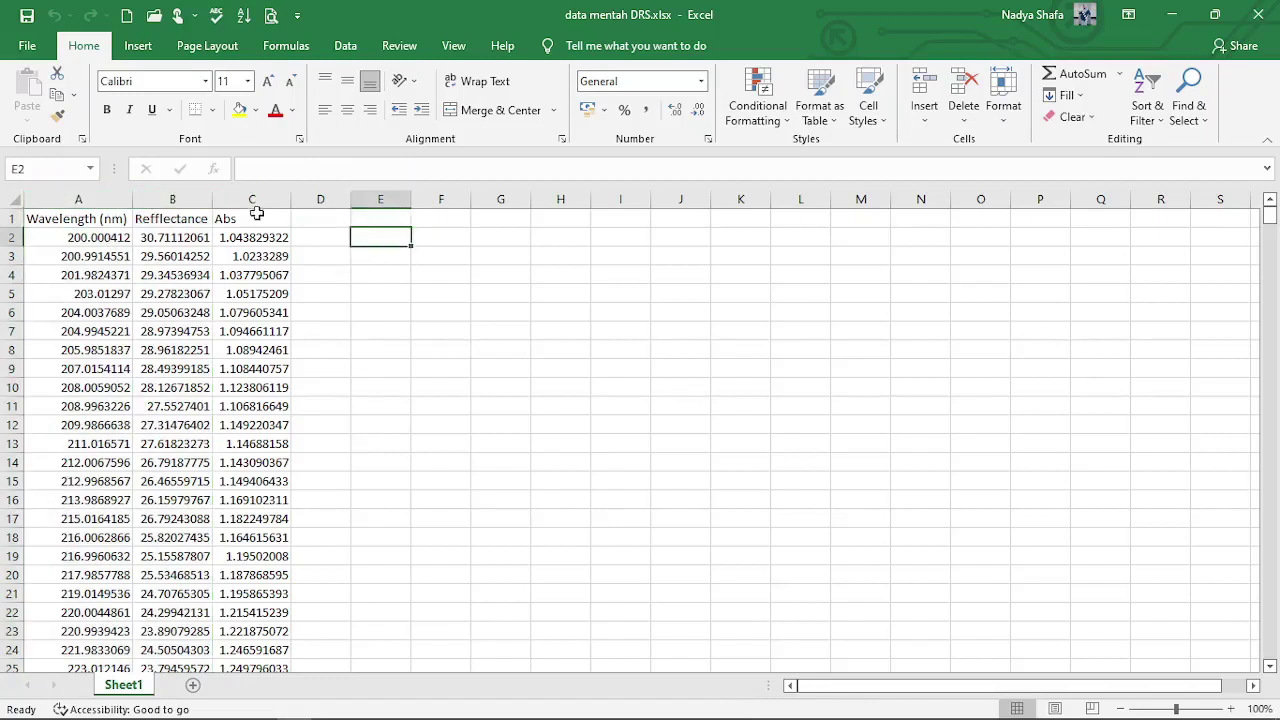
left_click(256, 205)
left_click(314, 234)
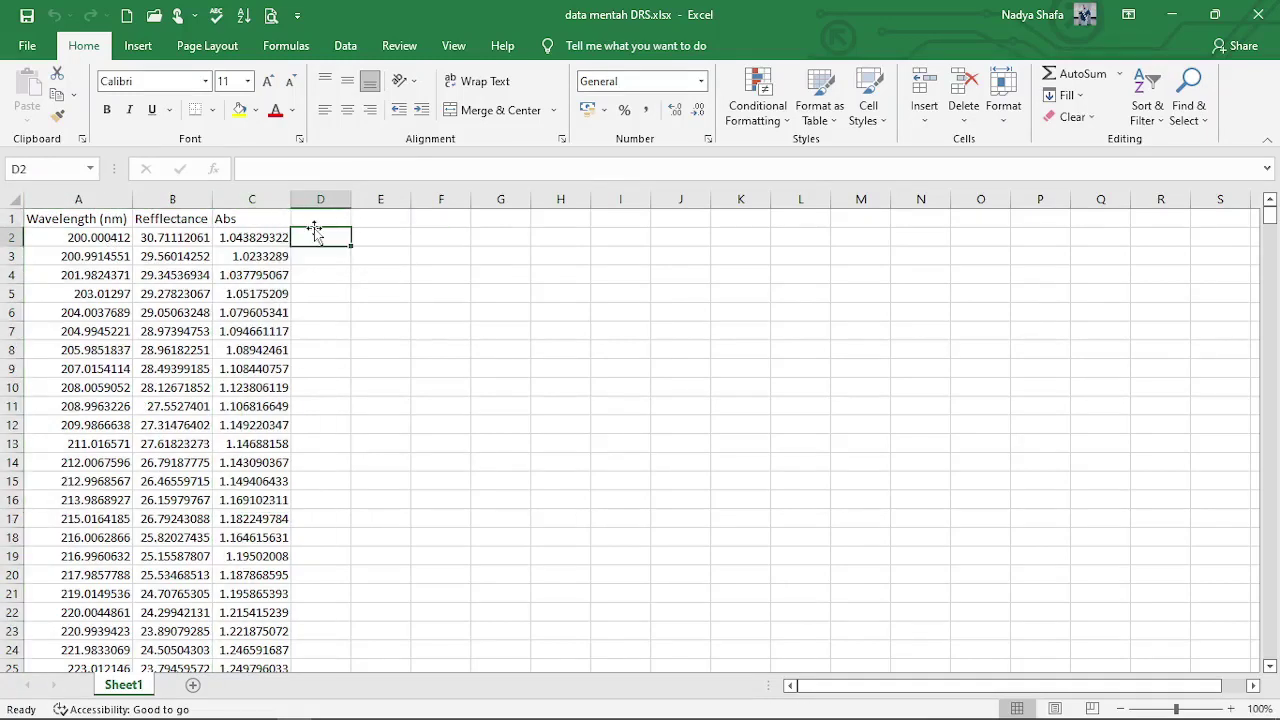
left_click(275, 197)
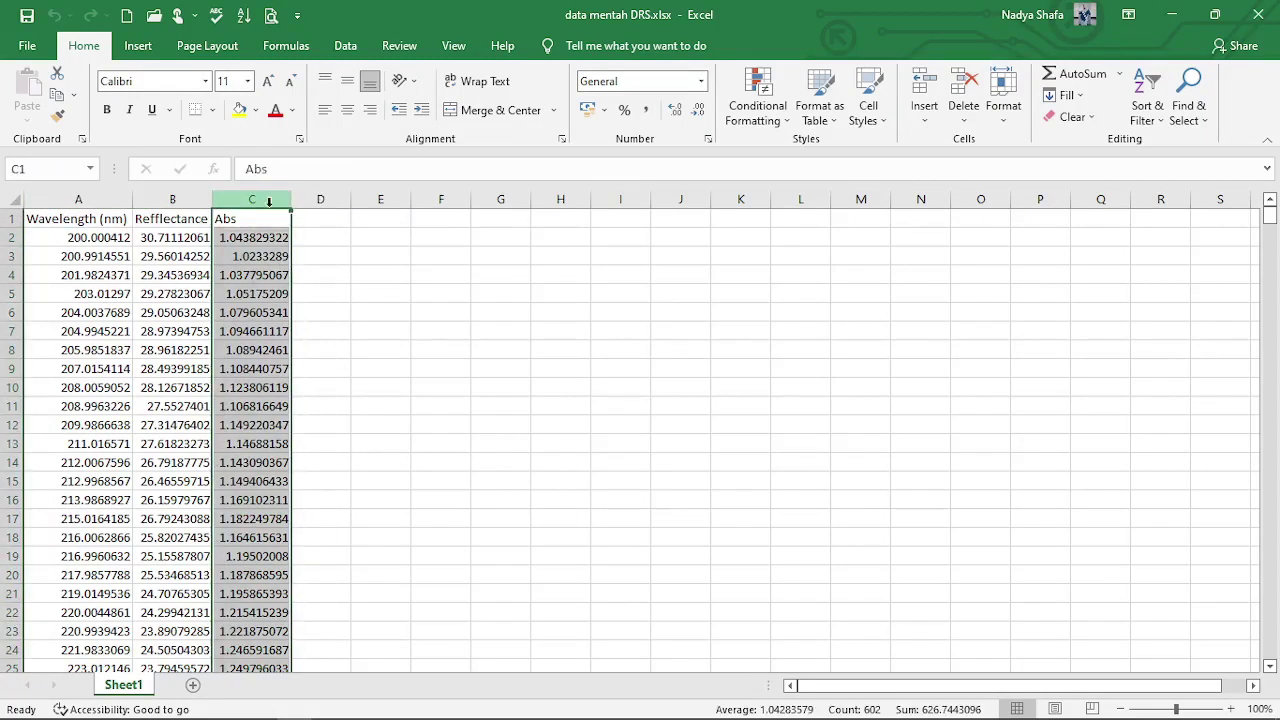
Copy the Wavelength (nm) and Refflectance columns into a new sheet starting at A1, and widen column B there.
left_click_drag(102, 199, 160, 200)
key("ctrl+c")
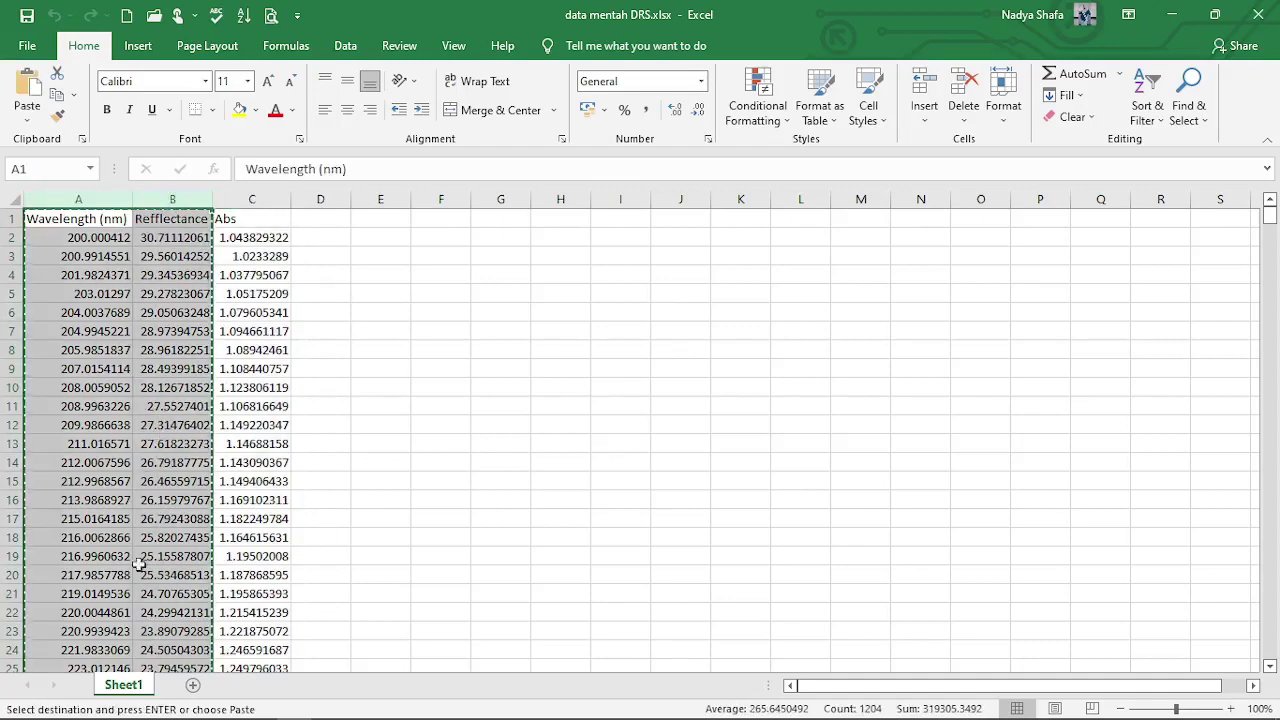
left_click(193, 684)
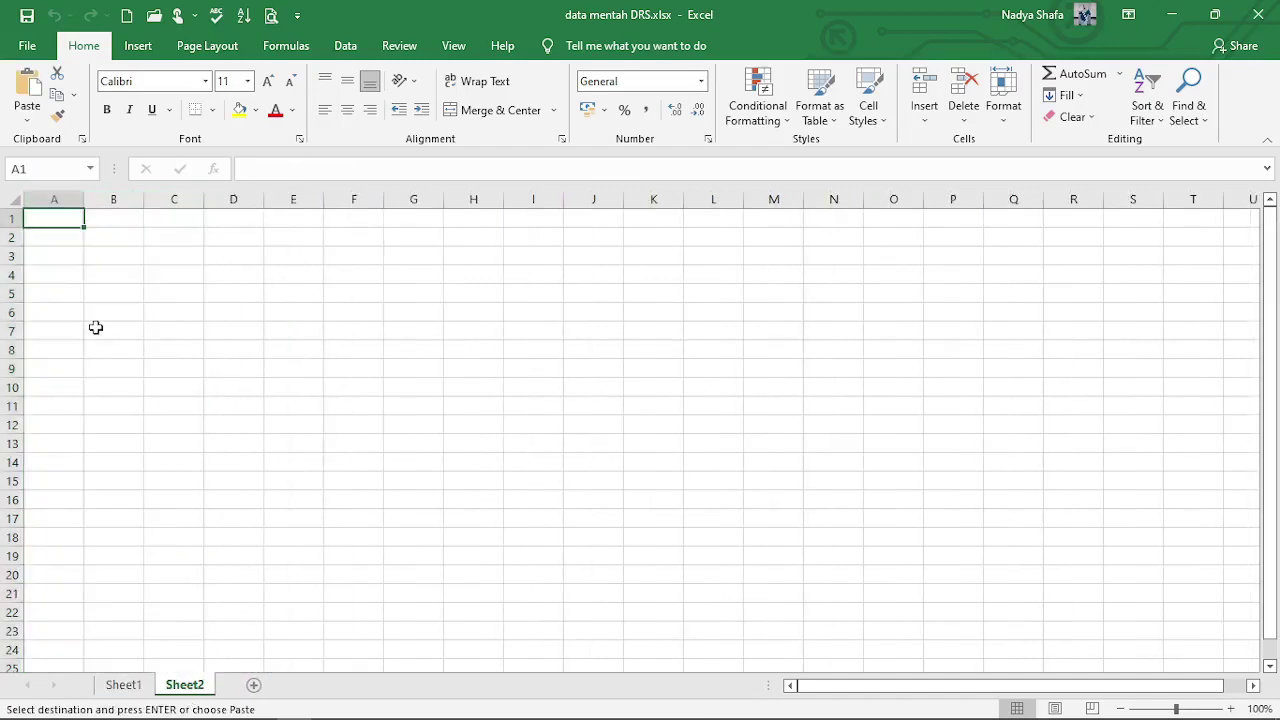
key("ctrl+v")
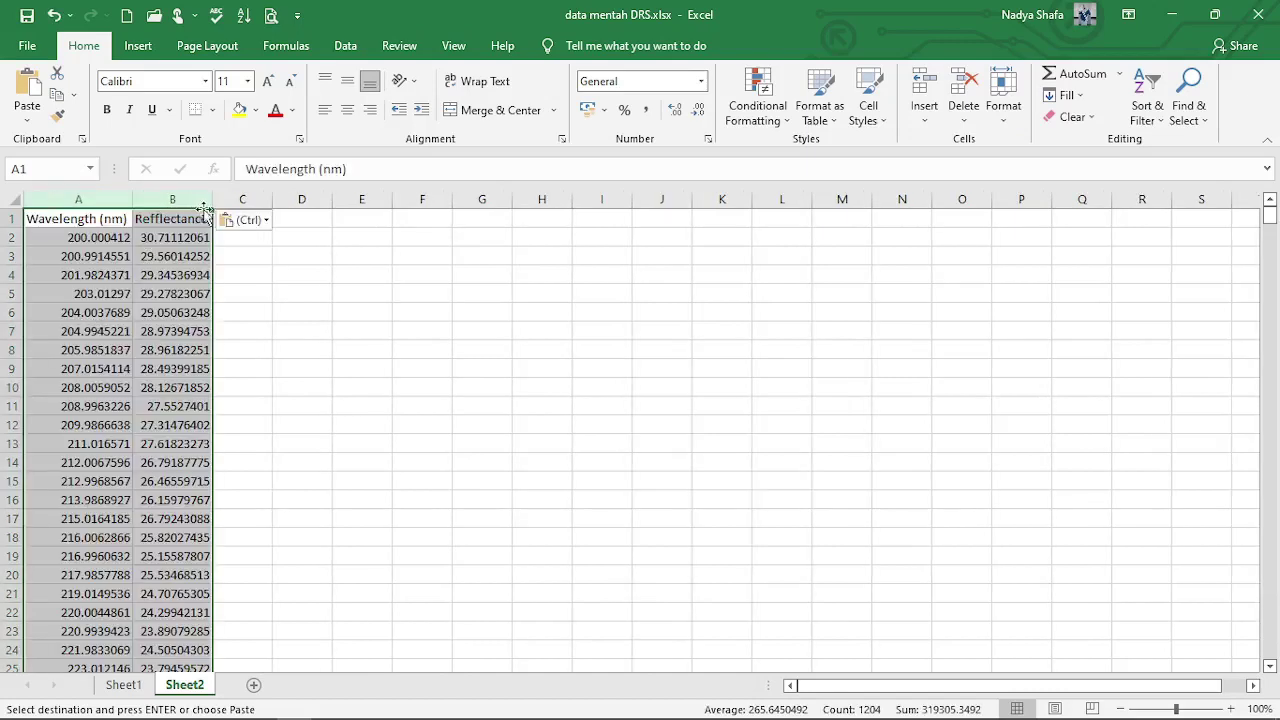
double_click(212, 199)
left_click(316, 272)
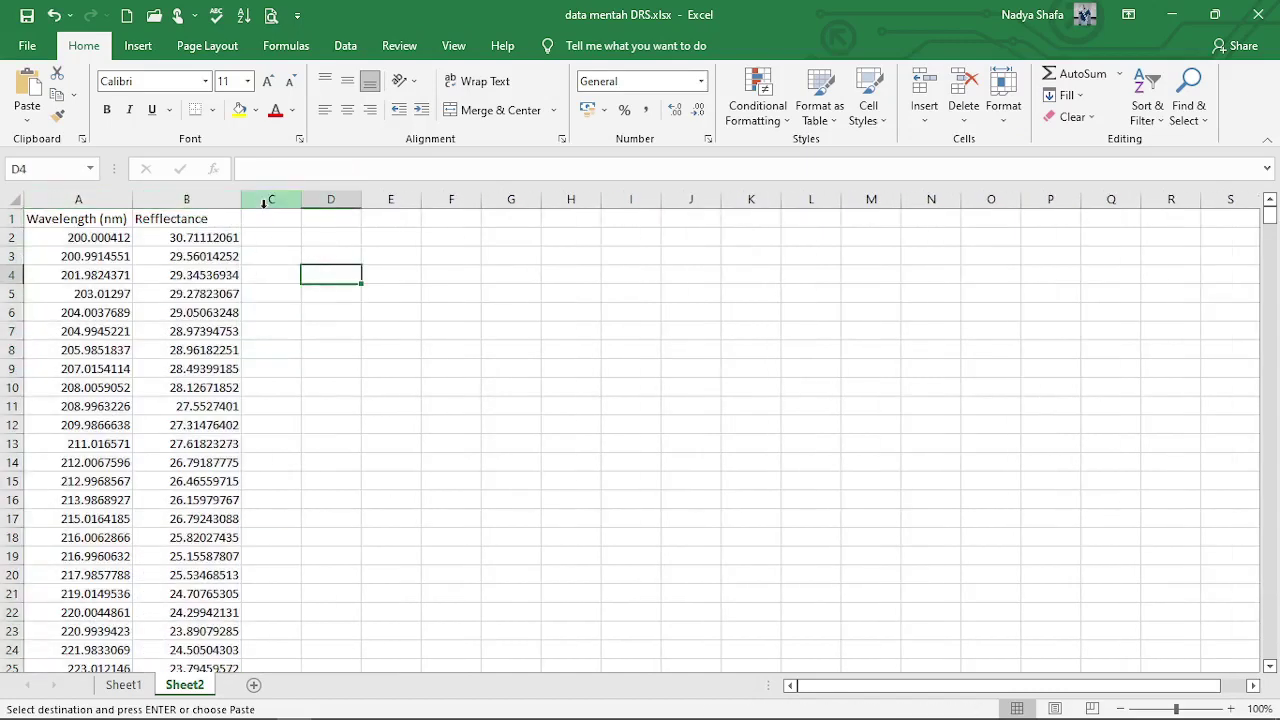
Enter the header "Refflectance" in cell C1.
left_click(266, 227)
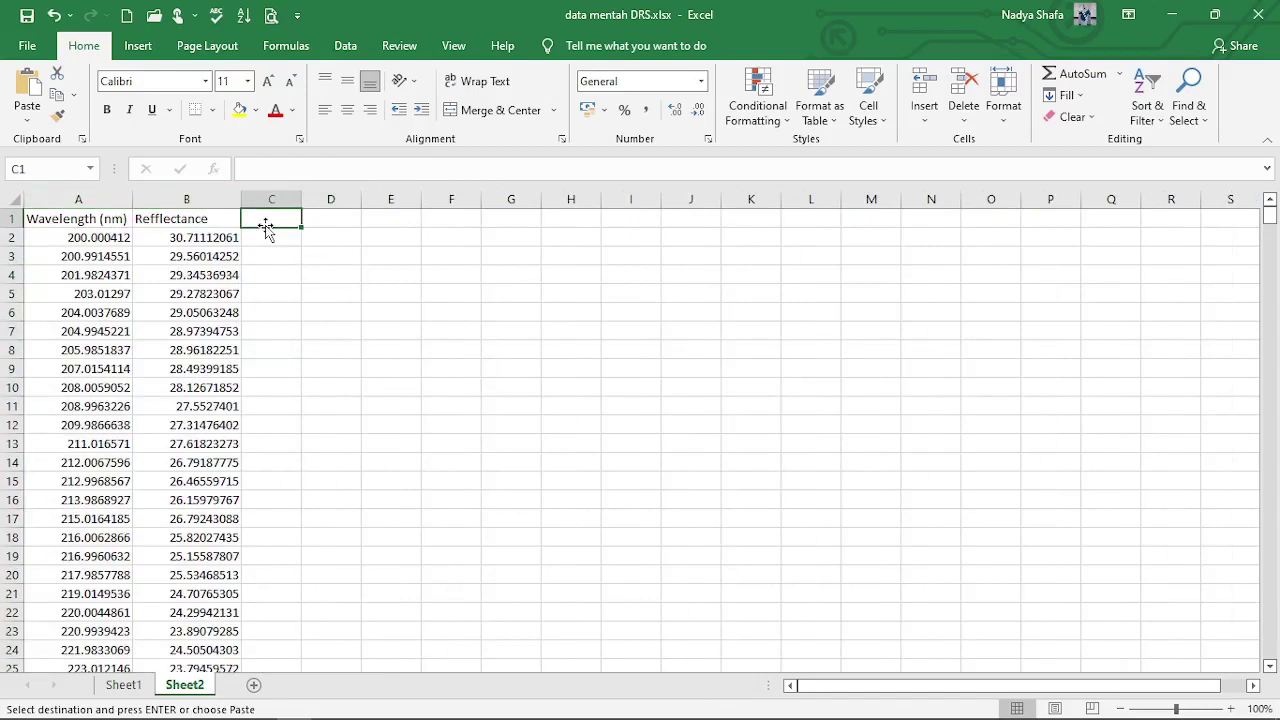
type("Ref")
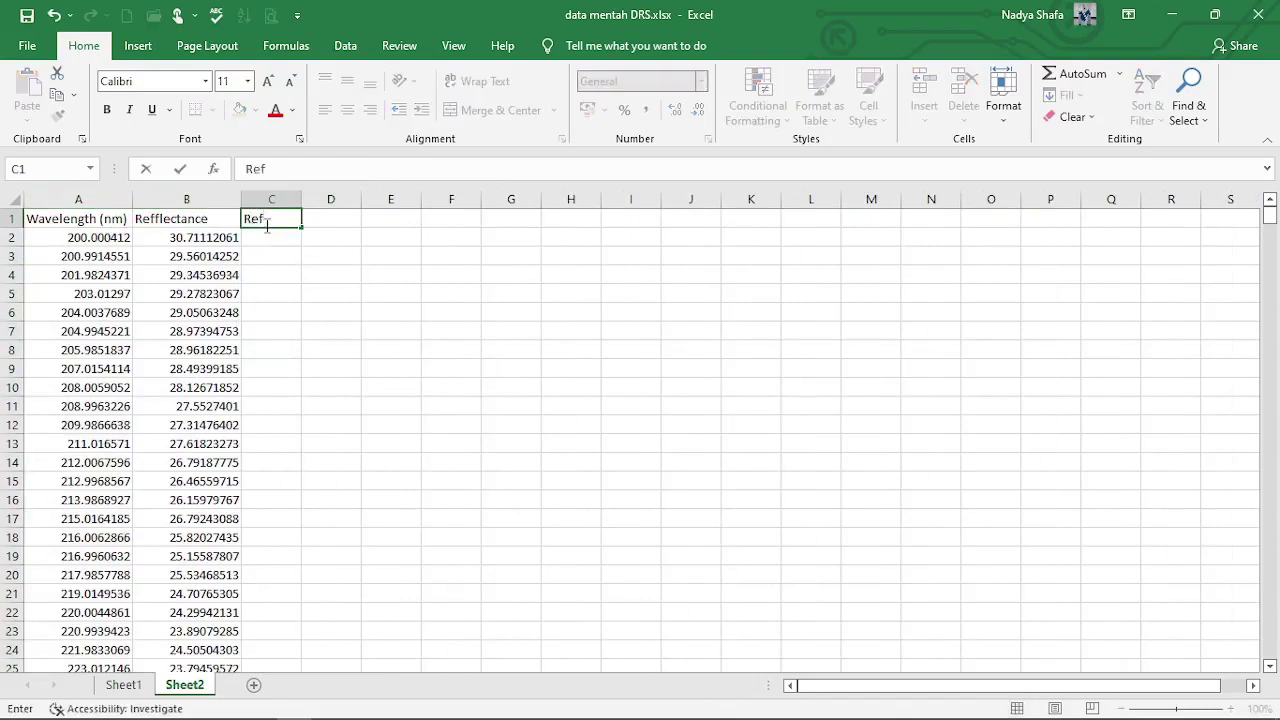
type("flectance")
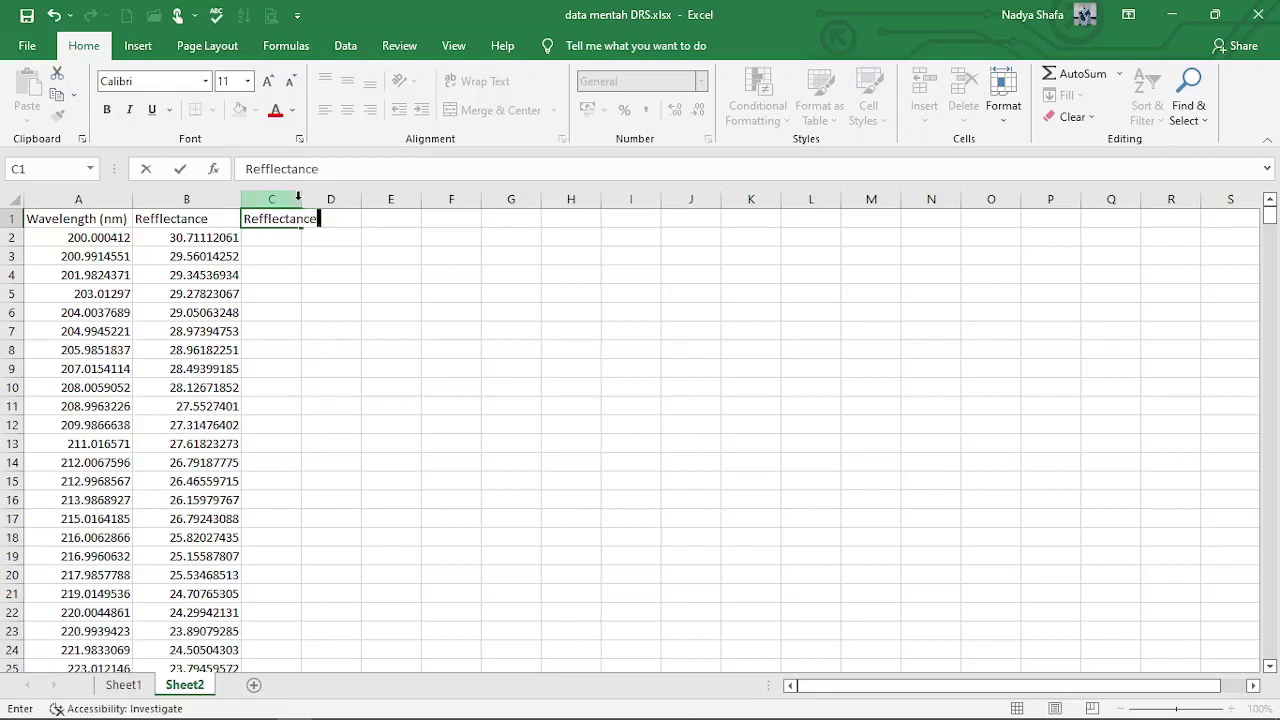
key("Return")
Add the percent unit to the header in B1 so it reads "Refflectance(%)".
left_click(226, 222)
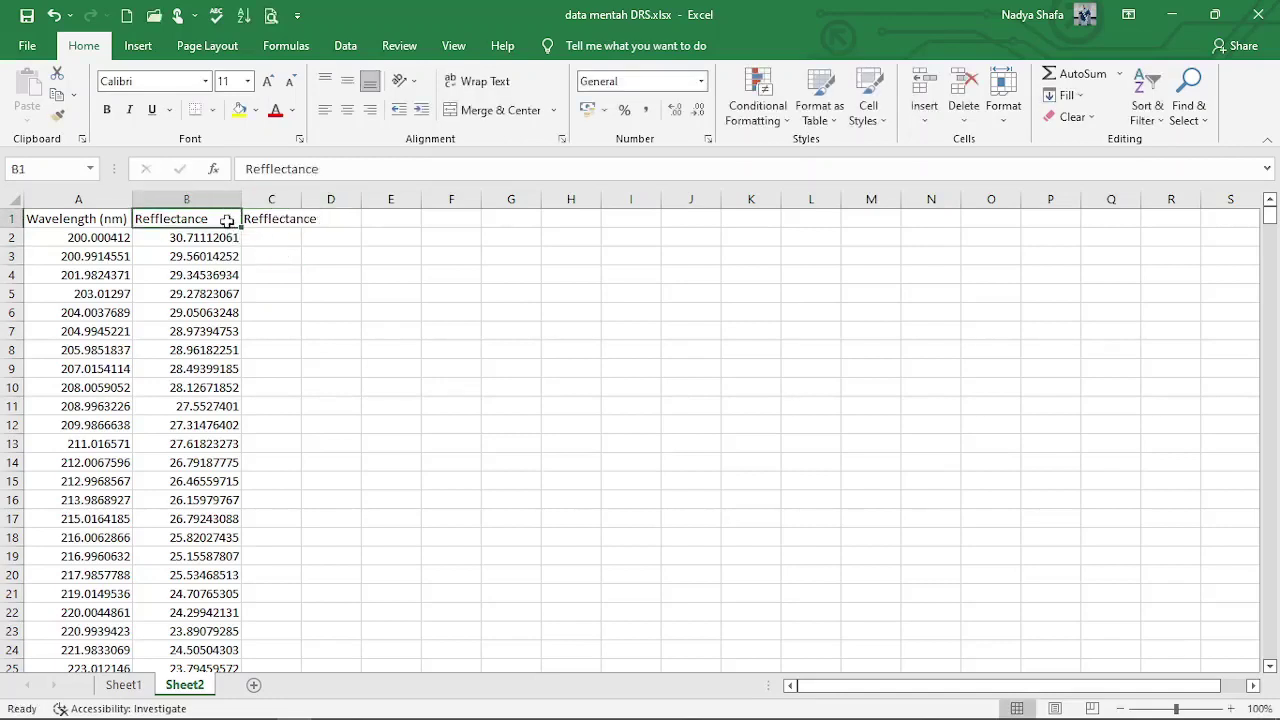
double_click(229, 225)
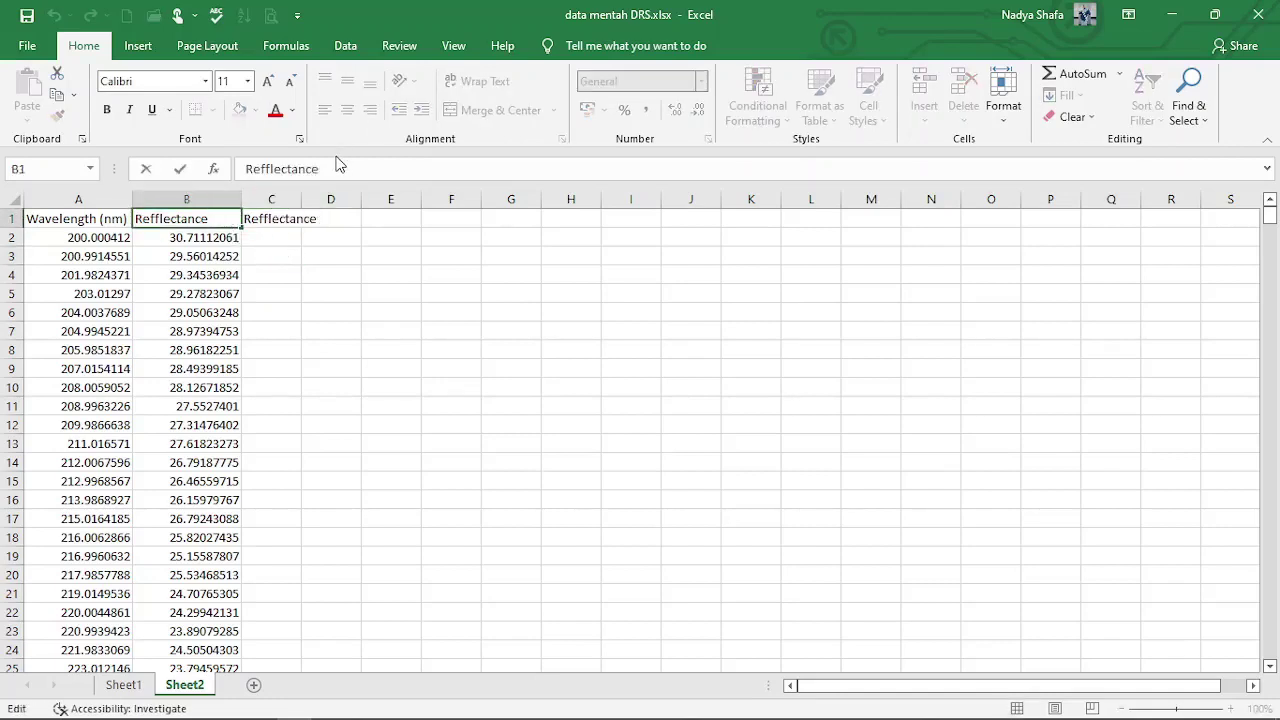
type("(%)")
left_click(323, 257)
Widen column C to fit its header and enter the formula =B2/100 in C2.
left_click(285, 240)
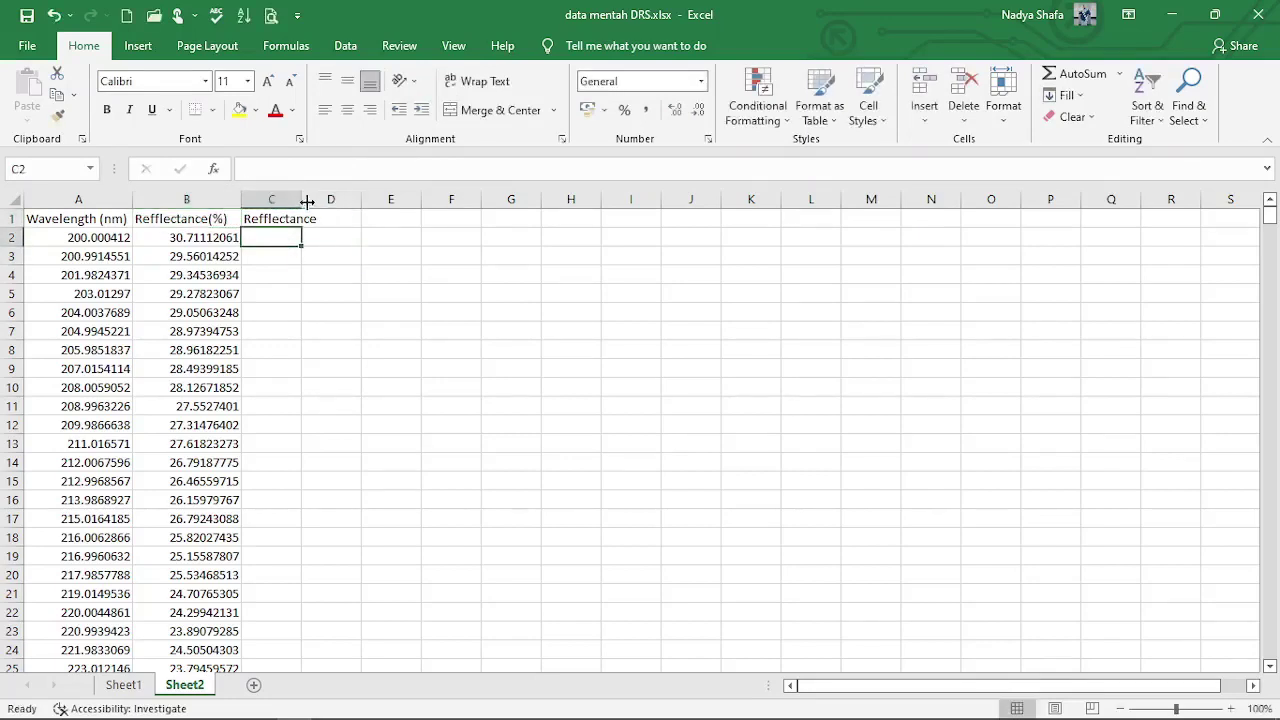
left_click_drag(302, 200, 323, 200)
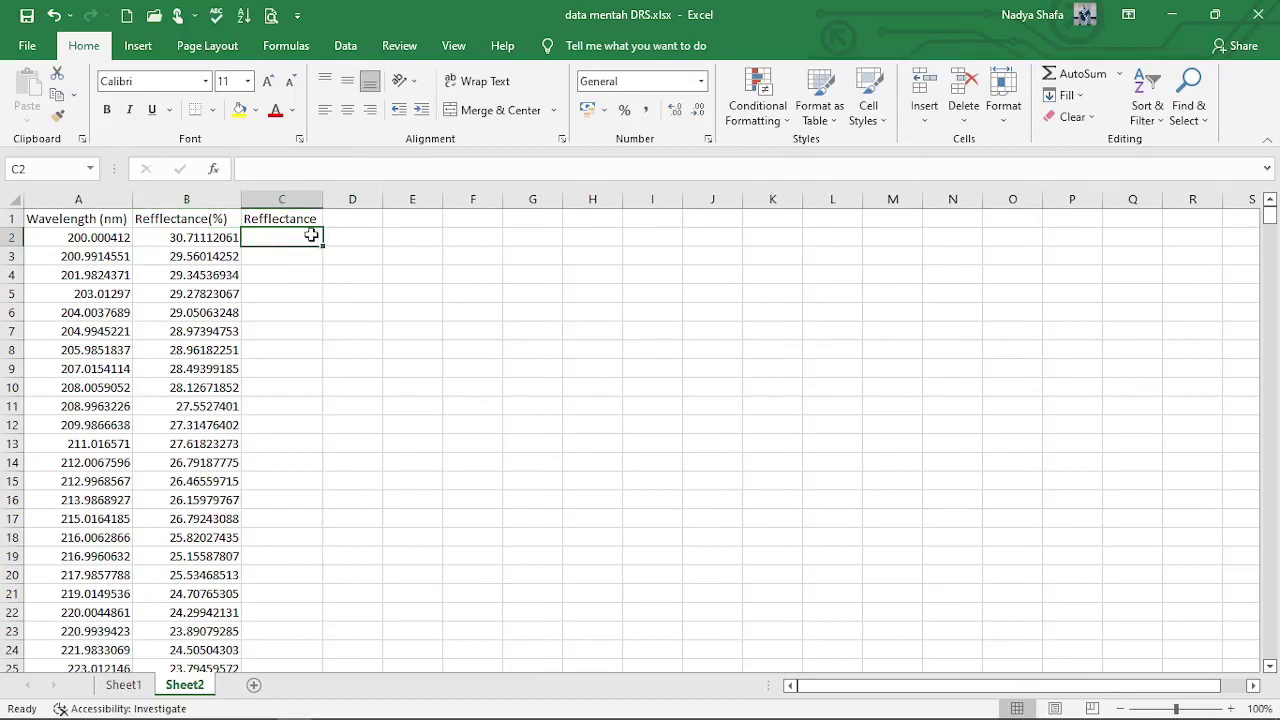
type("=")
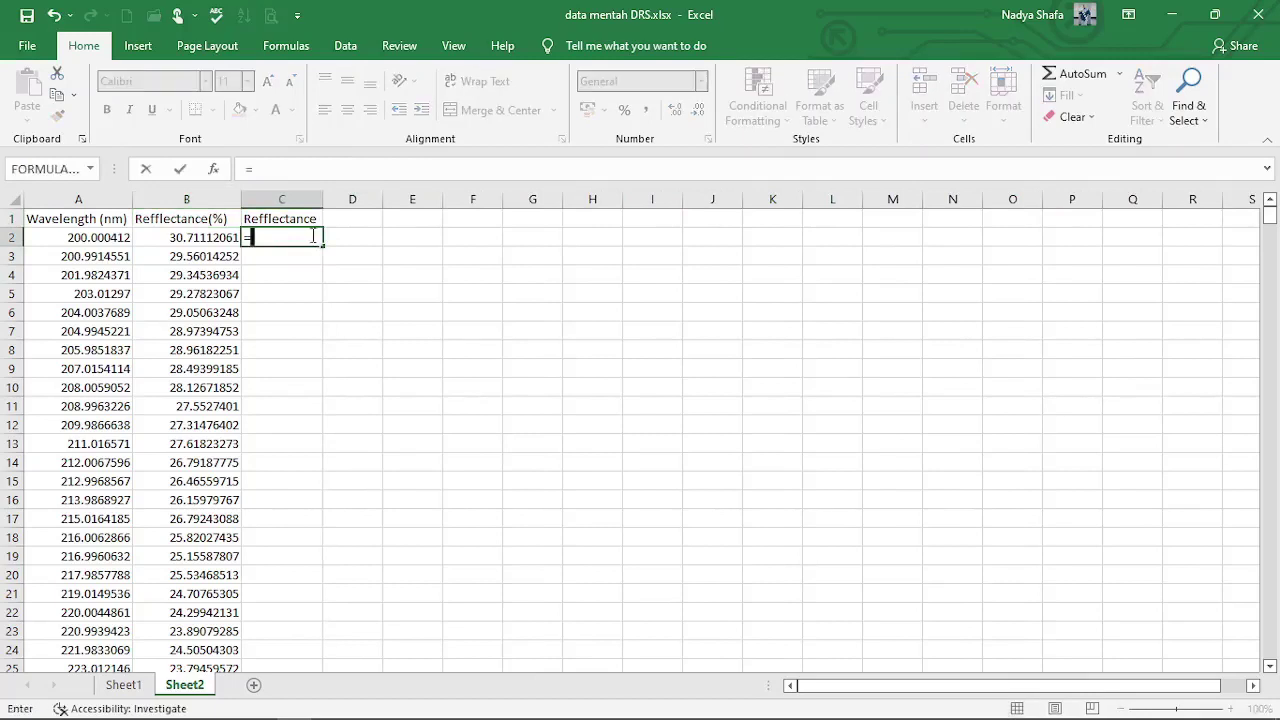
type("b")
key("BackSpace")
type("B")
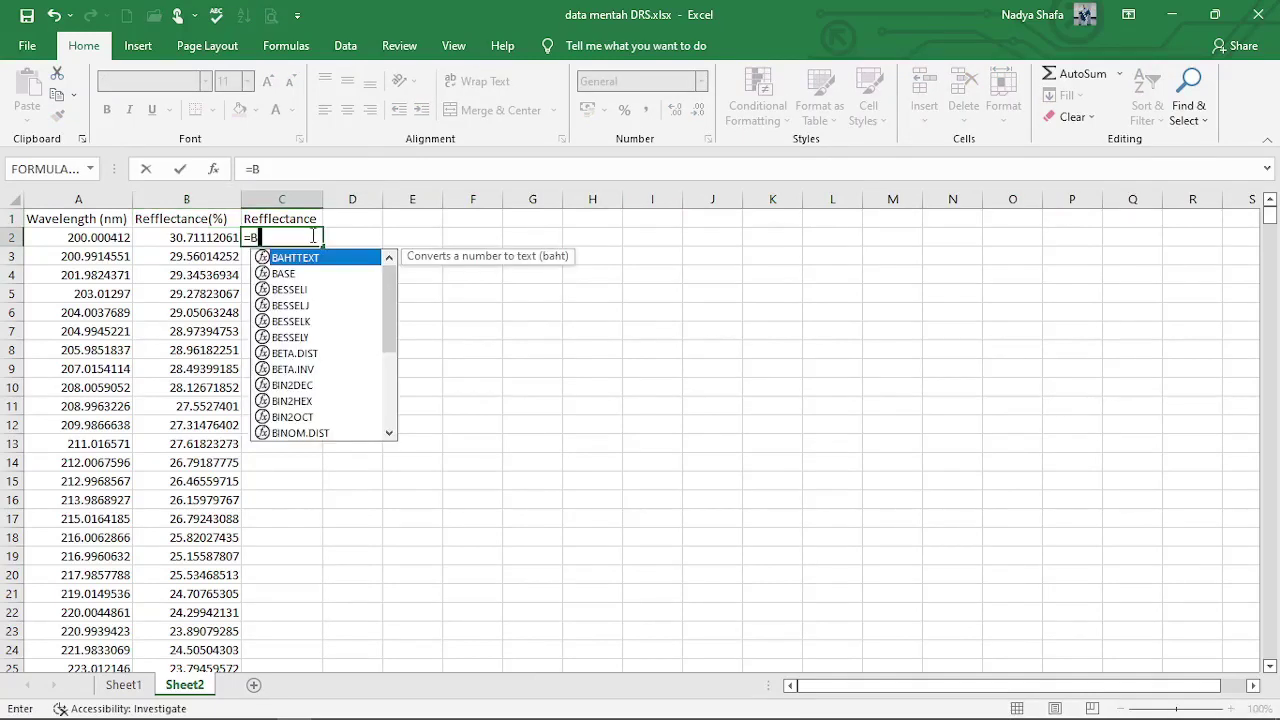
type("2/")
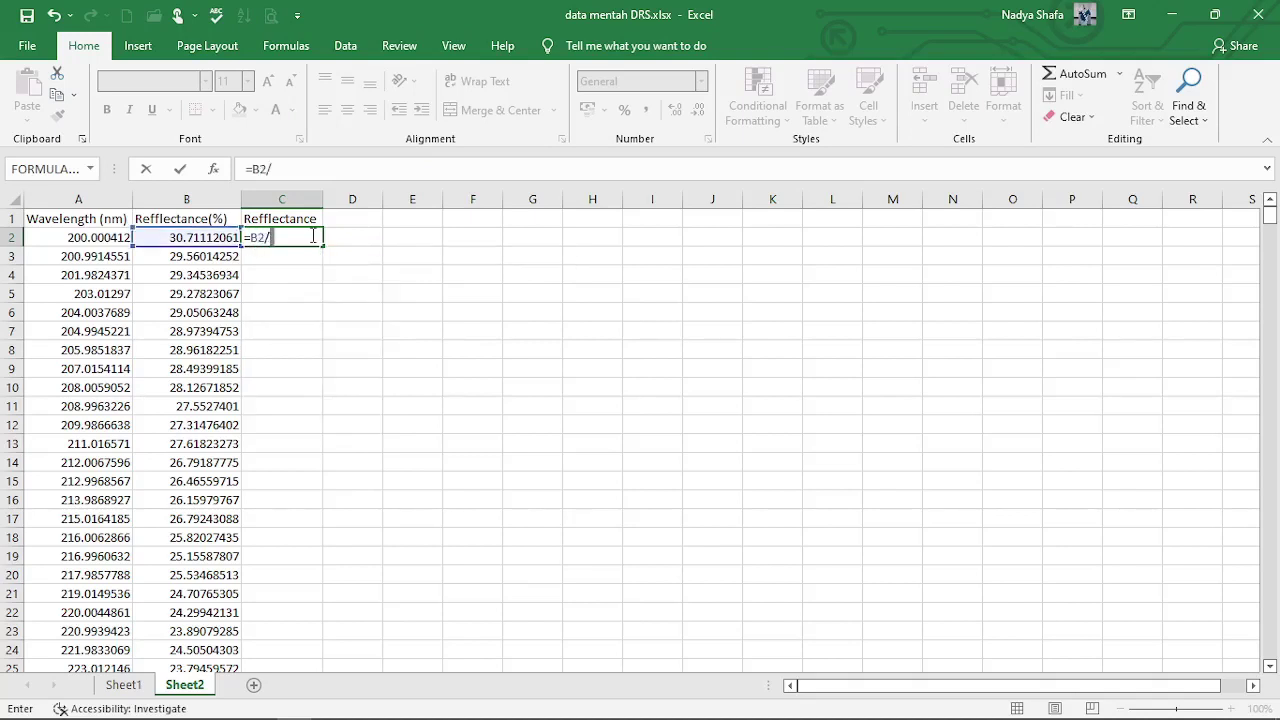
type("100")
key("Return")
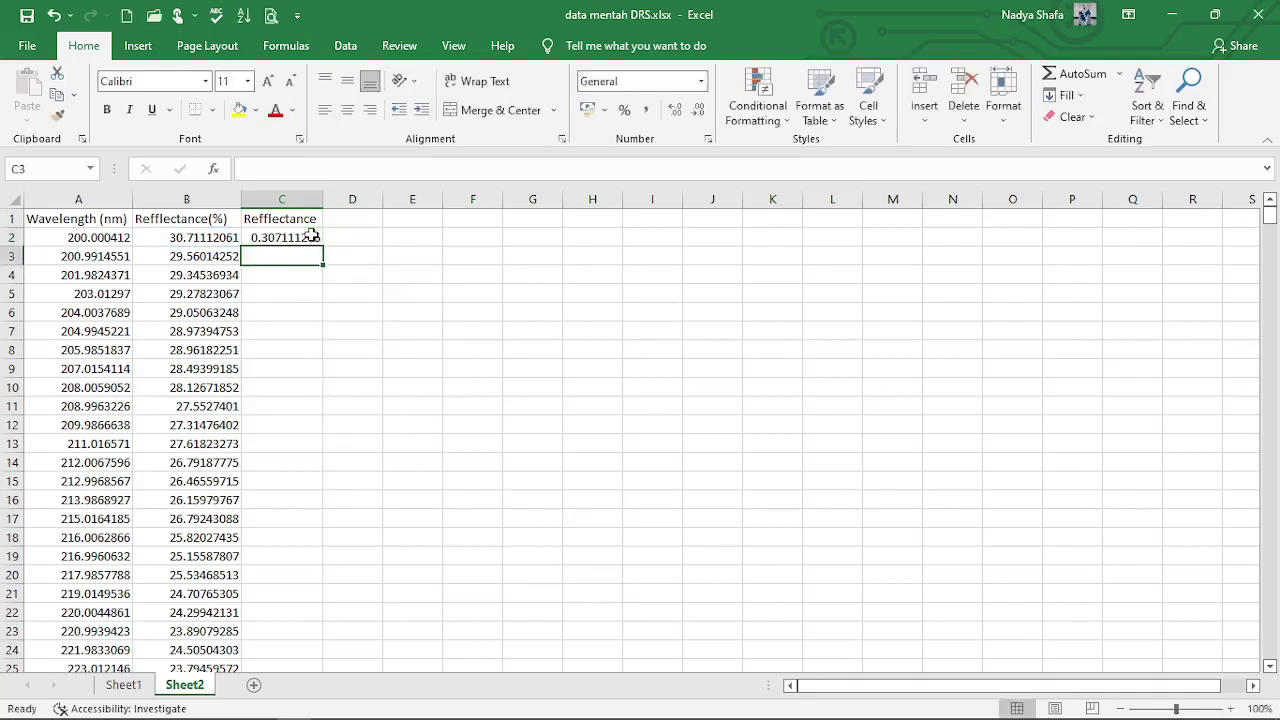
Enter the header "Absorption Coefficient" in D1 and widen column D to fit it.
left_click(343, 251)
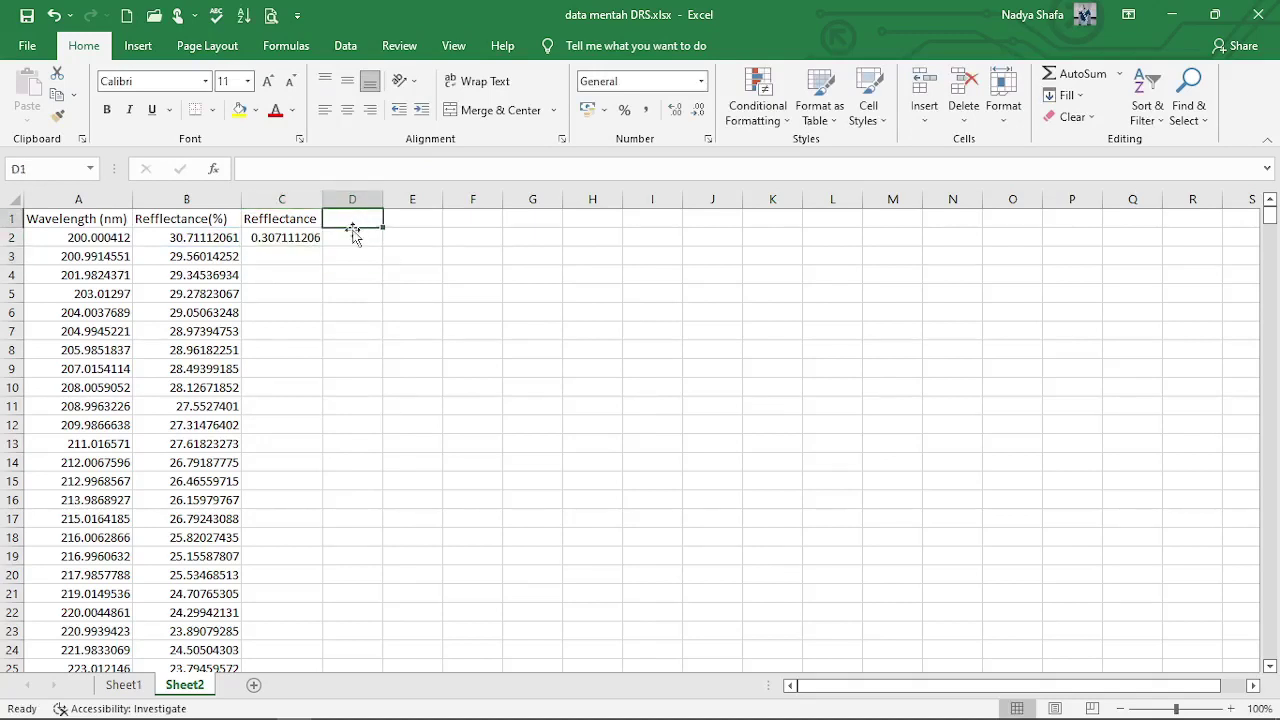
key("Left")
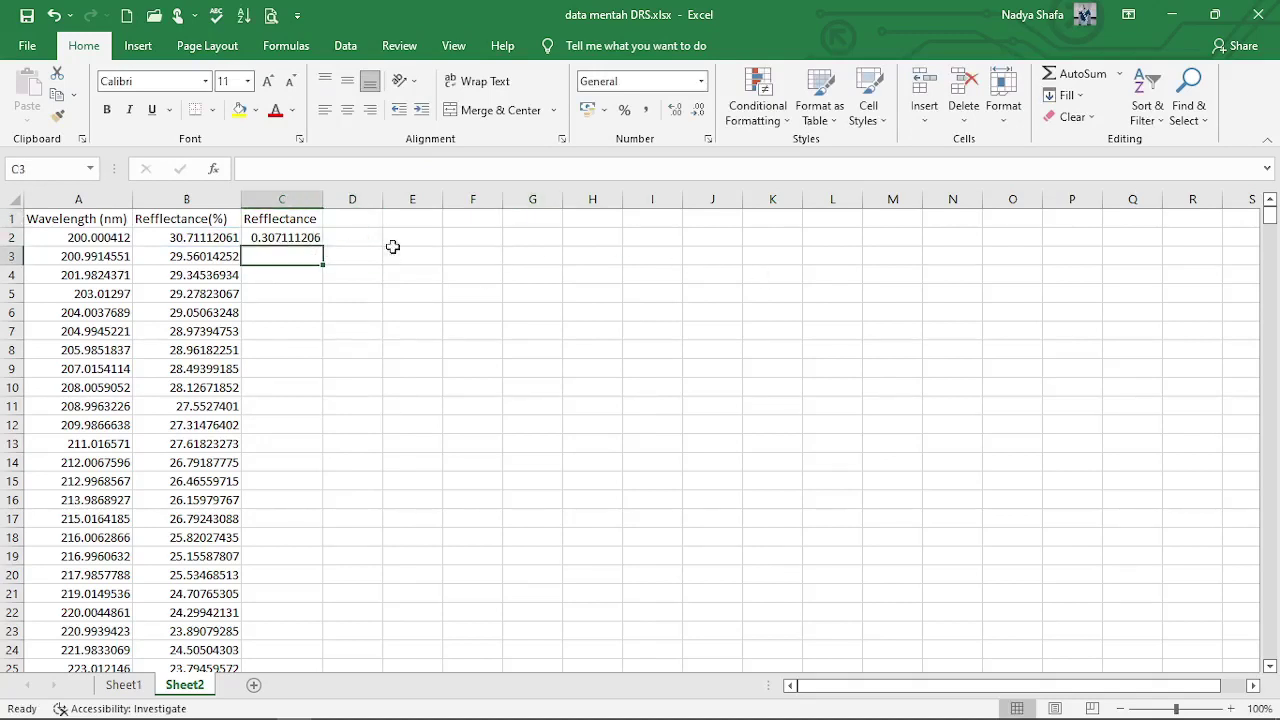
left_click(340, 222)
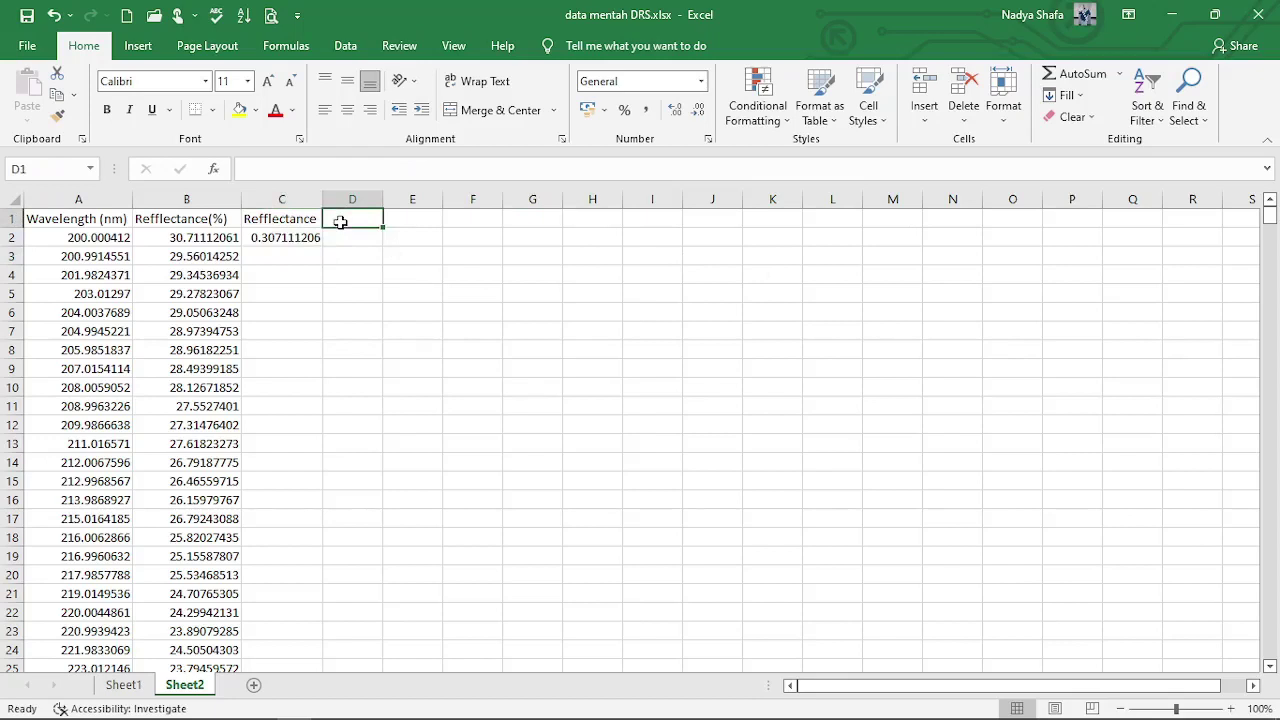
type("aBS")
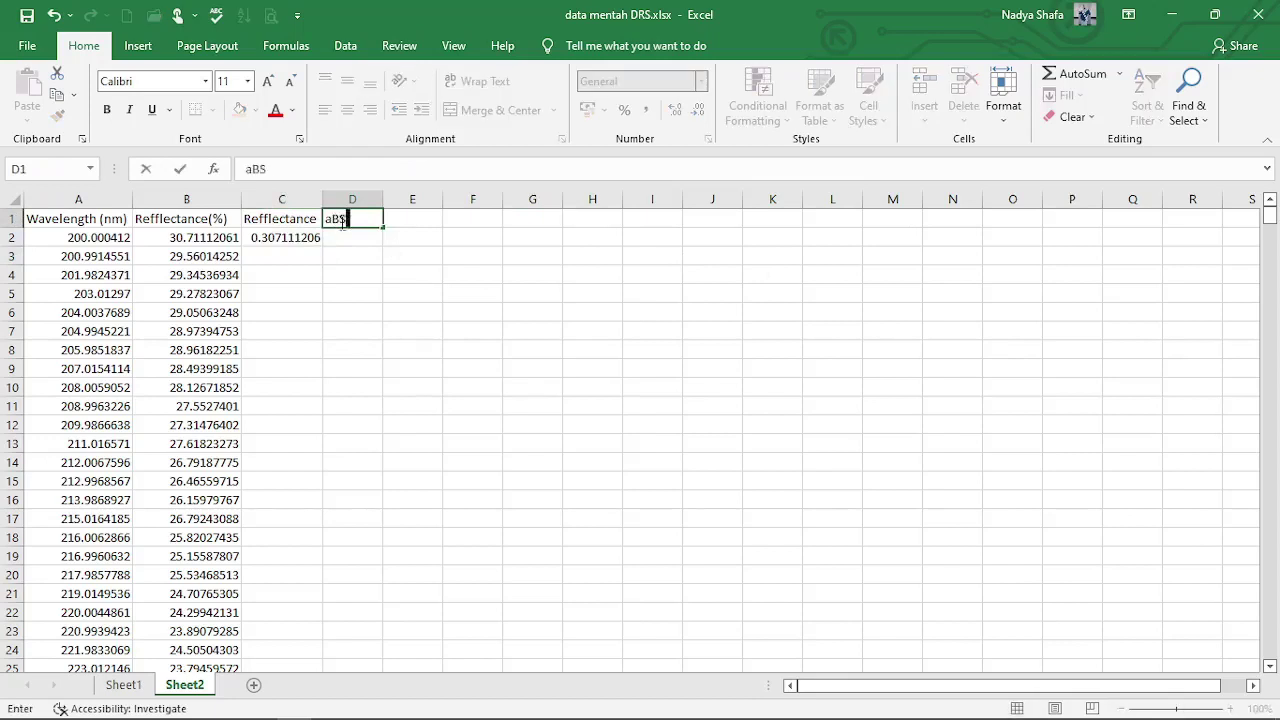
type("ORPTION Coef")
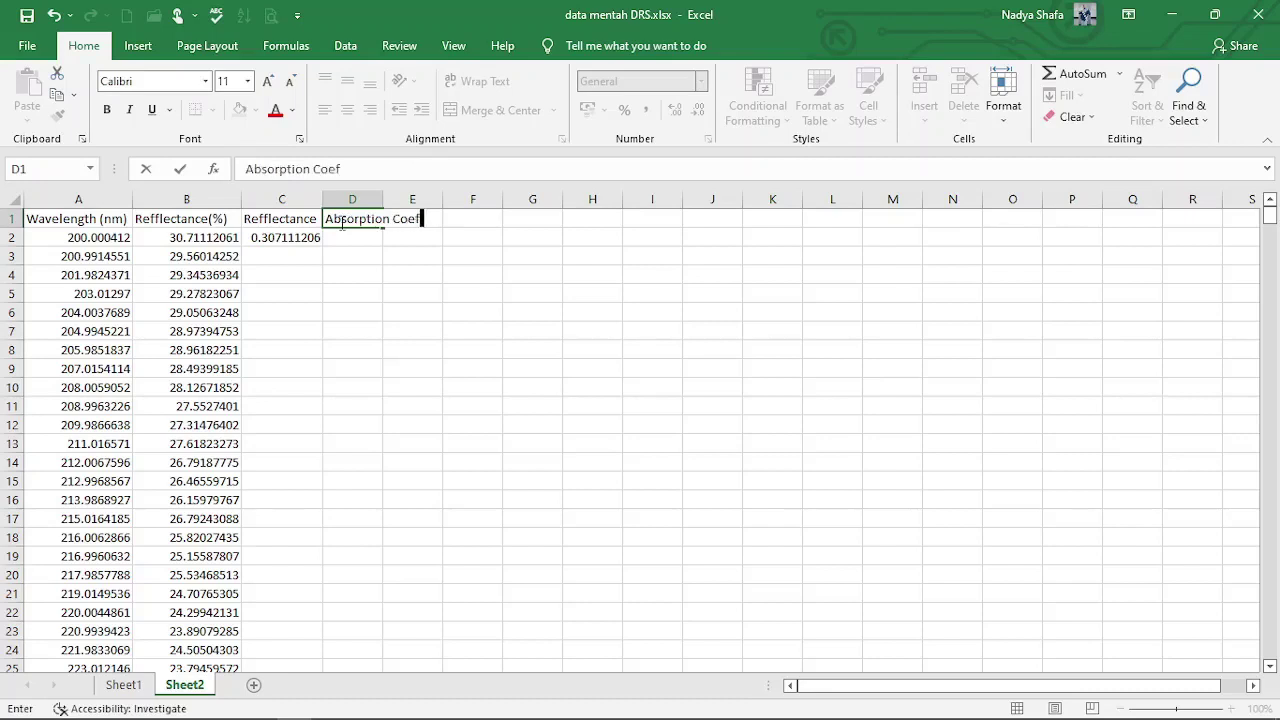
type("ficient")
key("Return")
left_click_drag(383, 199, 480, 203)
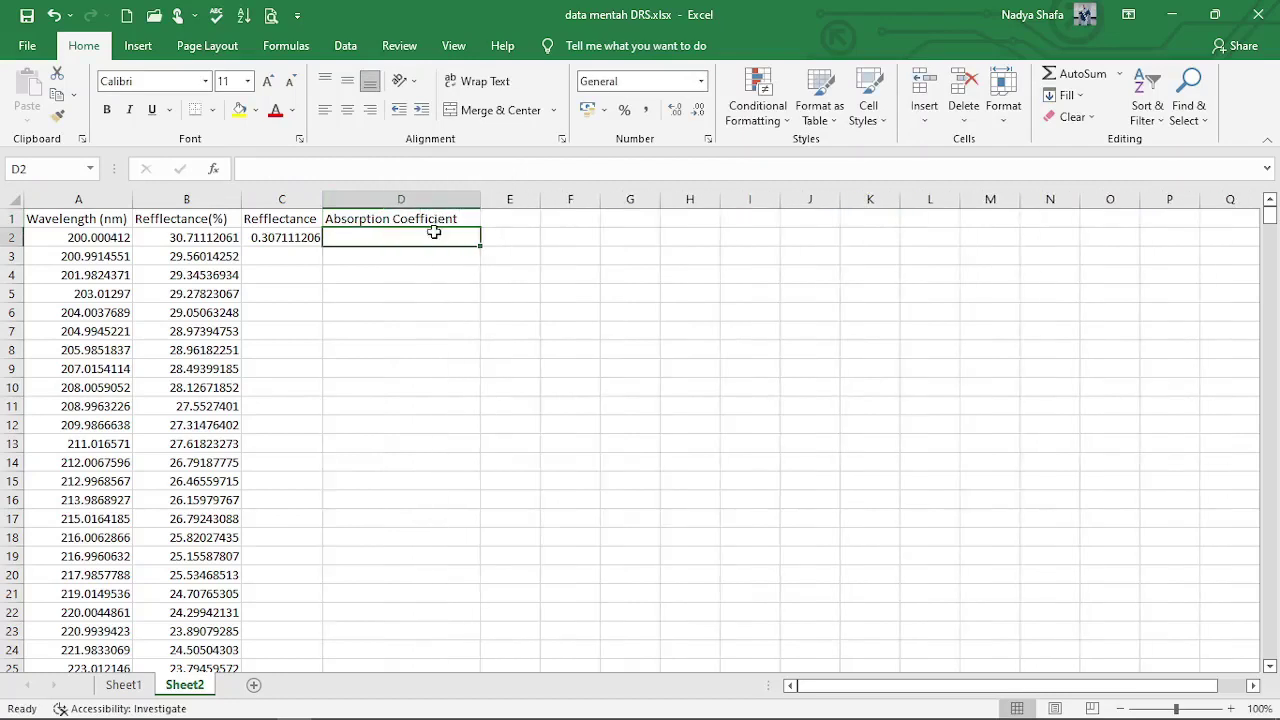
Calculate the first absorption coefficient in D2 with the formula =(1-C2)^2.
type("=")
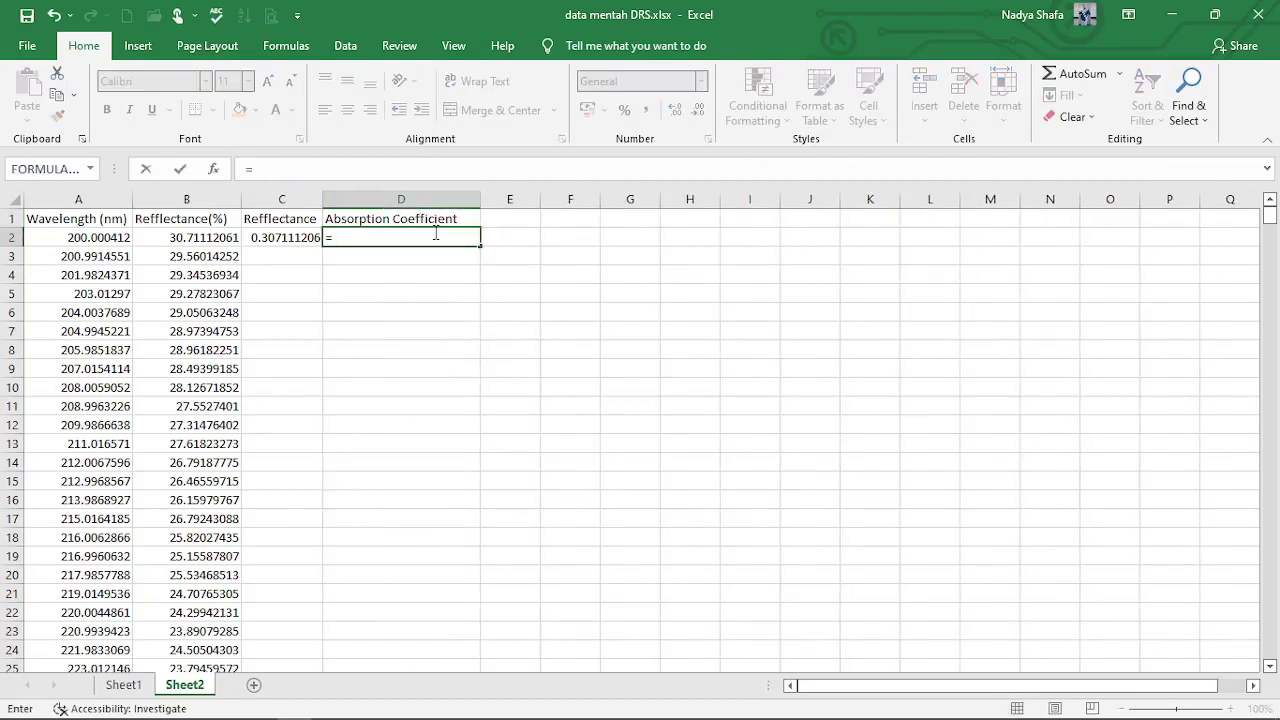
type("(1-C2")
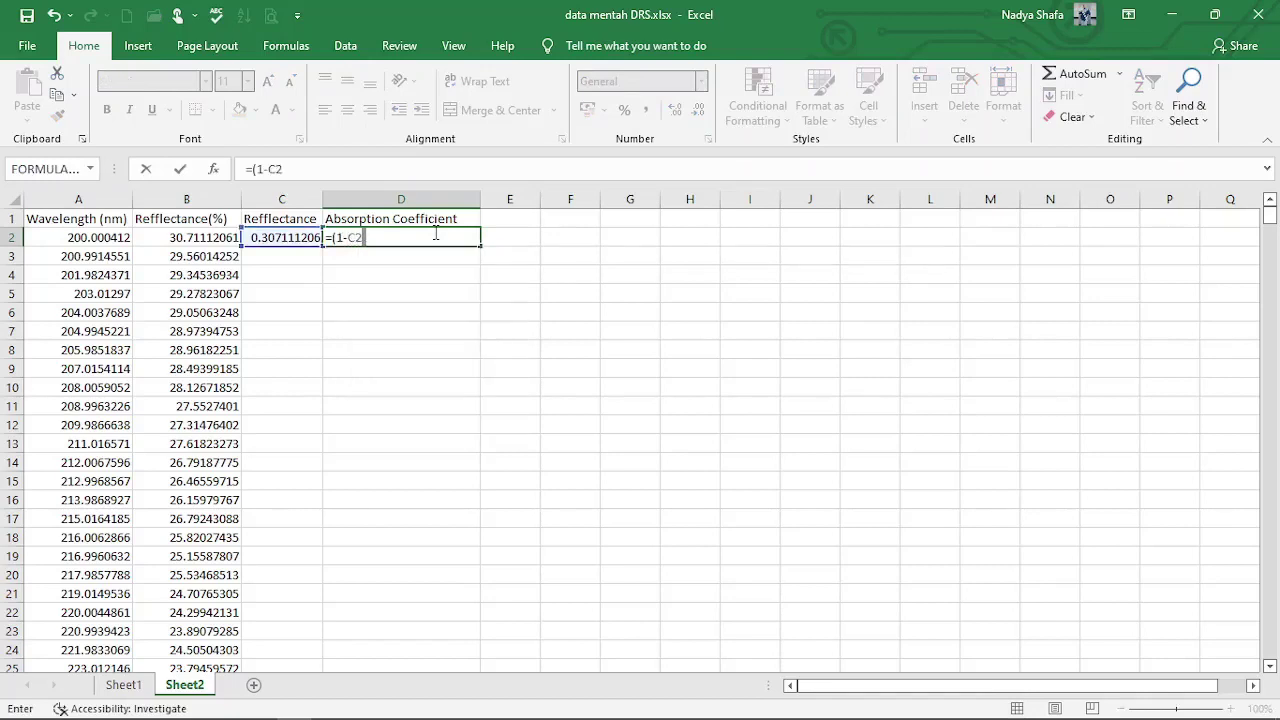
type(")^2")
key("Return")
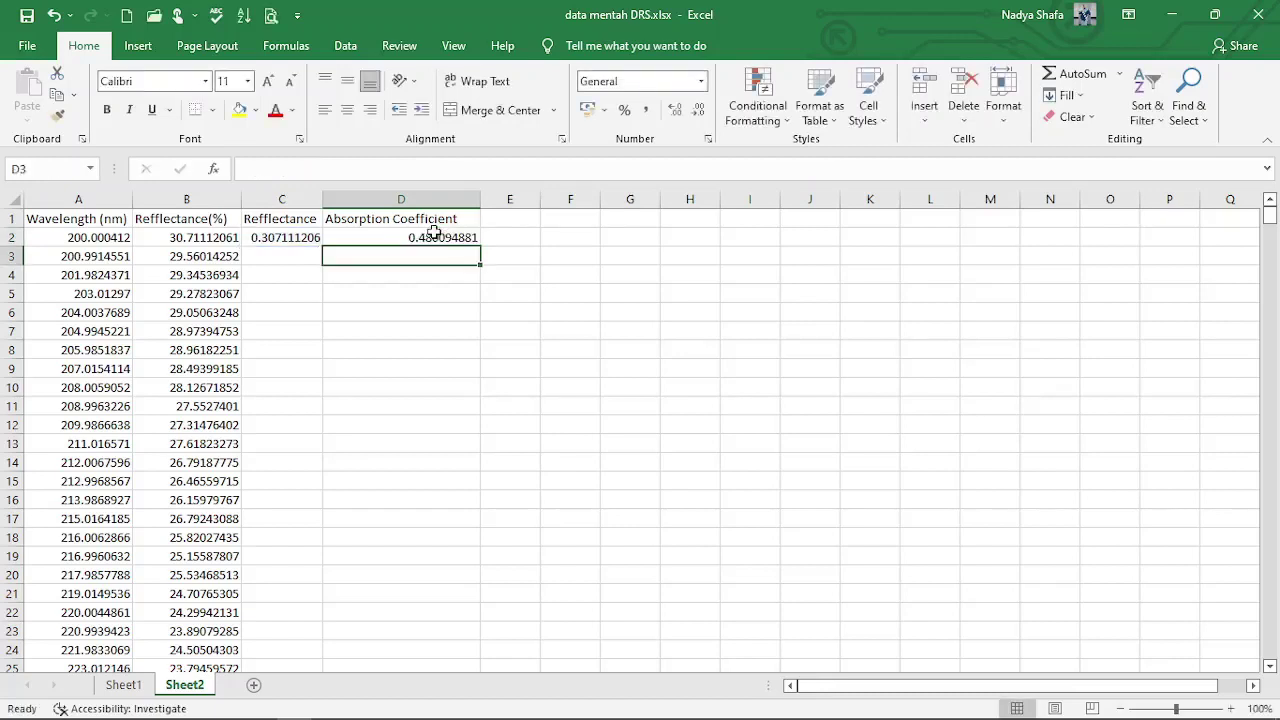
Enter the header "Scattering Coefficient" in E1 and widen column E to fit it.
left_click(492, 219)
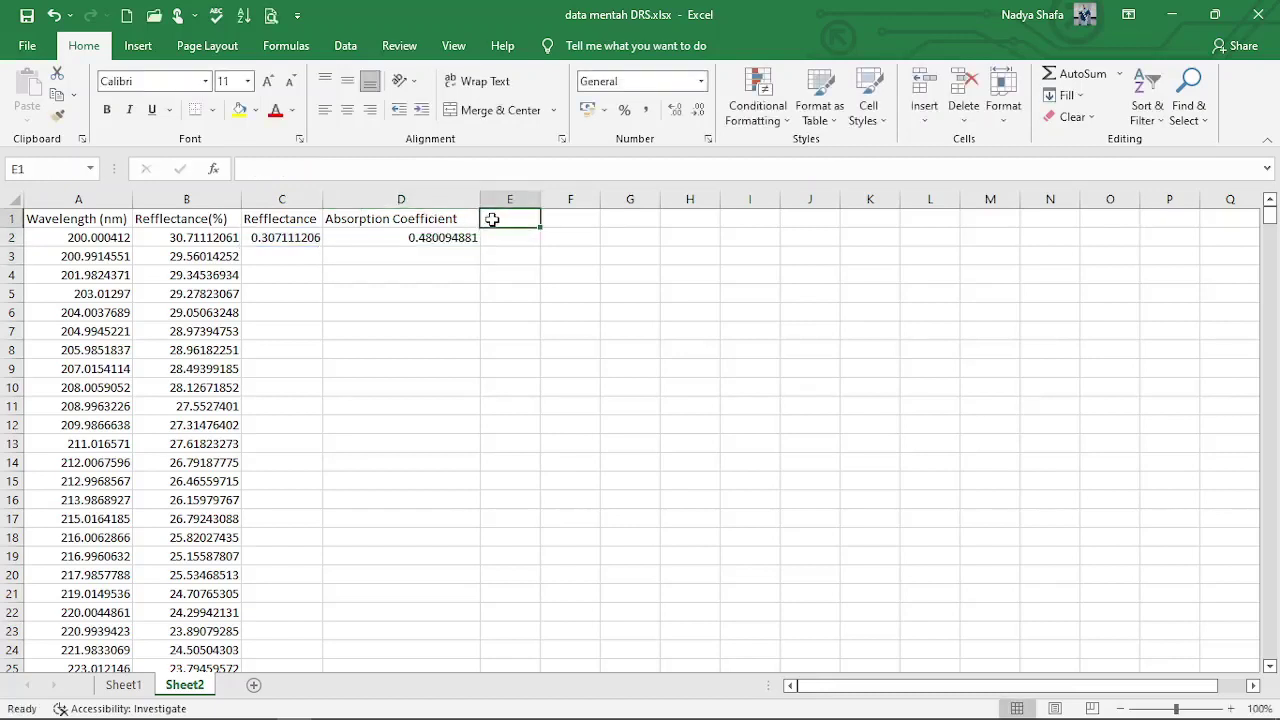
type("sCATTE")
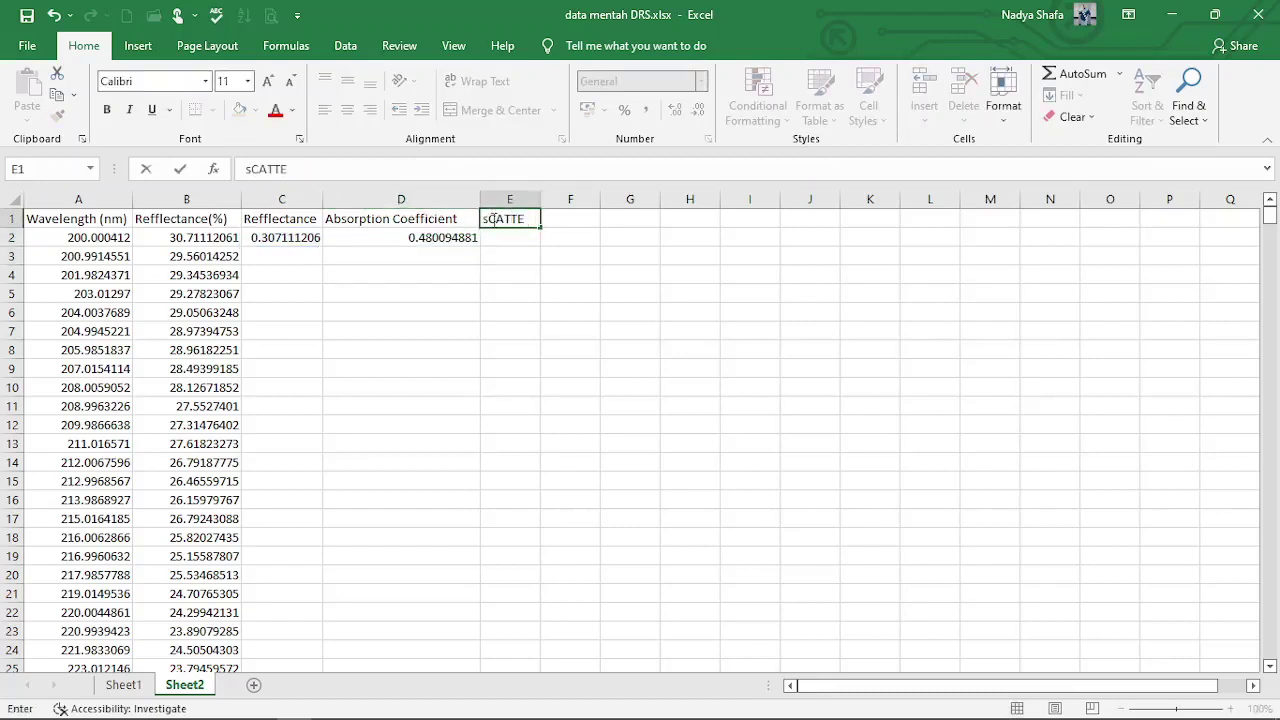
type("RING Coeffi")
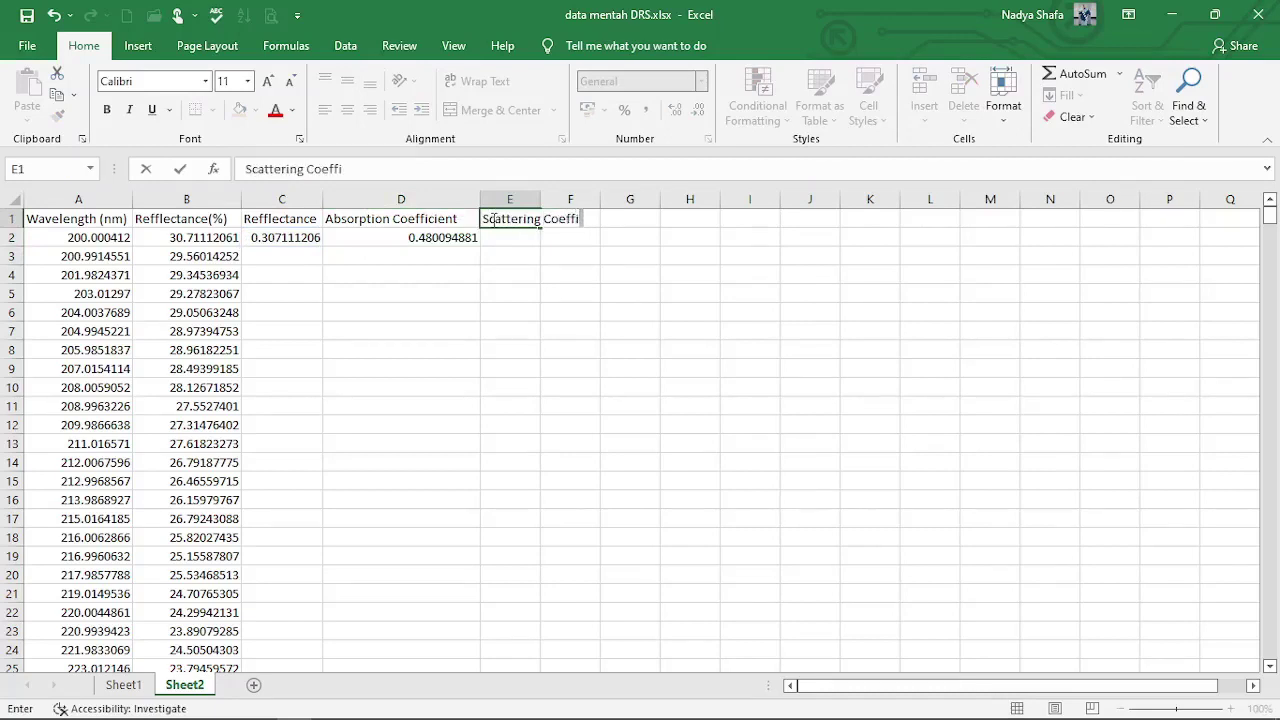
type("e")
key("BackSpace")
type("cient")
key("Return")
left_click_drag(541, 199, 619, 199)
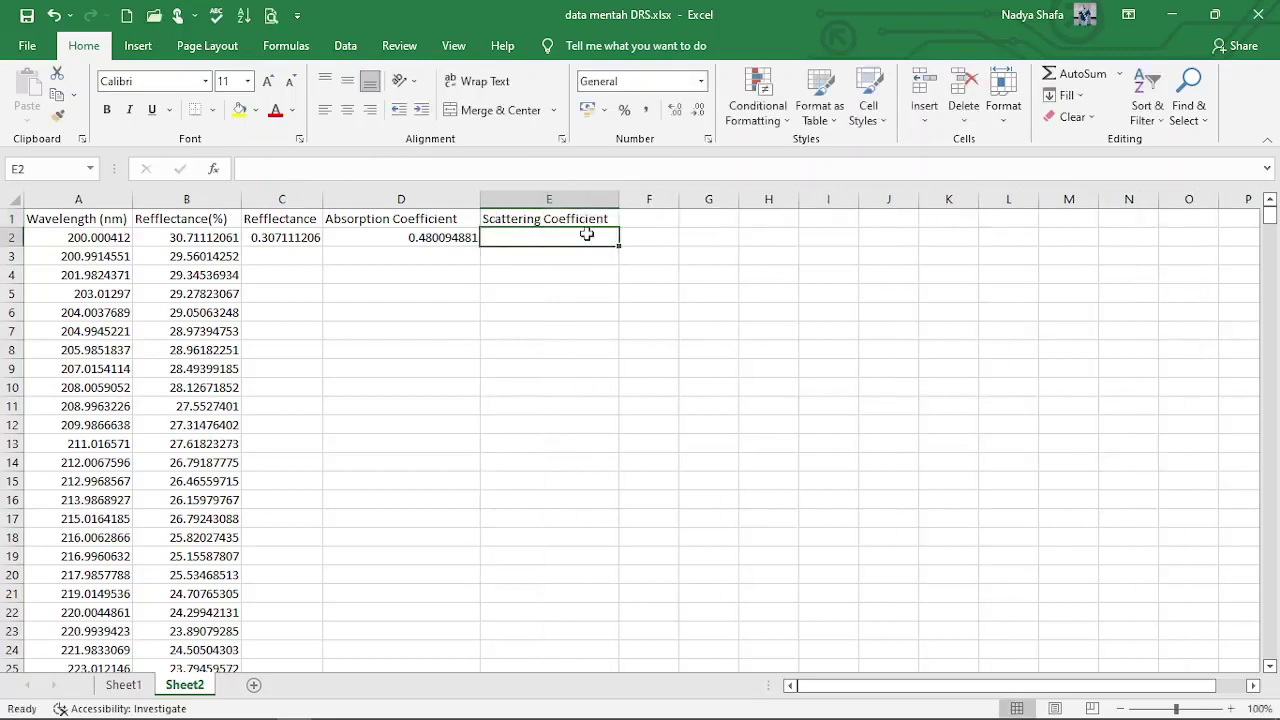
Calculate the first scattering coefficient in E2 with the formula =2*C2.
type("=")
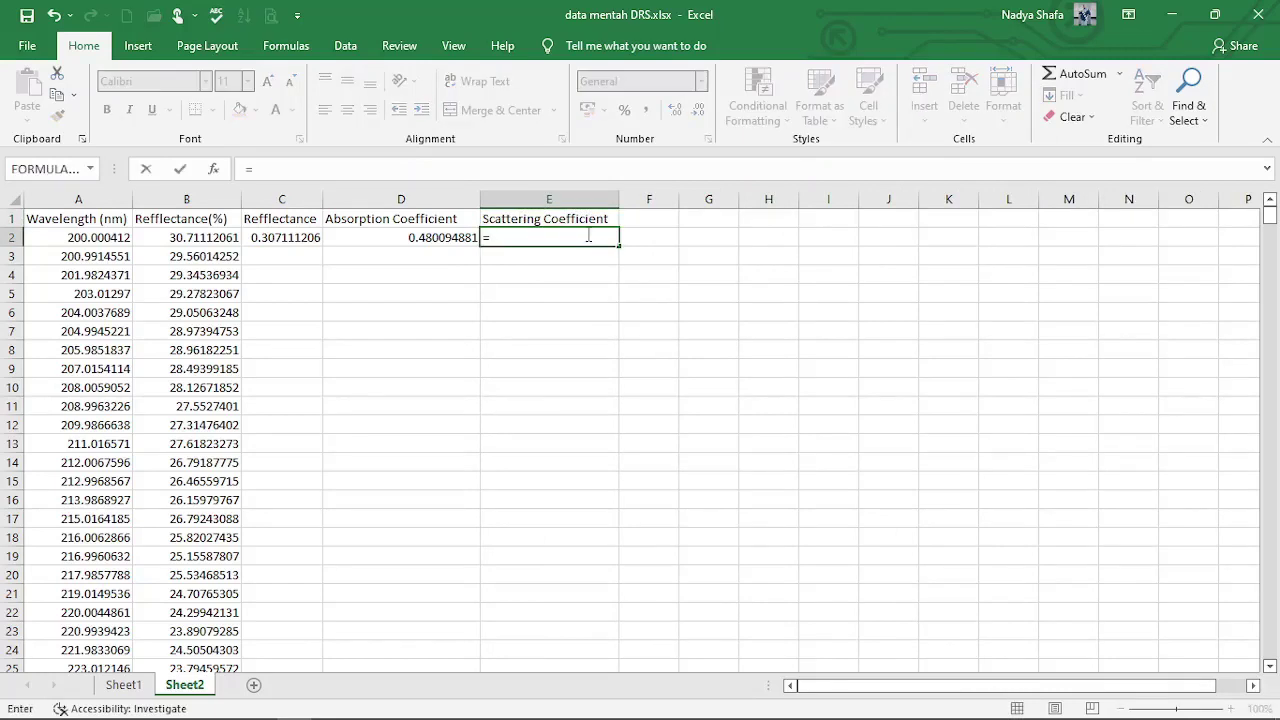
type("2*C2")
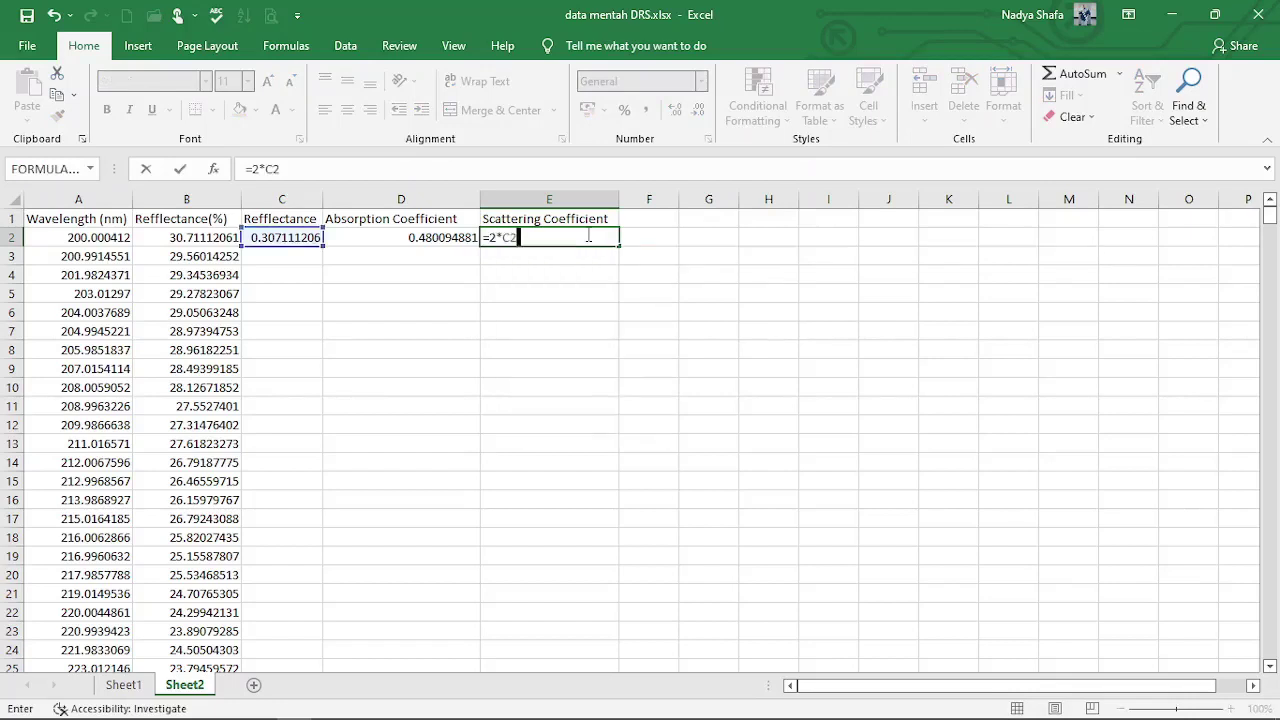
key("Return")
Enter the header "F ( R)" in F1.
left_click(640, 216)
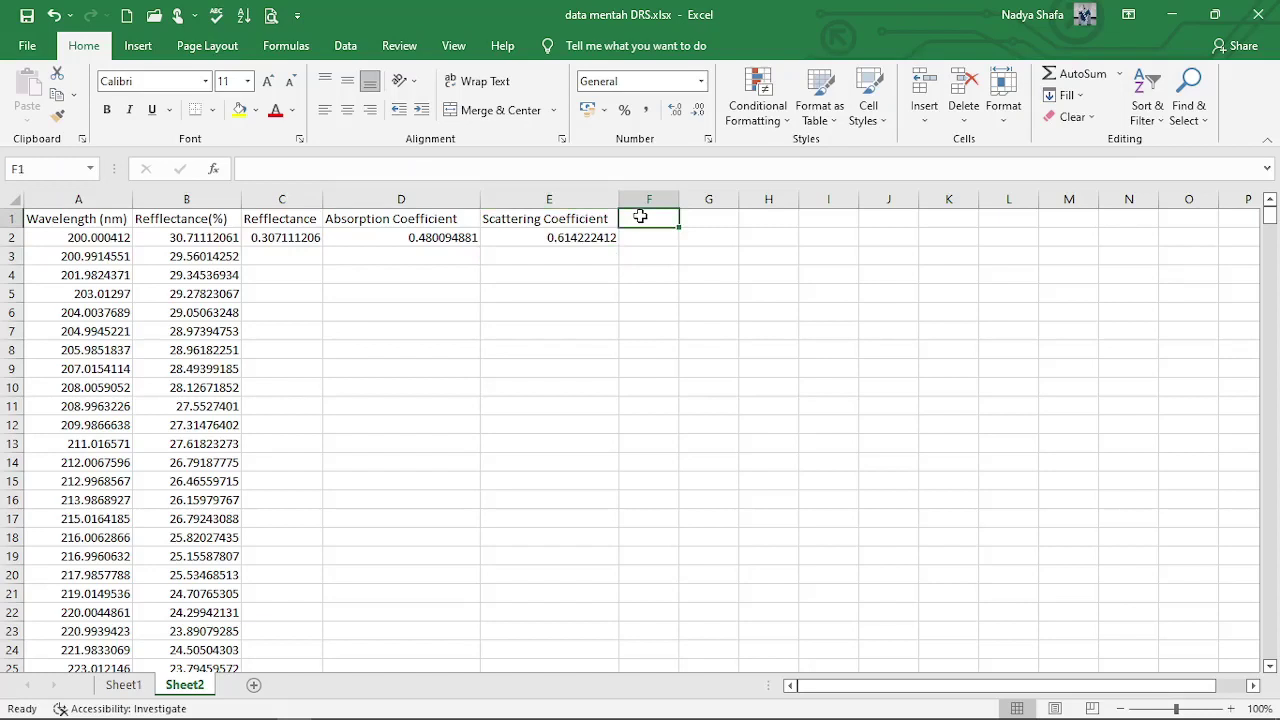
type("f")
type("F")
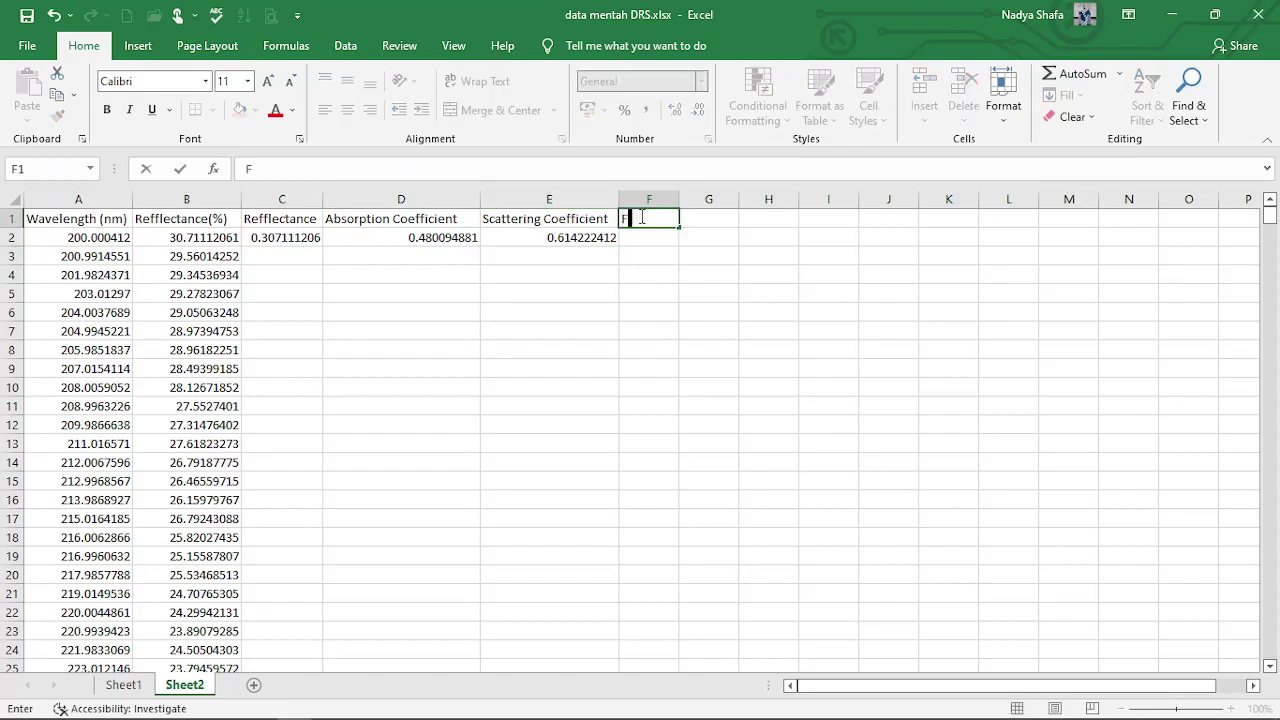
type(" ( R)")
Calculate the first F(R) value in F2 by dividing absorption by scattering with the formula =D2/E2.
left_click(645, 237)
type("=")
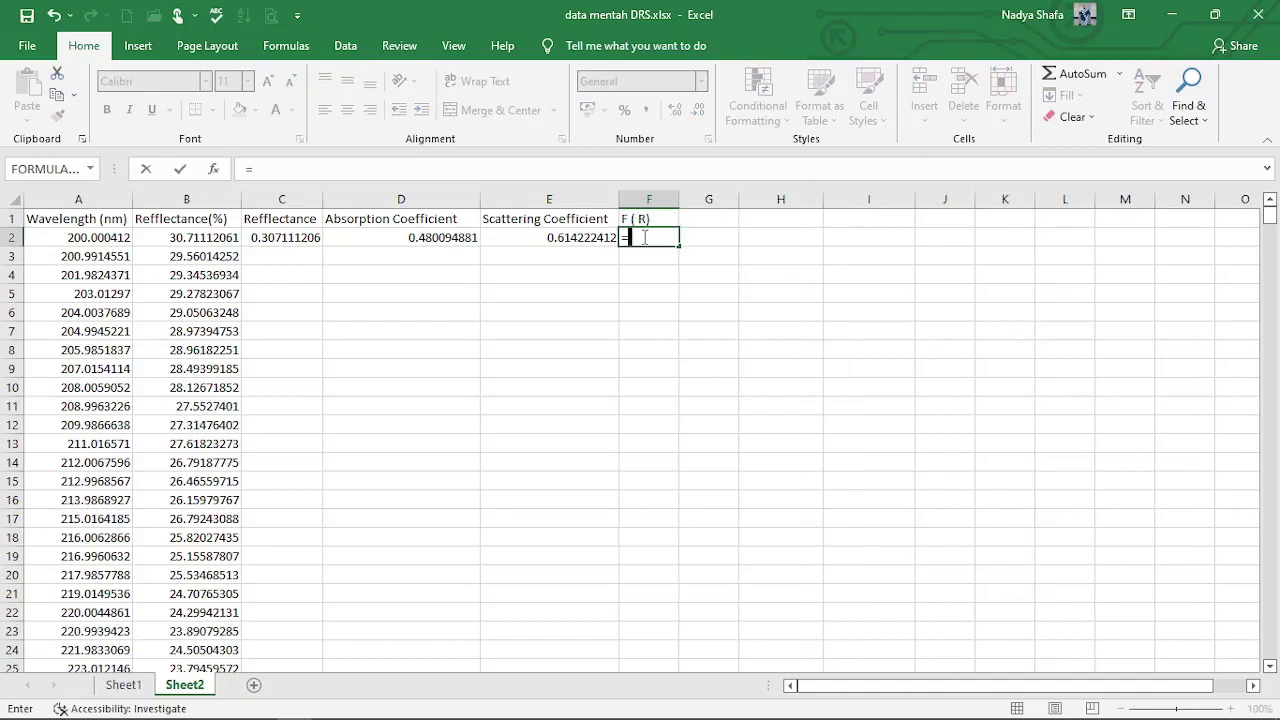
left_click(434, 240)
type("/")
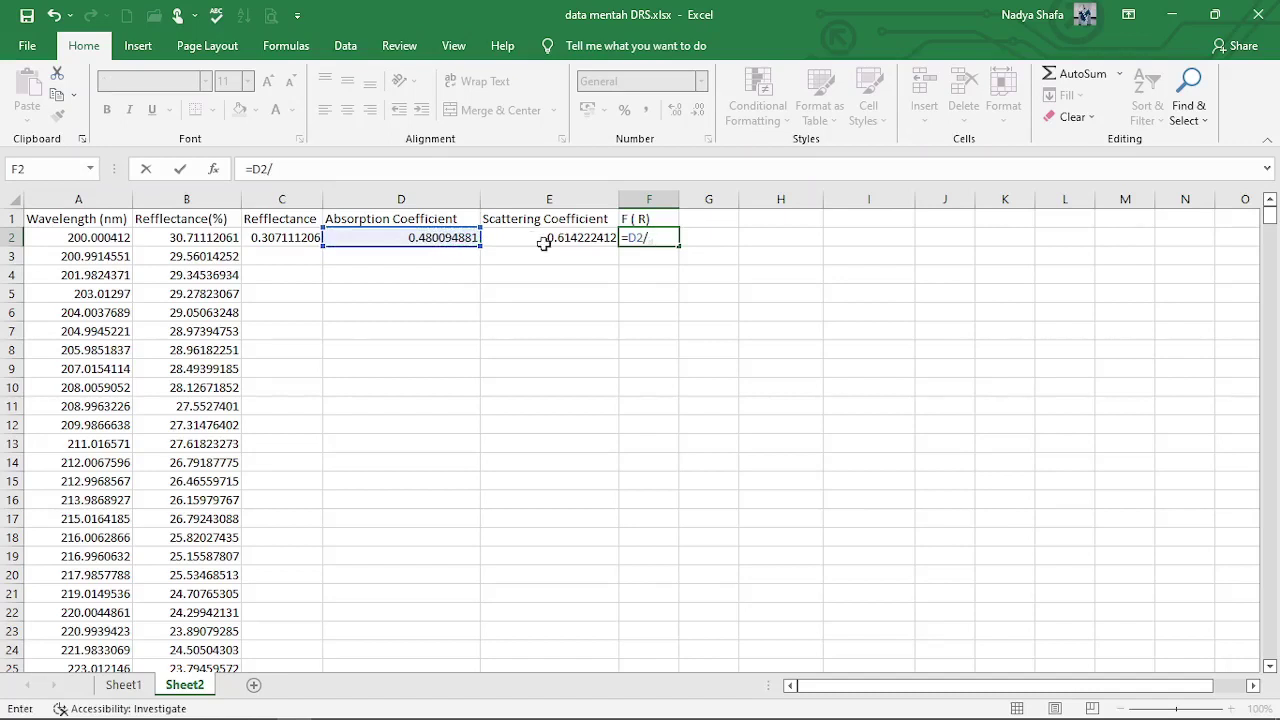
left_click(545, 240)
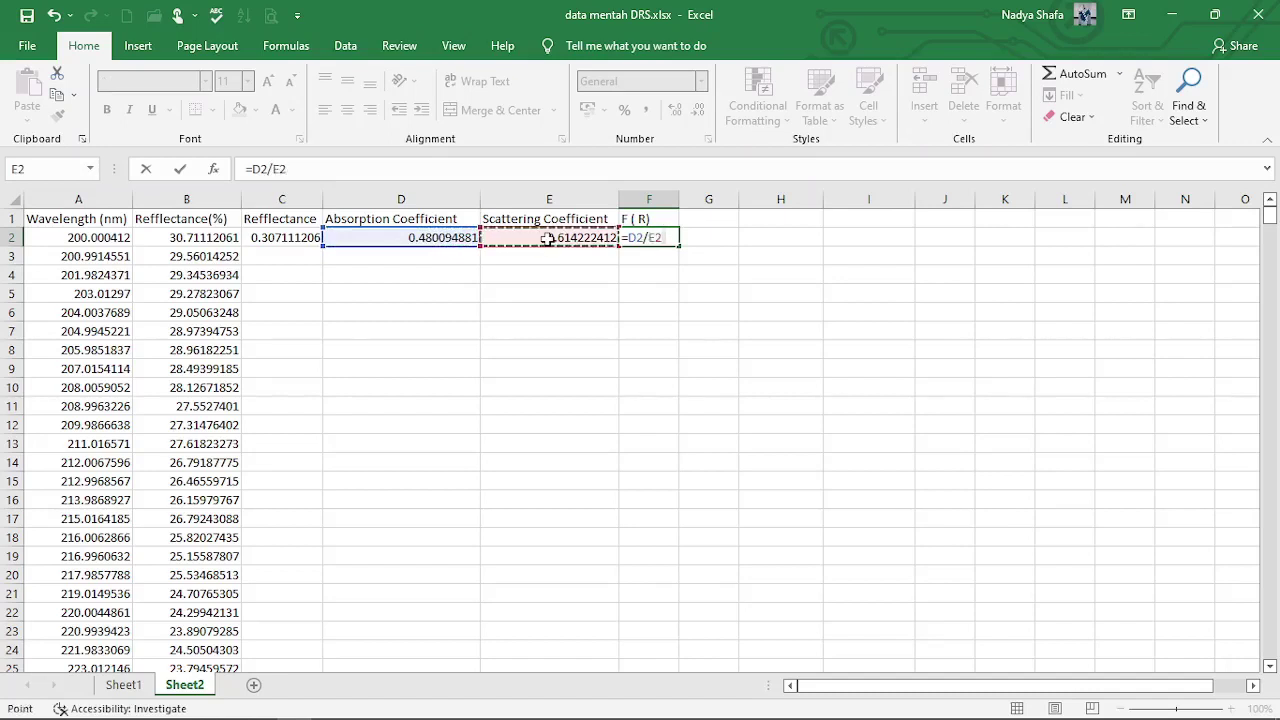
key("Return")
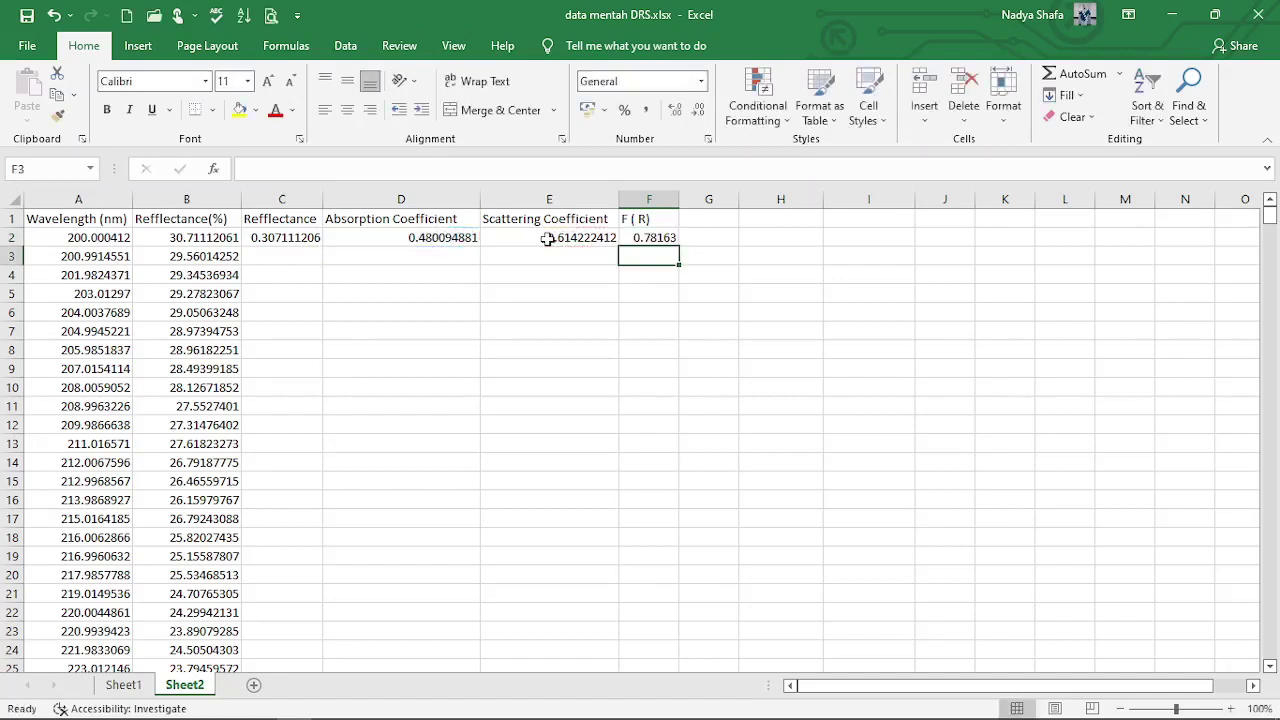
Enter the header "Energy" in G1 and calculate the first energy value in G2 with the formula =1240/A2.
left_click(698, 238)
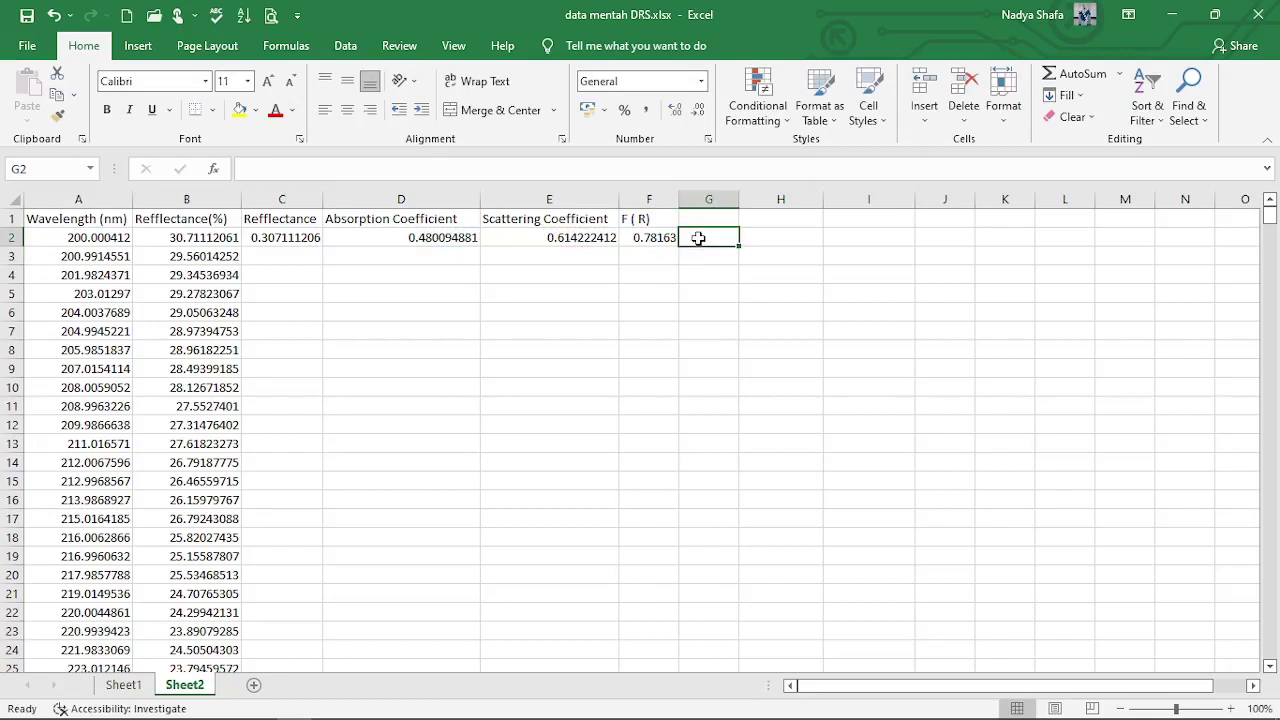
left_click(695, 219)
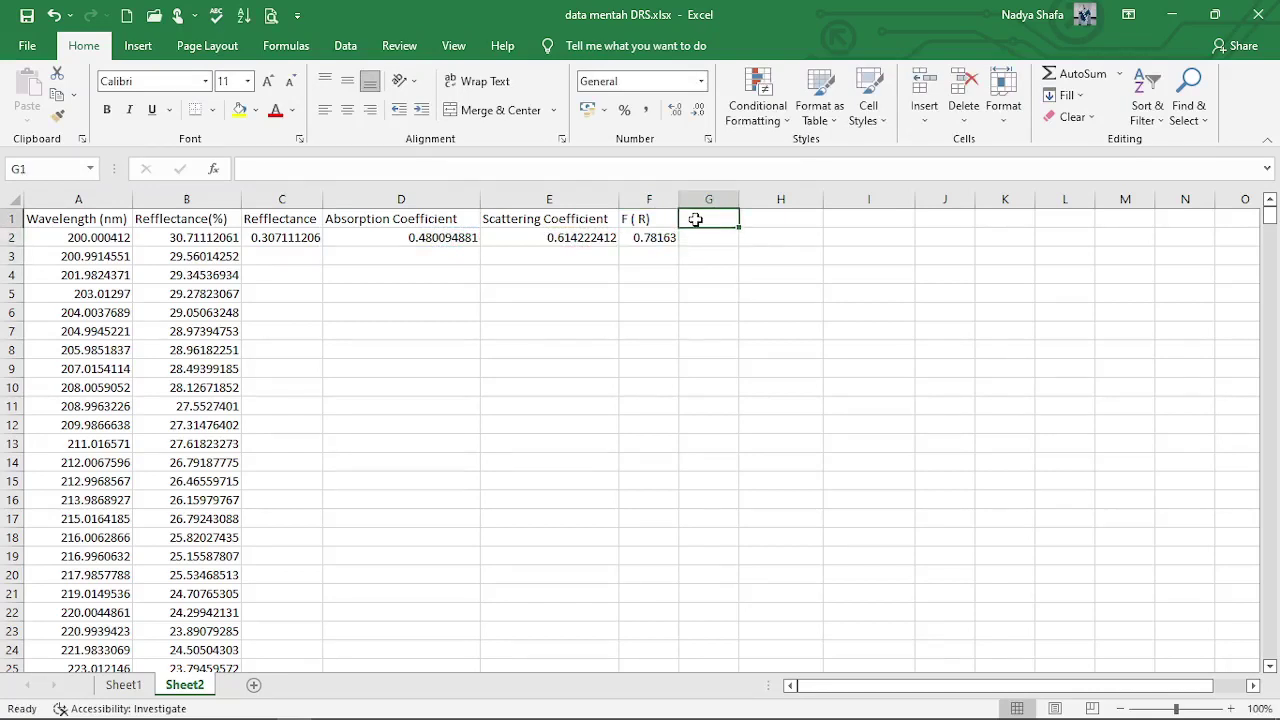
type("En")
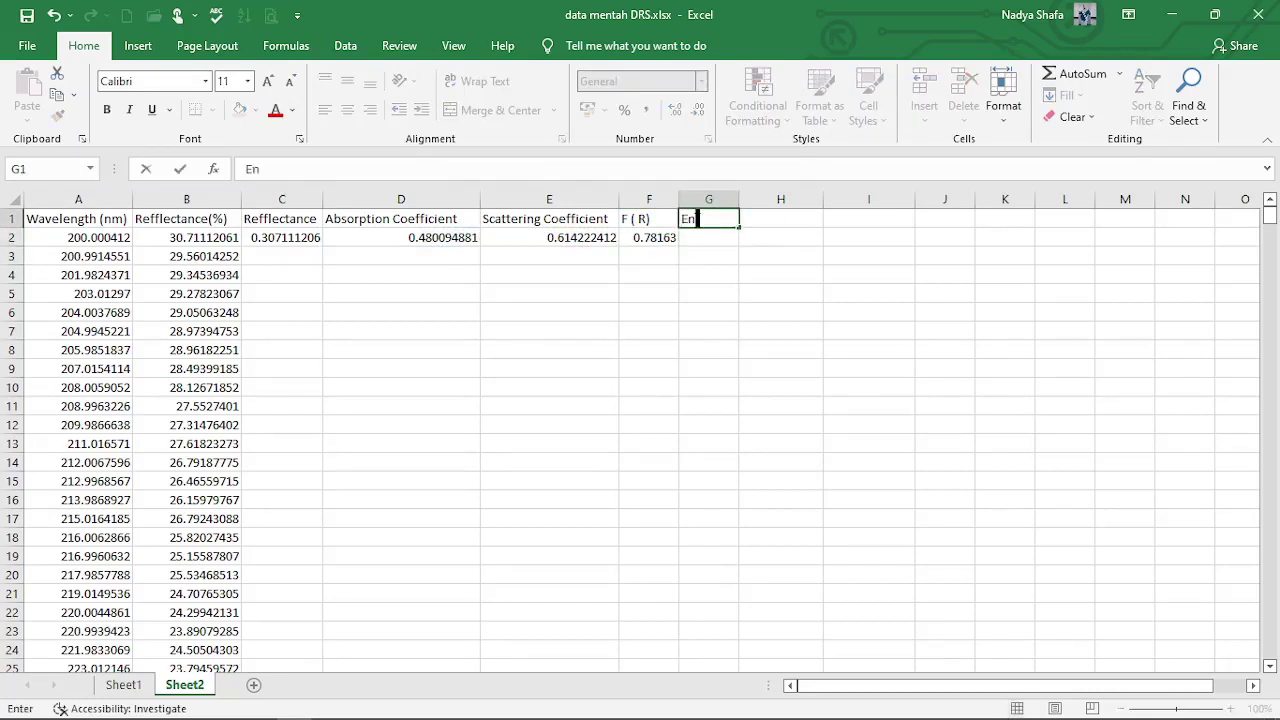
type("ergy")
key("Return")
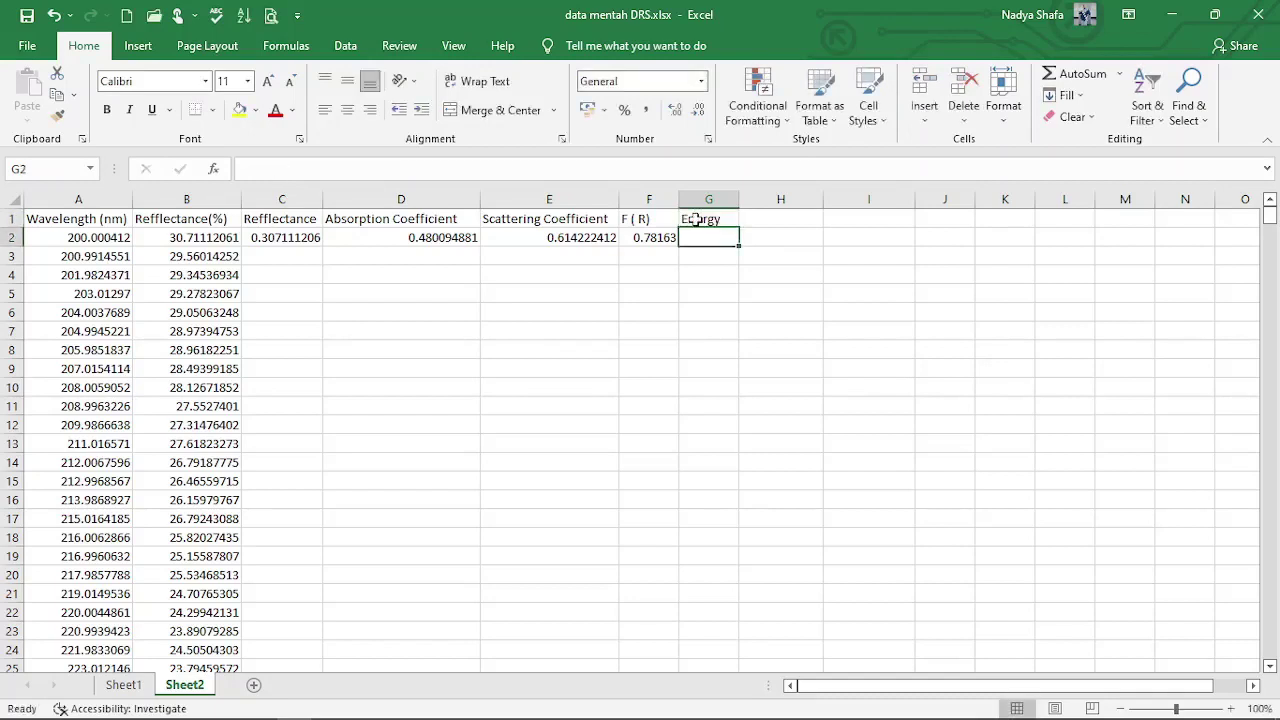
type("=1240")
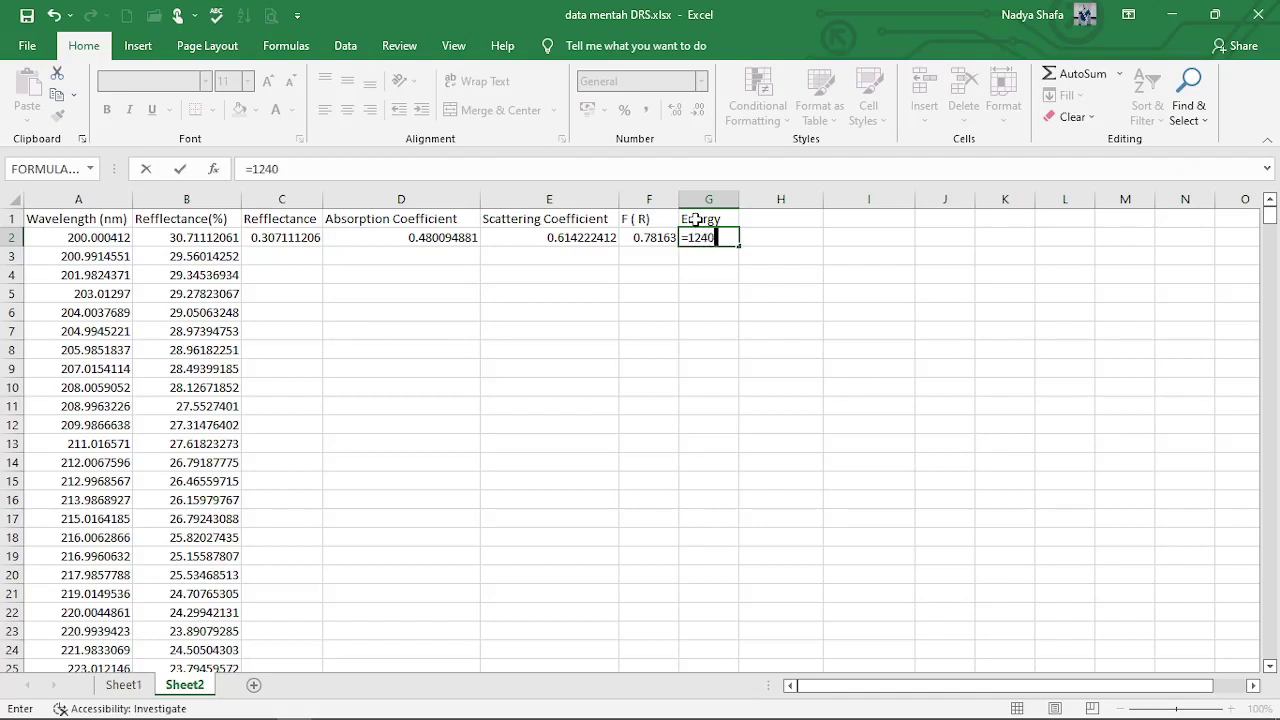
type("/a2")
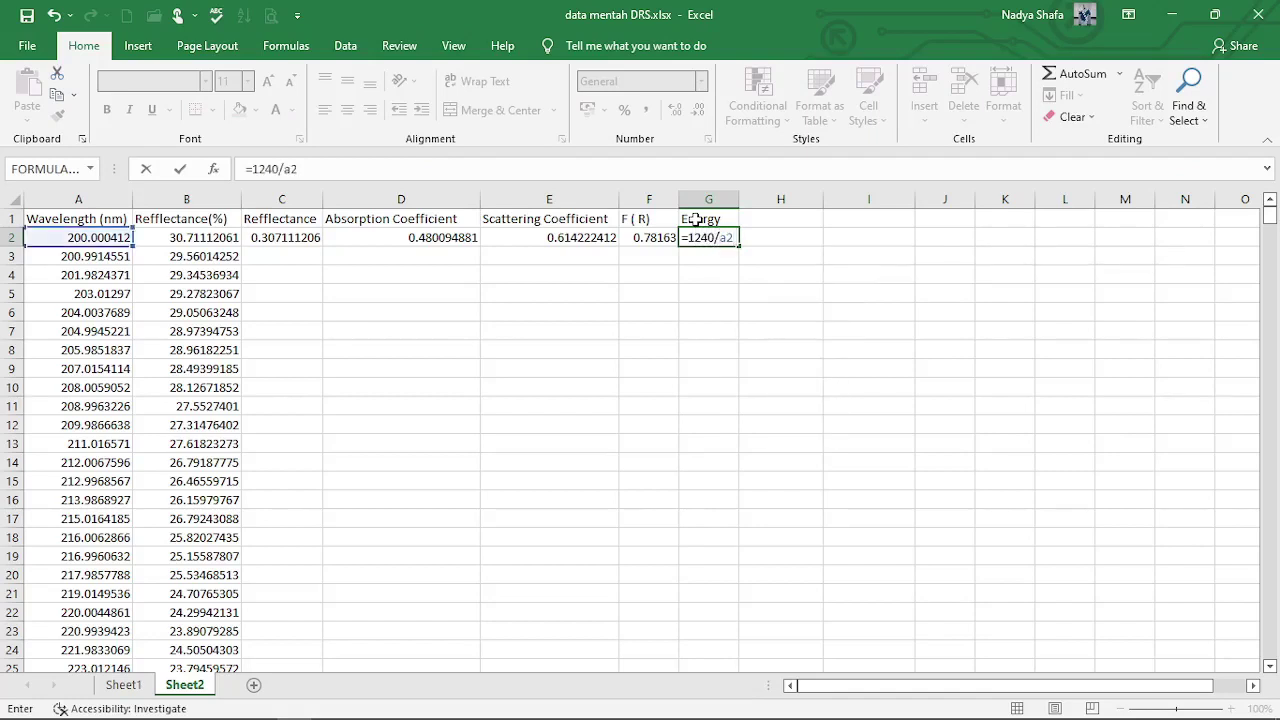
key("Return")
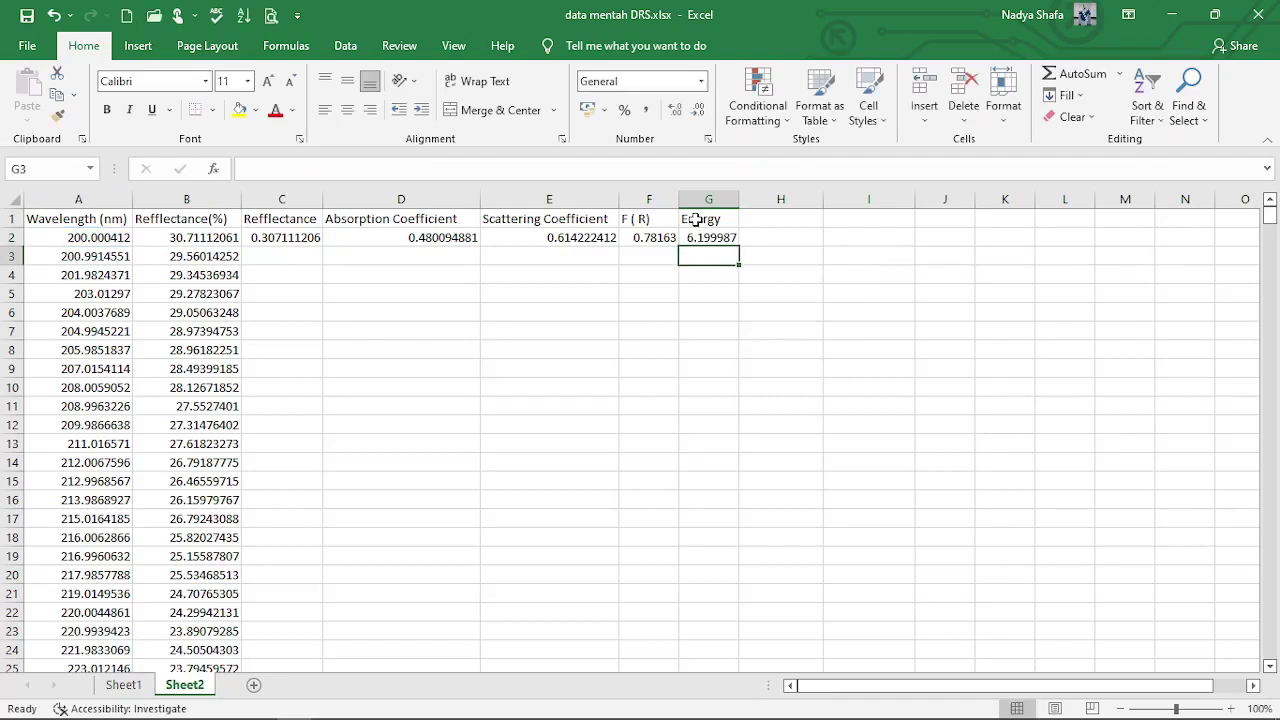
Enter the header "F (R)hv" in H1, replacing the autocorrected ® symbol with (R).
left_click(766, 218)
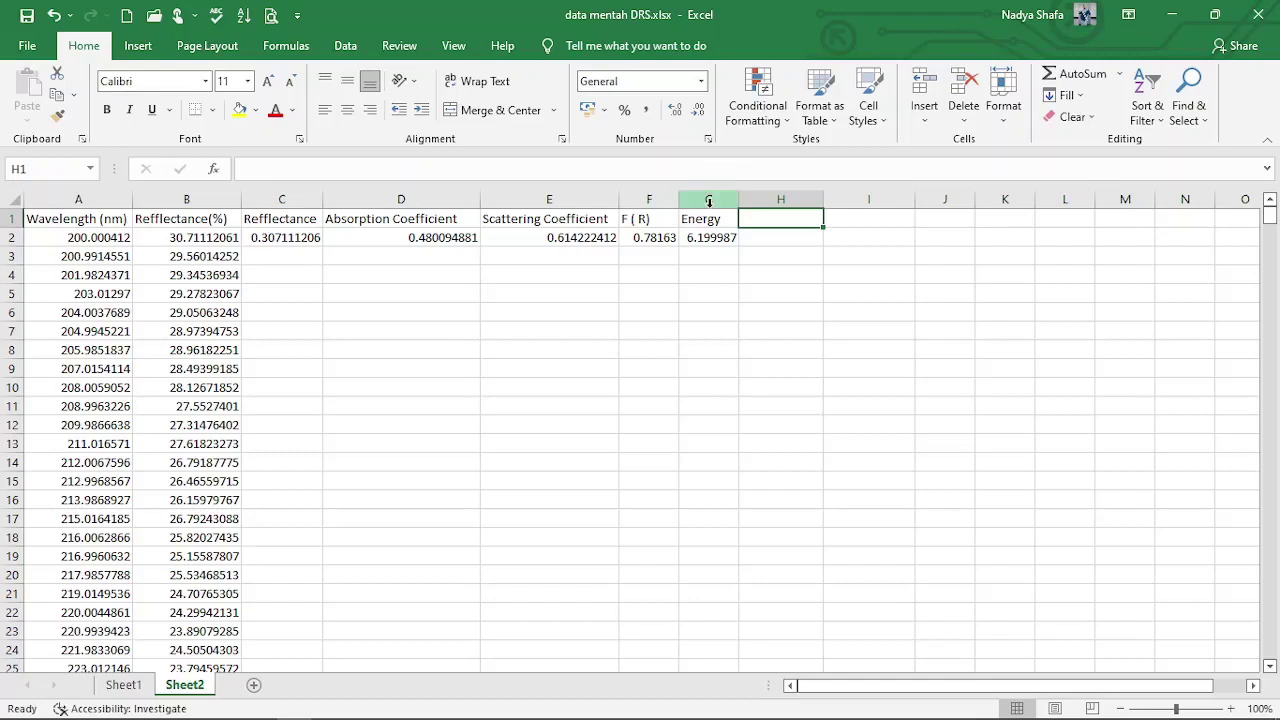
type("F (R)hv")
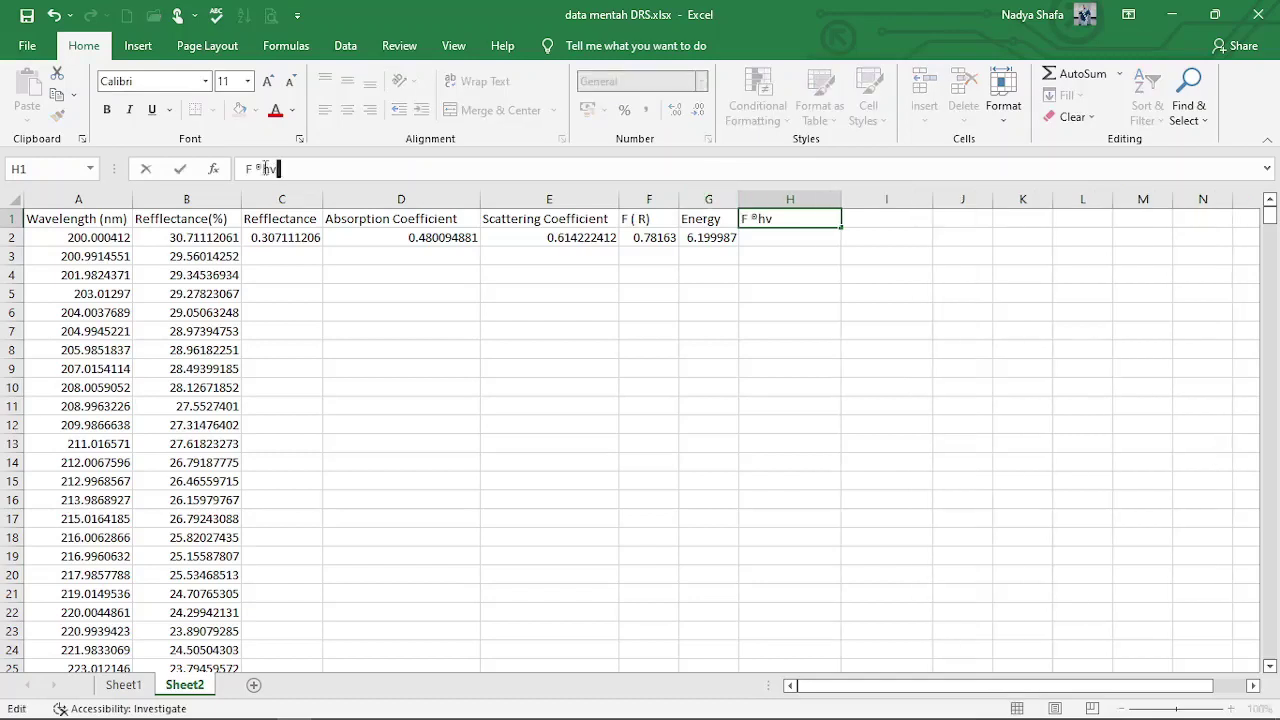
left_click(262, 168)
key("BackSpace")
type("(R)")
Calculate the first F(R)hv value in H2 with the formula =F2*G2.
left_click(826, 242)
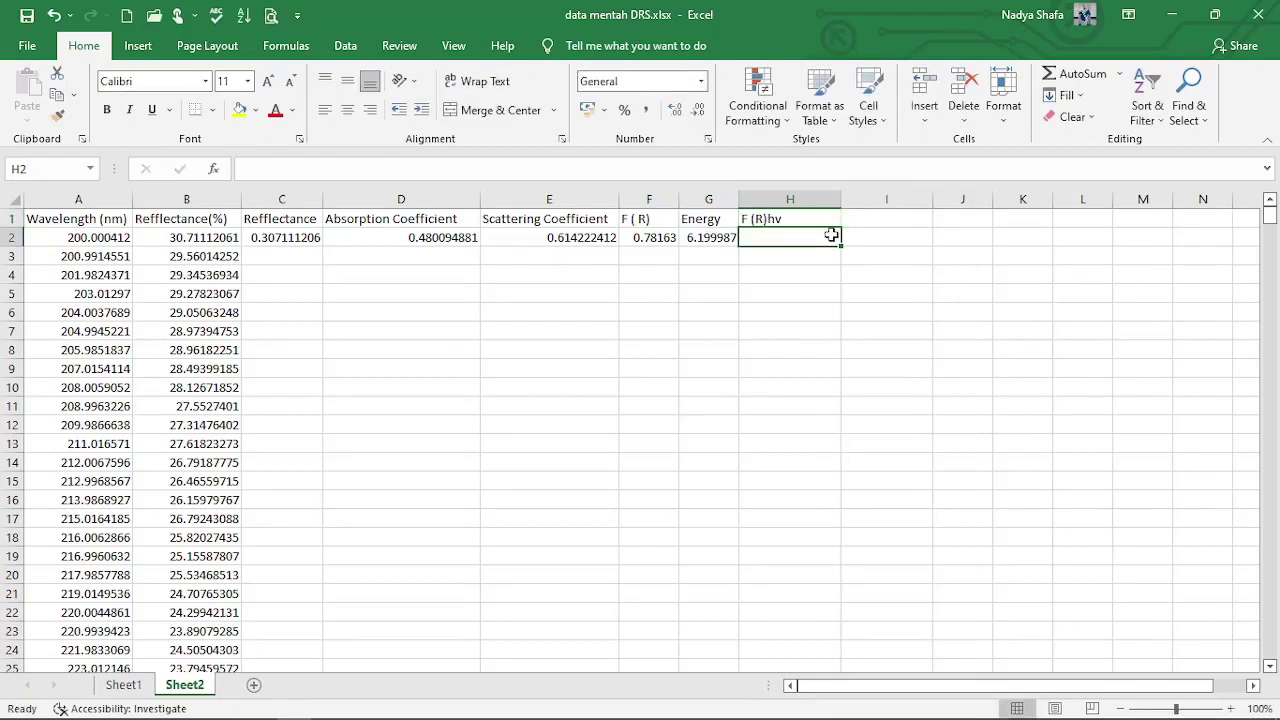
type("=")
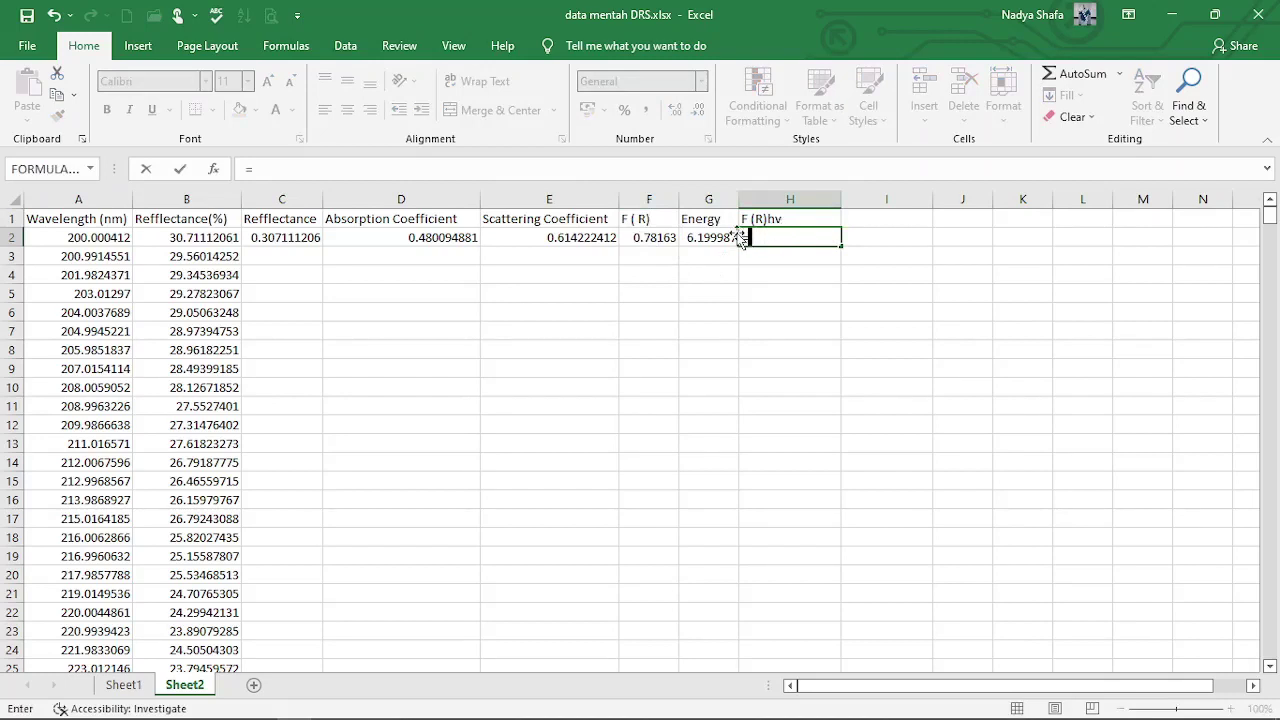
left_click(645, 238)
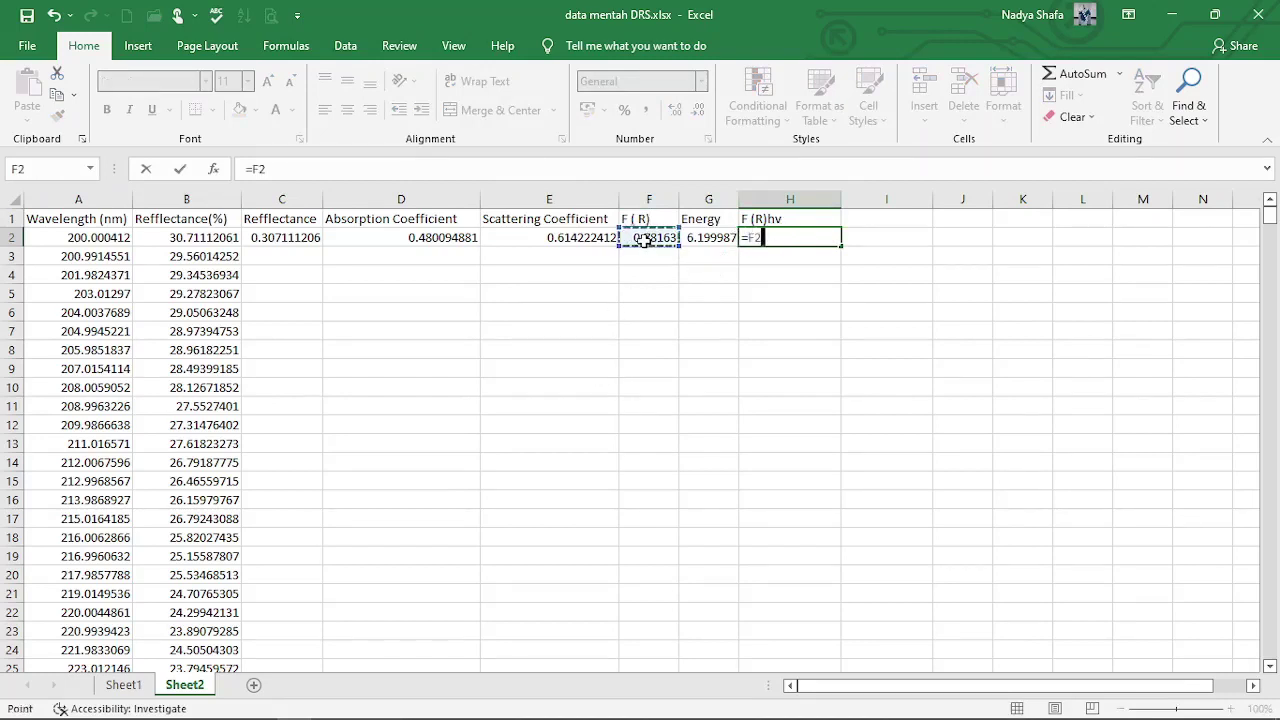
type("*")
left_click(700, 237)
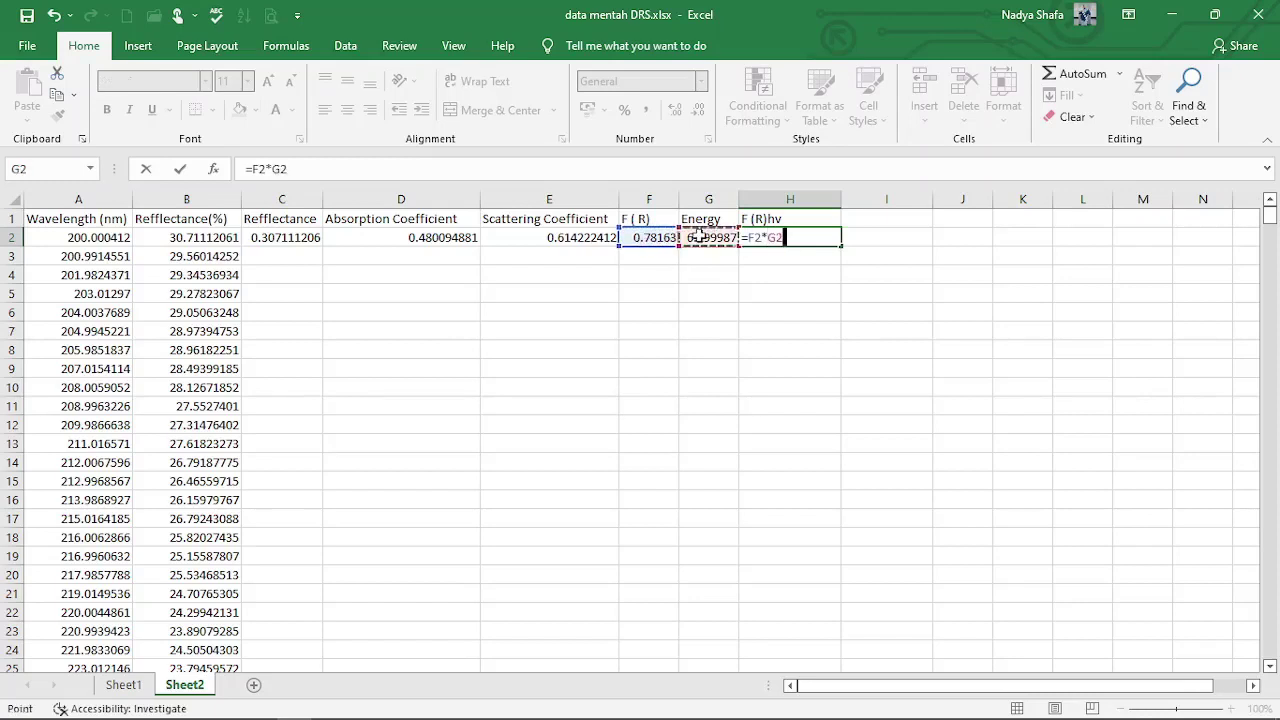
key("Return")
Enter the header text "F (R)hv" in I1, replacing the autocorrected ® symbol with (R).
left_click(884, 258)
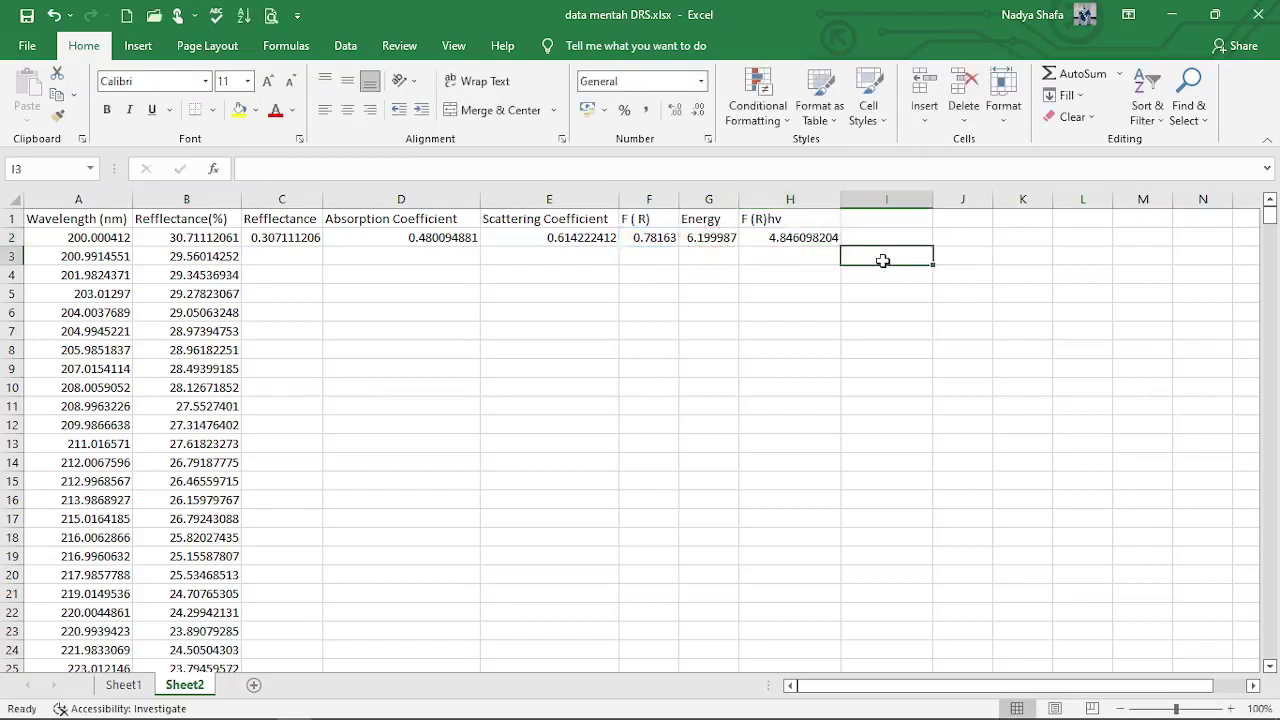
left_click(858, 217)
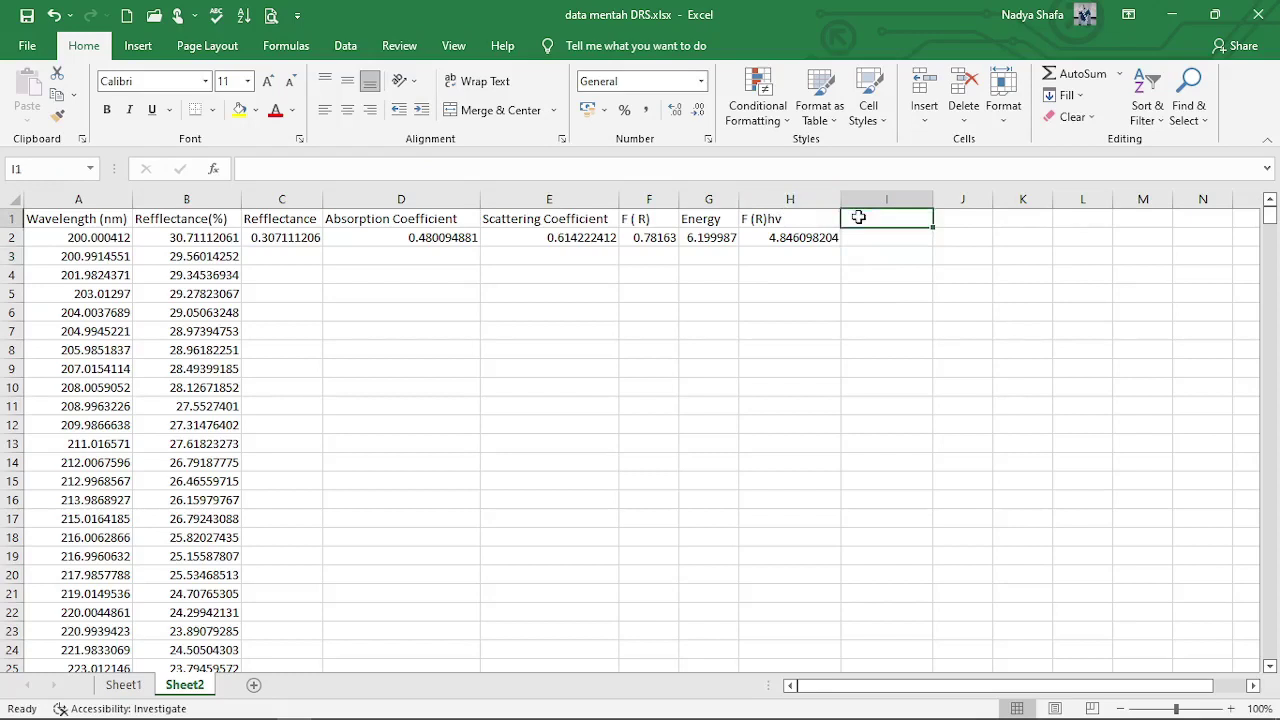
type("F (")
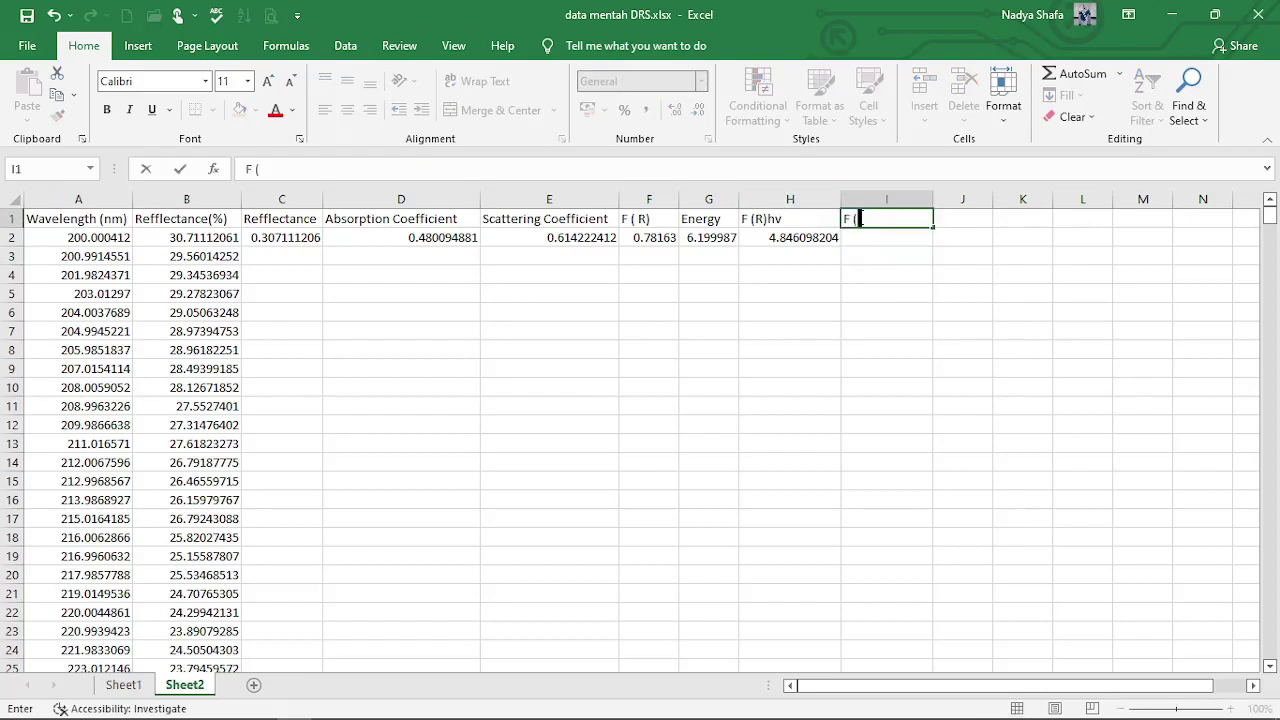
type("rR)hv")
key("Left")
key("Left")
left_click(903, 216)
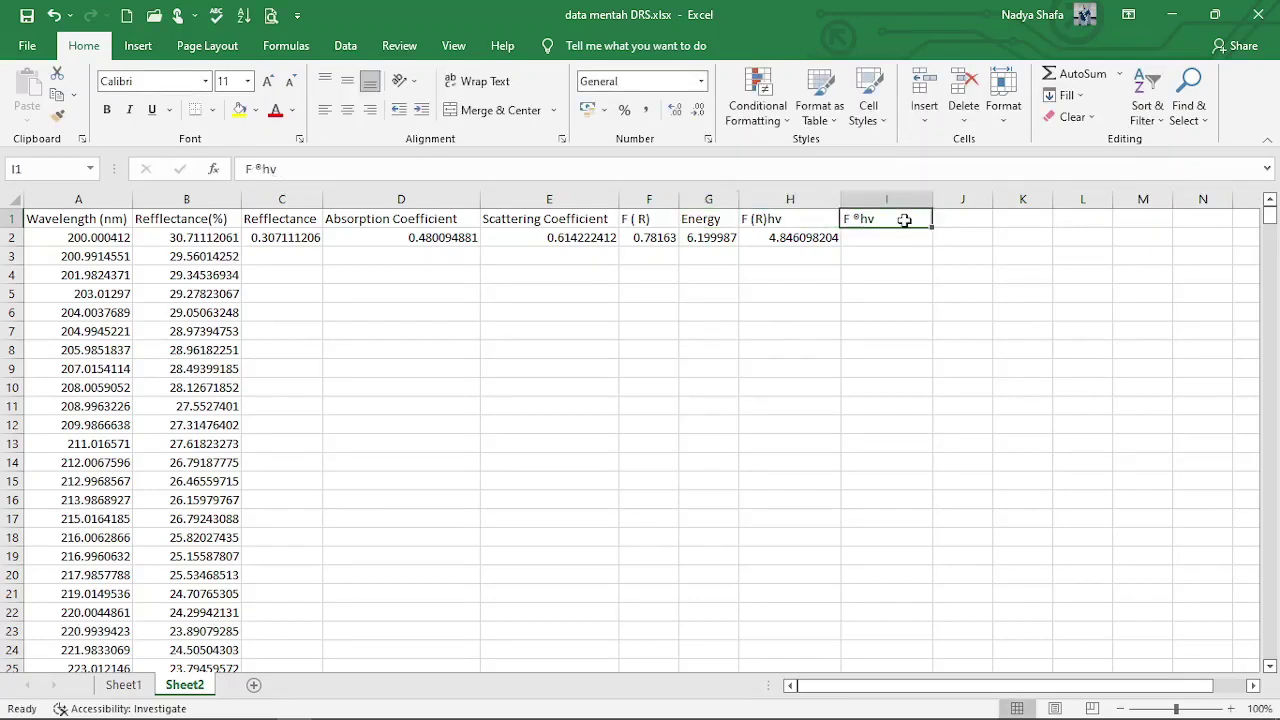
left_click(257, 169)
key("Delete")
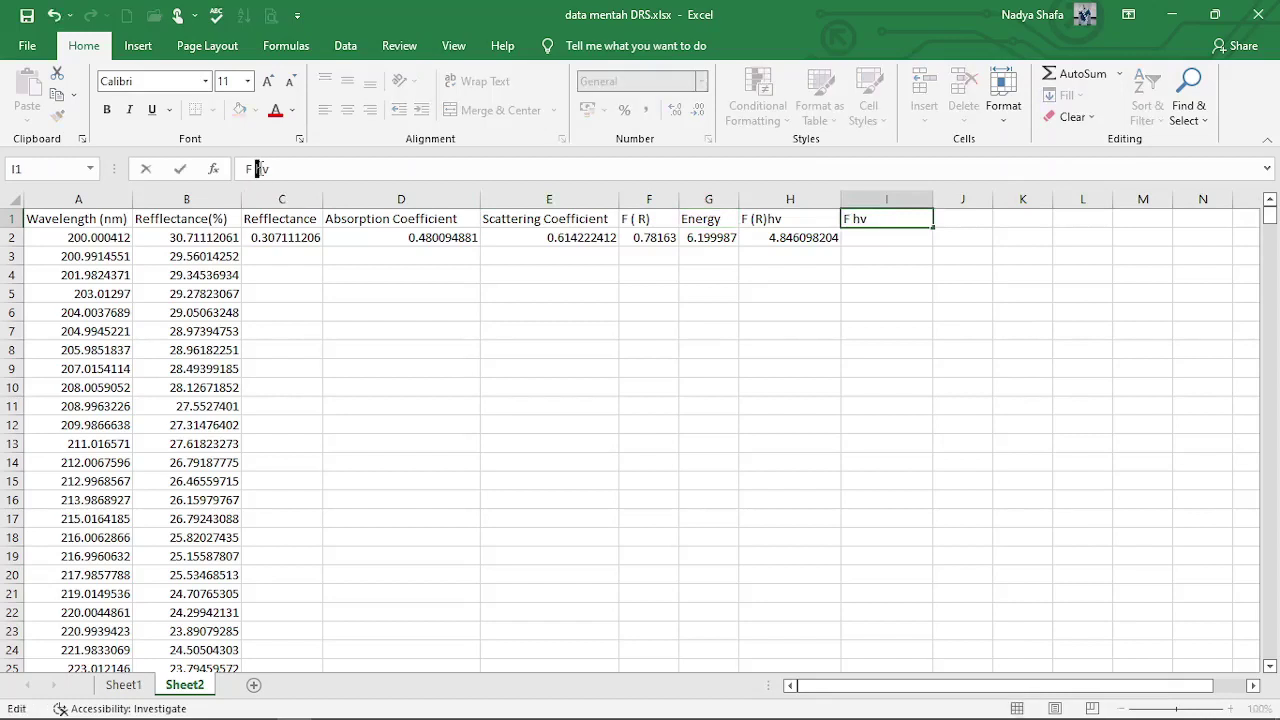
type("(R)")
Enclose the I1 header text in parentheses and add the exponent so it reads "(F (R)hv)^2".
key("End")
type("^2")
key("Left")
key("Left")
type(")")
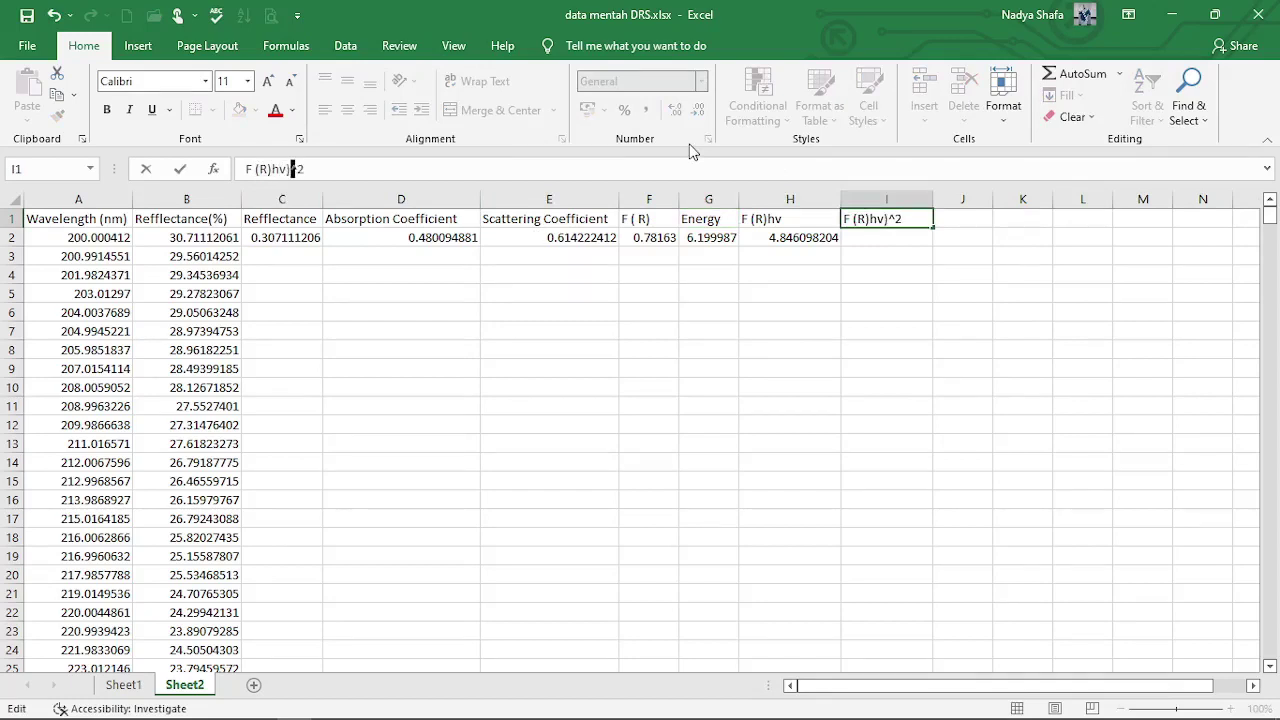
key("Left")
key("Left")
key("Left")
key("Left")
key("Left")
key("Left")
key("Left")
key("Left")
type("(")
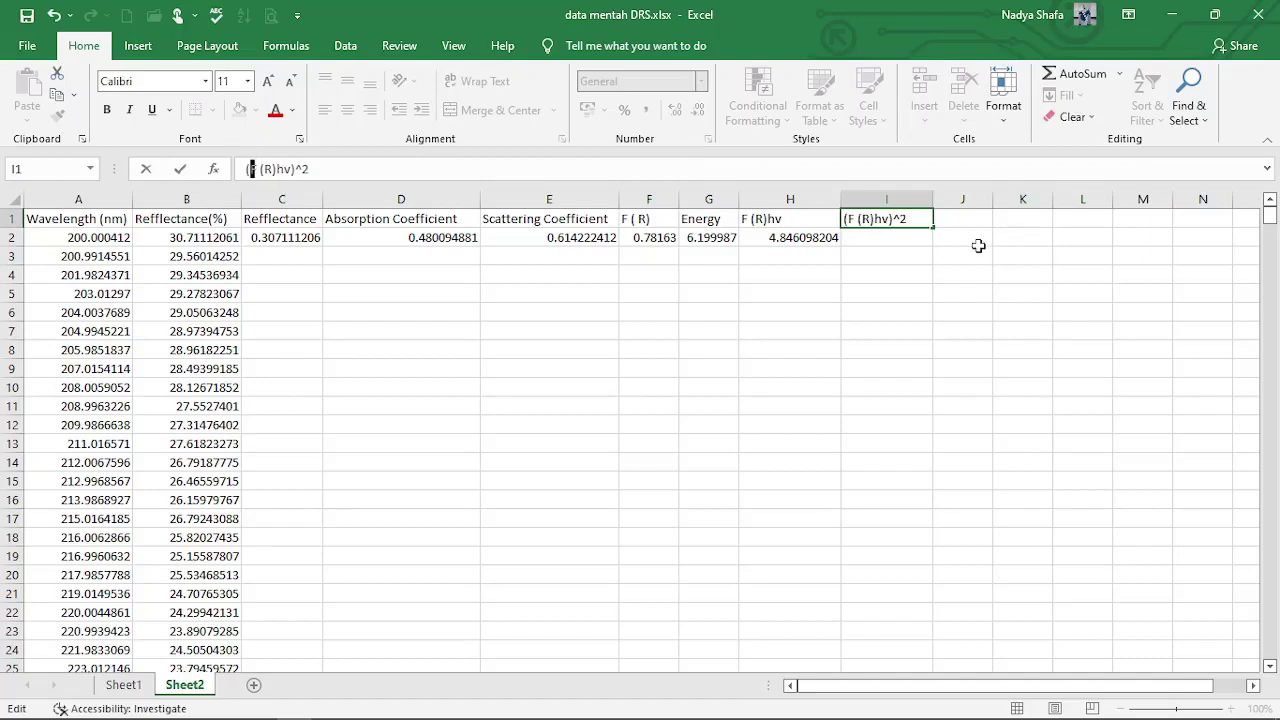
Calculate the first squared value in I2 with the formula =H2^2.
left_click(883, 236)
type("=")
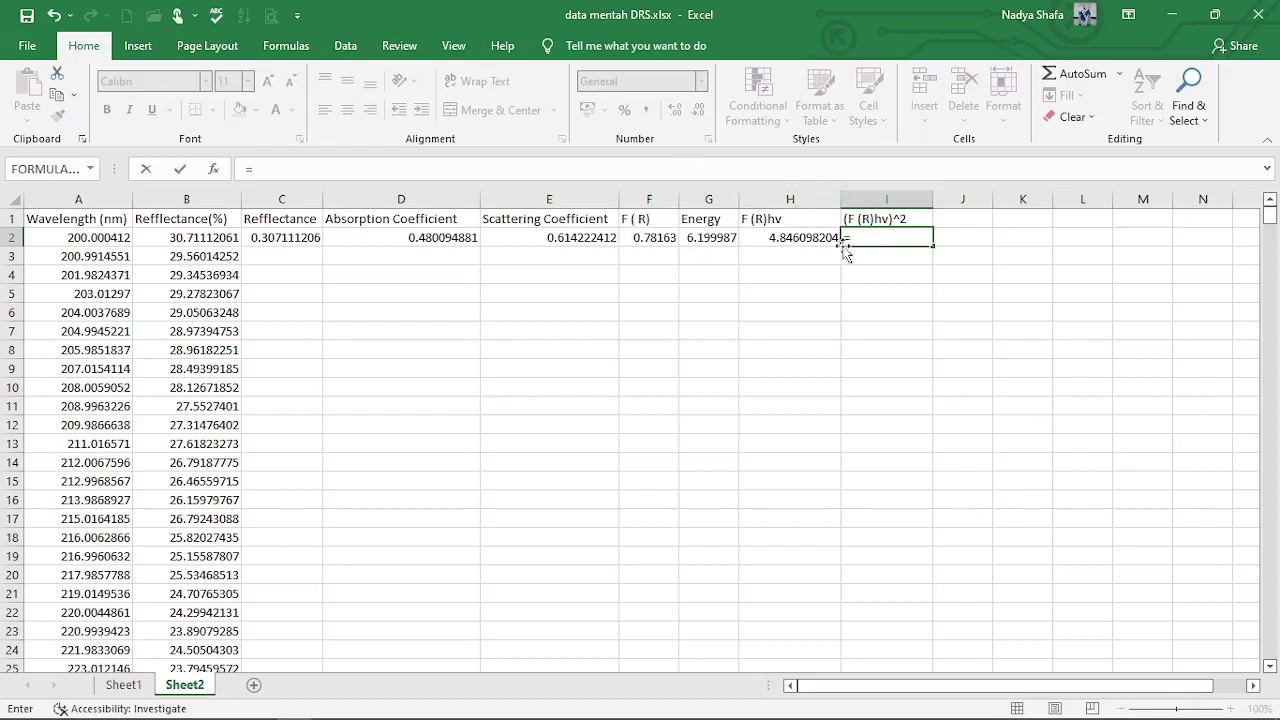
left_click(815, 238)
type("^")
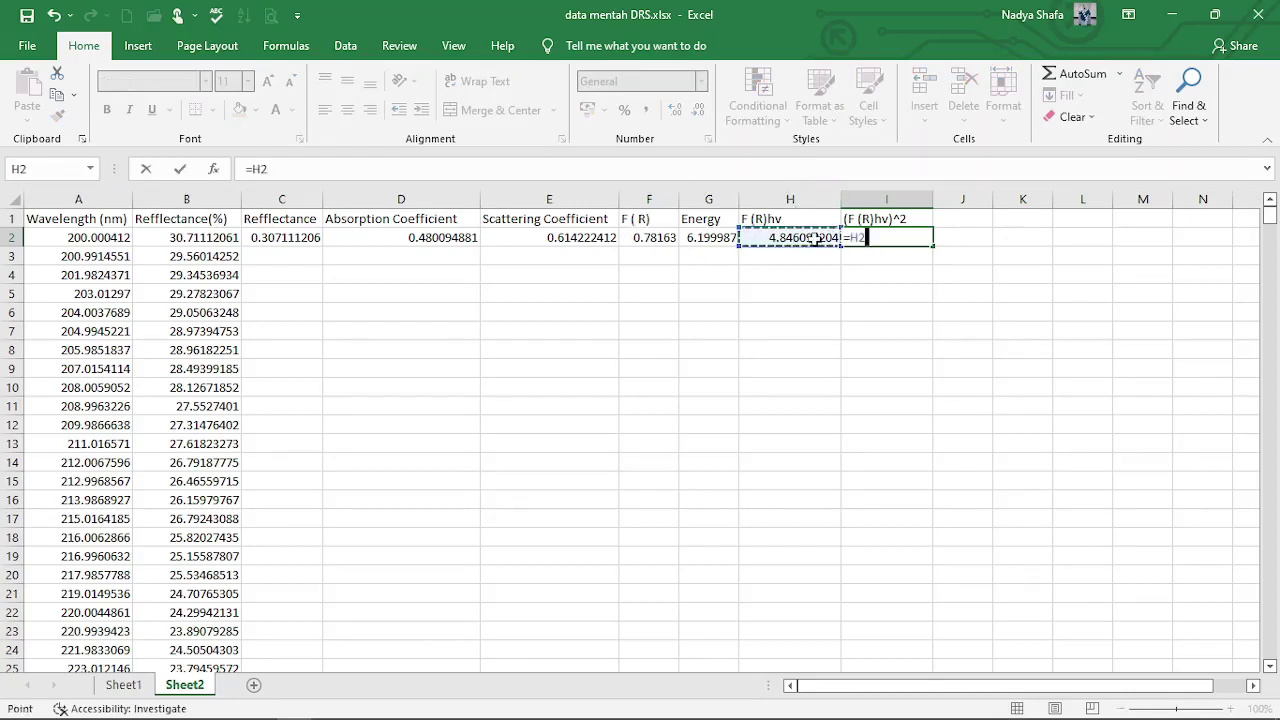
type("2")
key("Return")
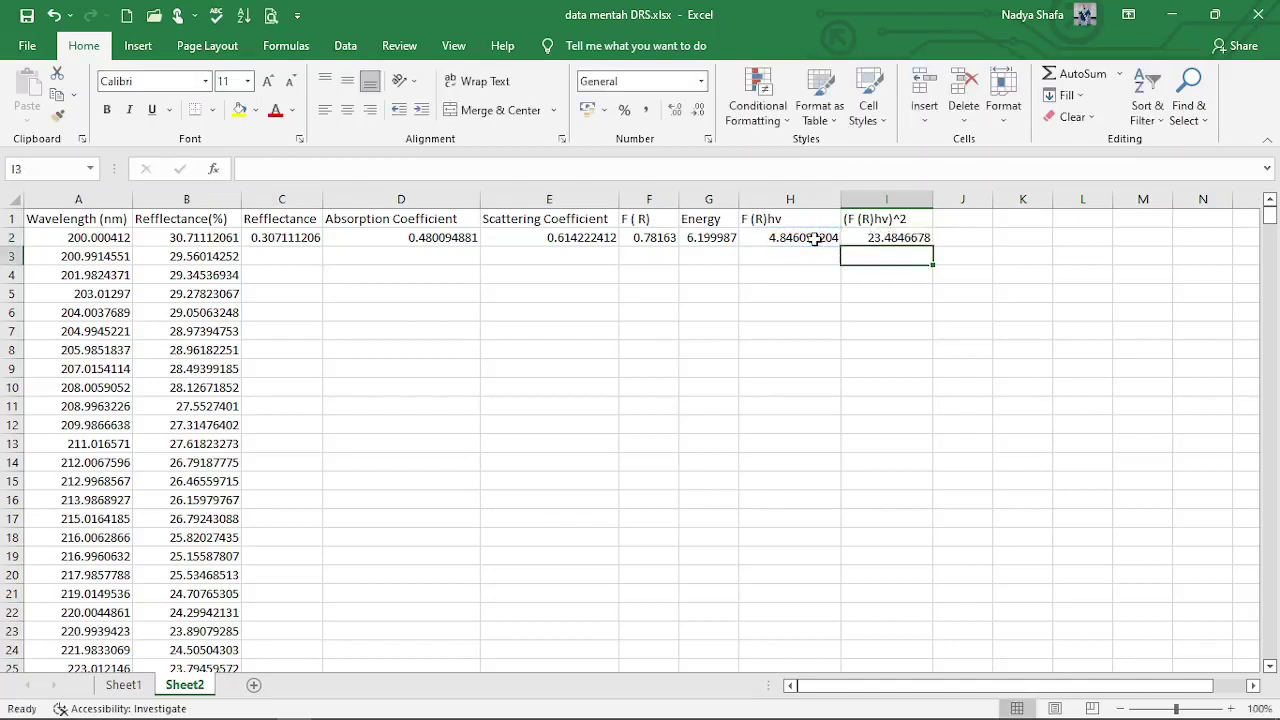
Fill the formulas in C2:I2 down to the last data row, row 602.
left_click(802, 288)
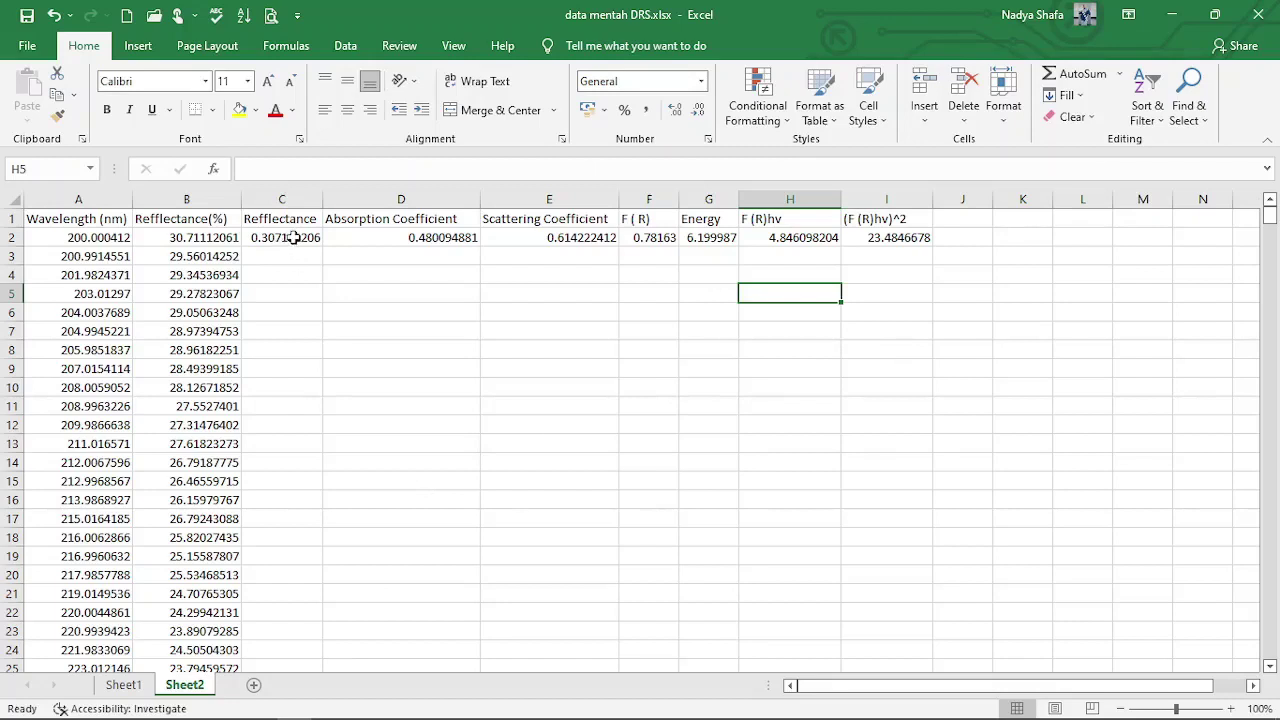
left_click_drag(294, 238, 916, 240)
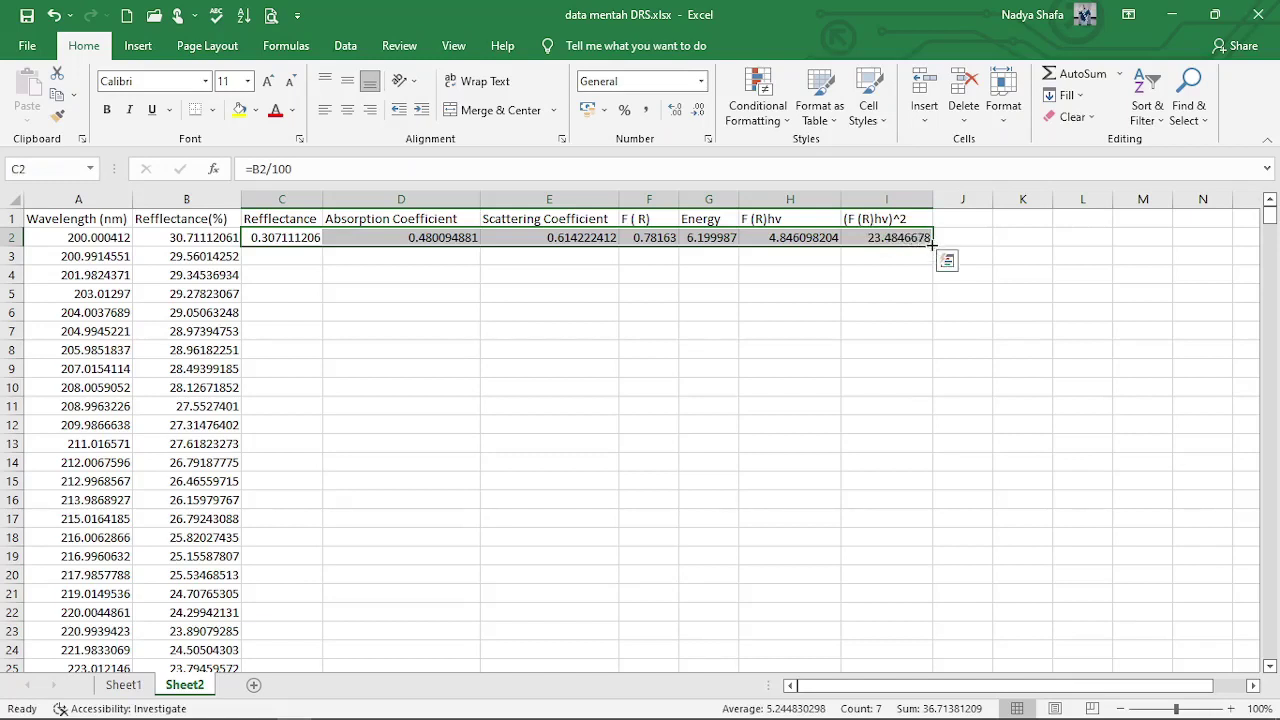
left_click_drag(931, 243, 901, 447)
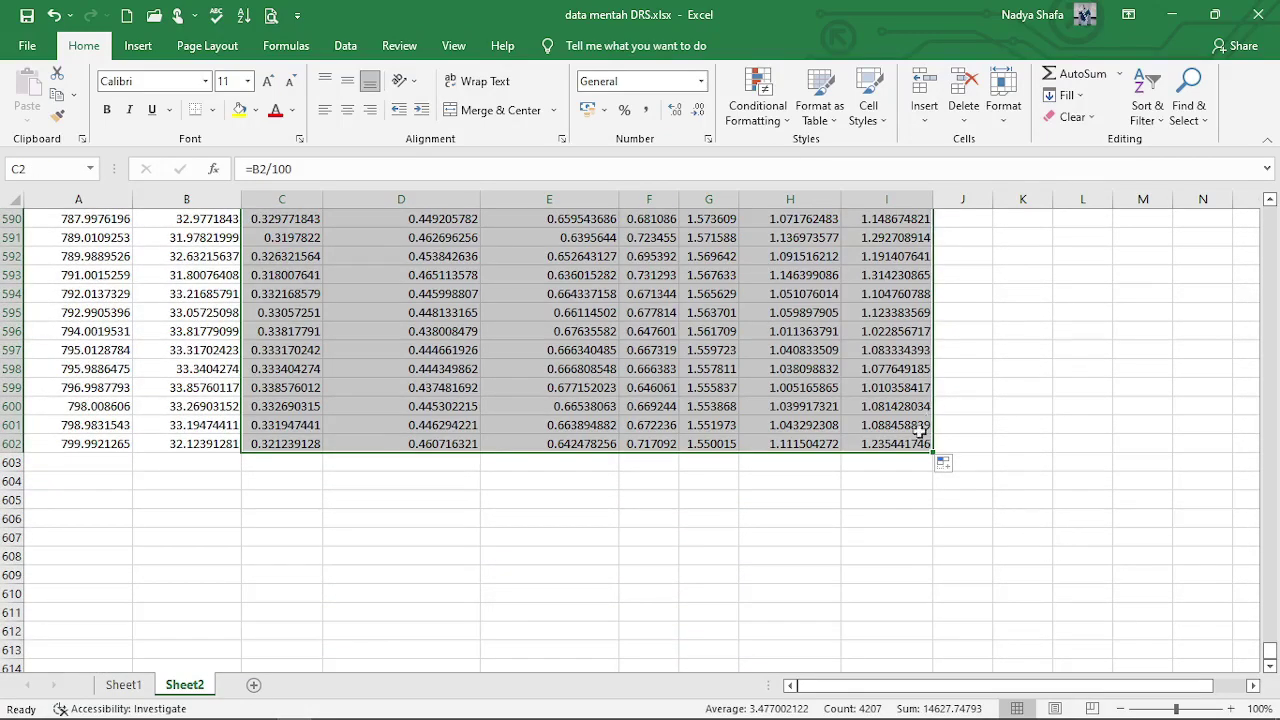
left_click(906, 407)
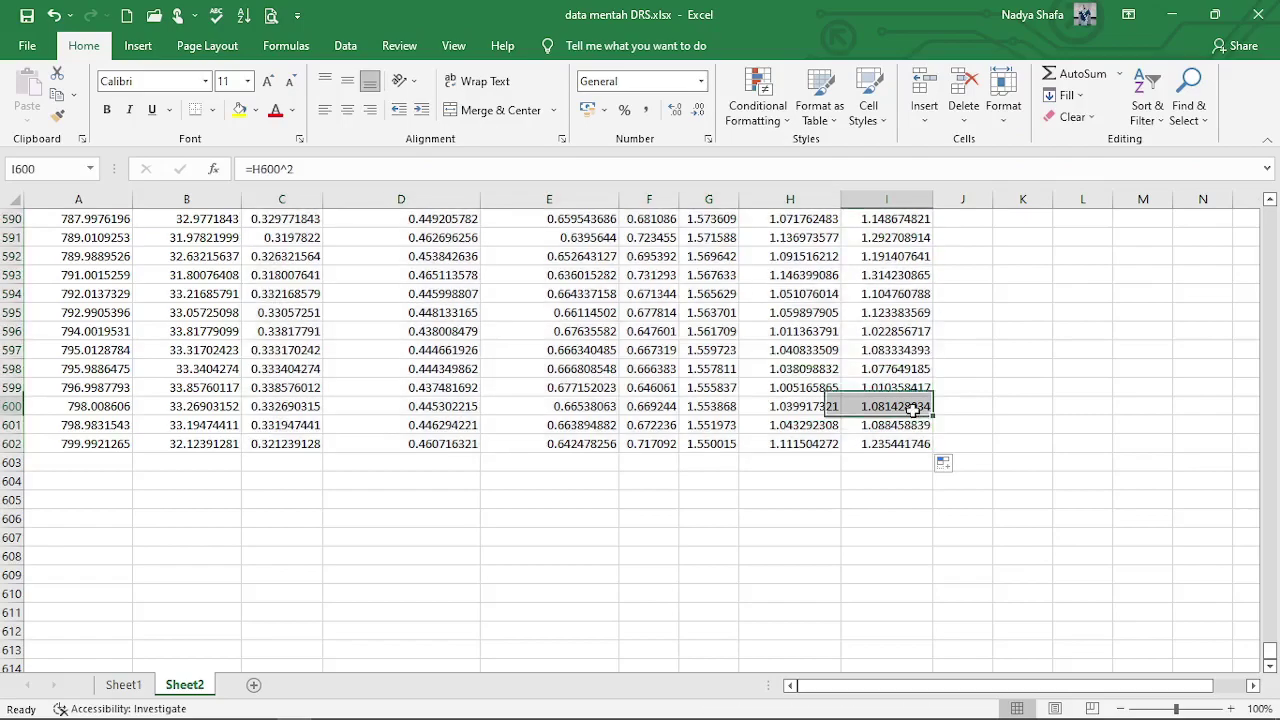
Select columns A through I of the calculation sheet.
left_click(816, 408)
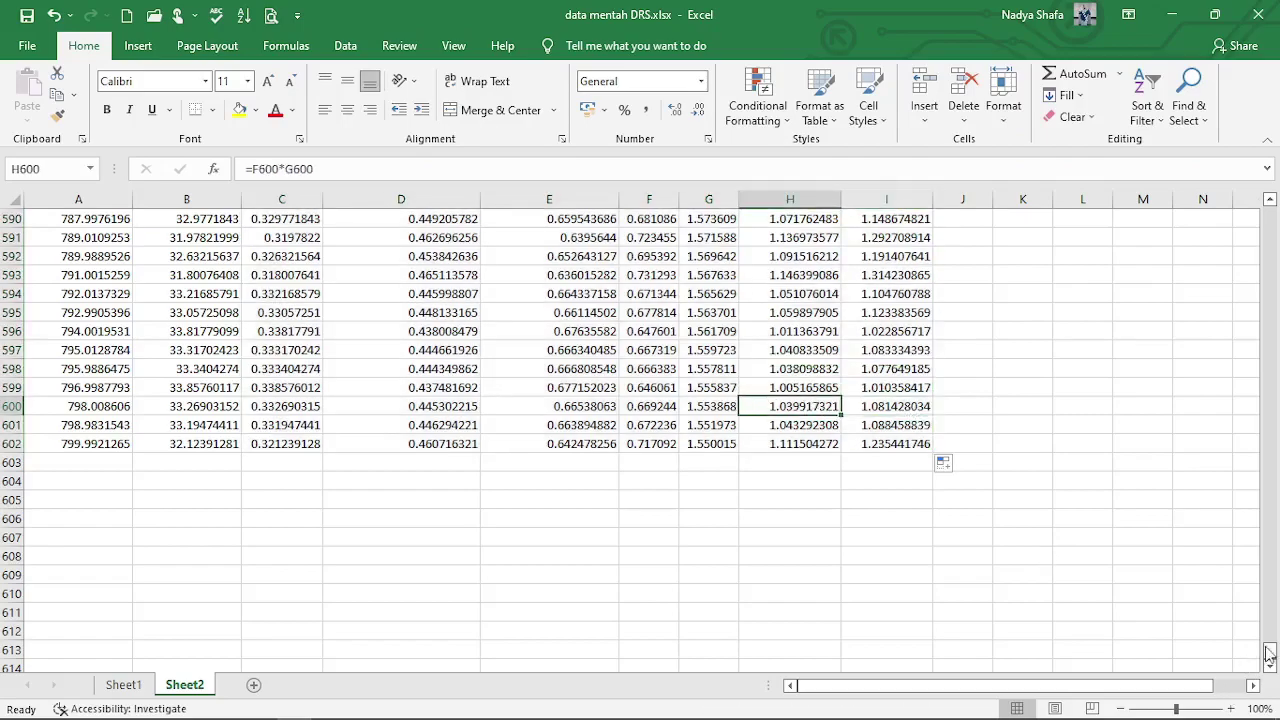
left_click_drag(1269, 655, 1268, 208)
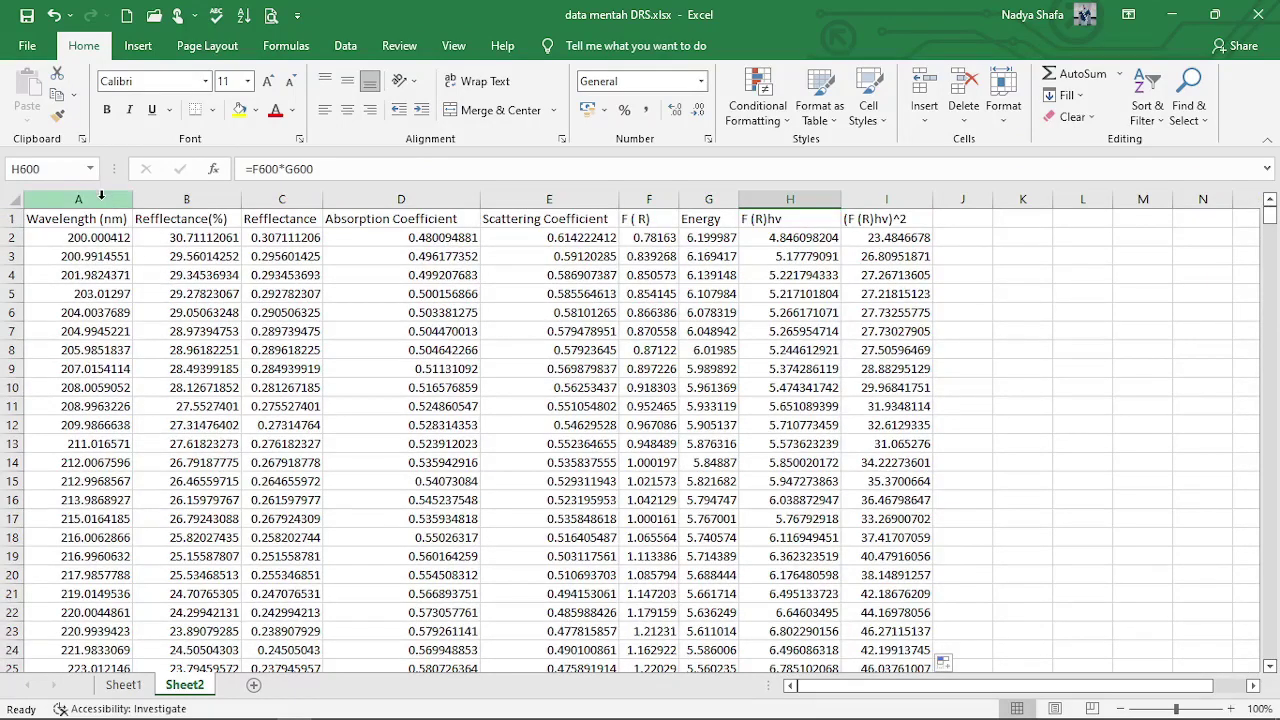
left_click_drag(100, 195, 860, 217)
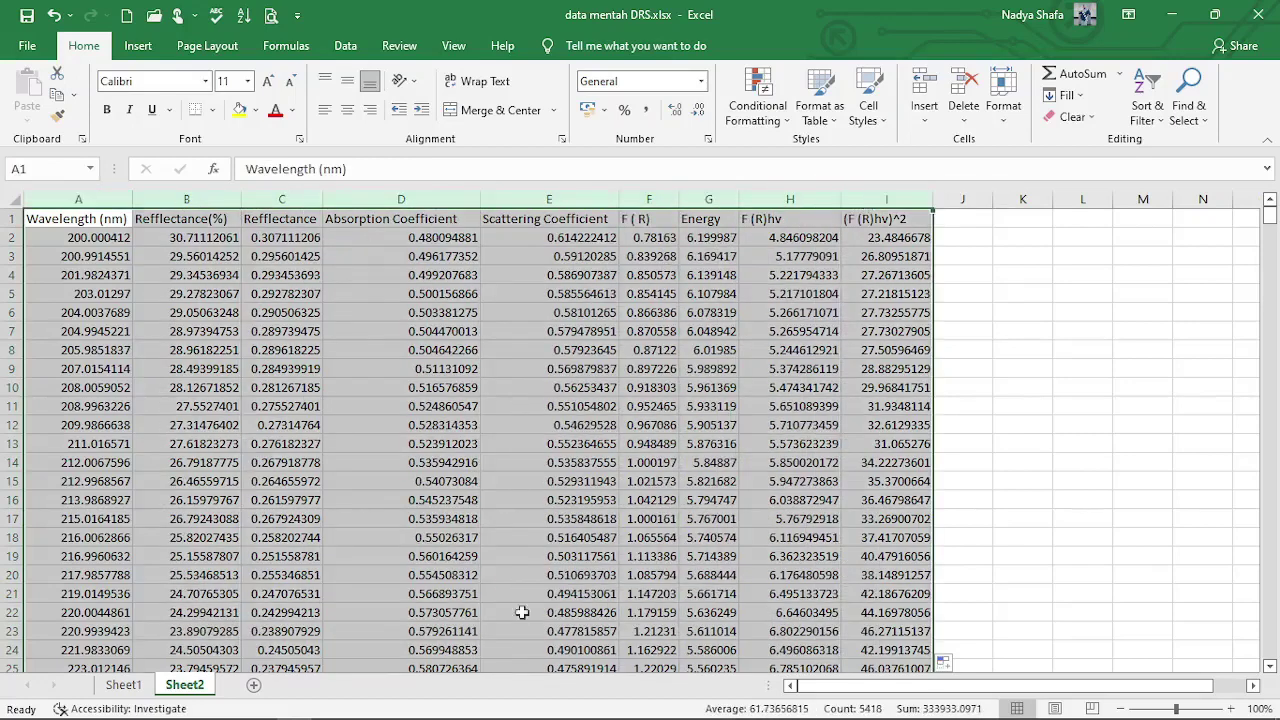
Launch OriginPro 8.5.1, dismiss its licence notices and enlarge the Book1 workbook window.
left_click(1166, 8)
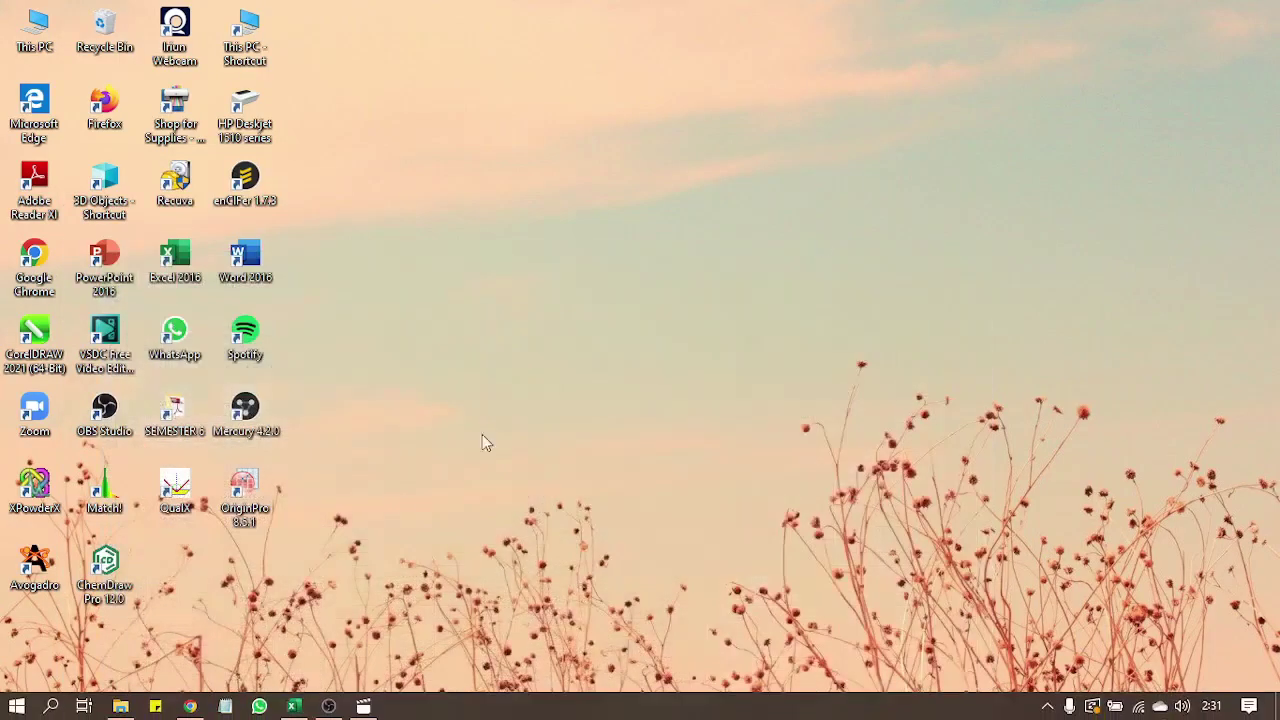
double_click(248, 488)
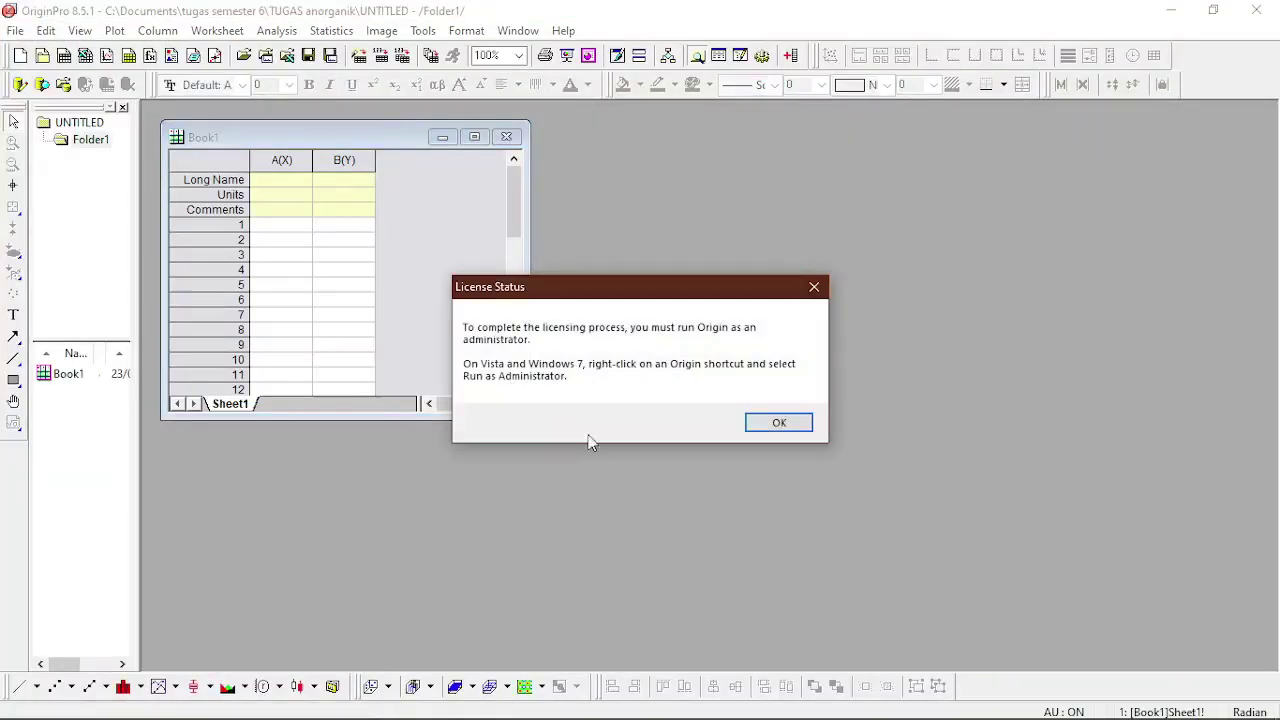
left_click(803, 422)
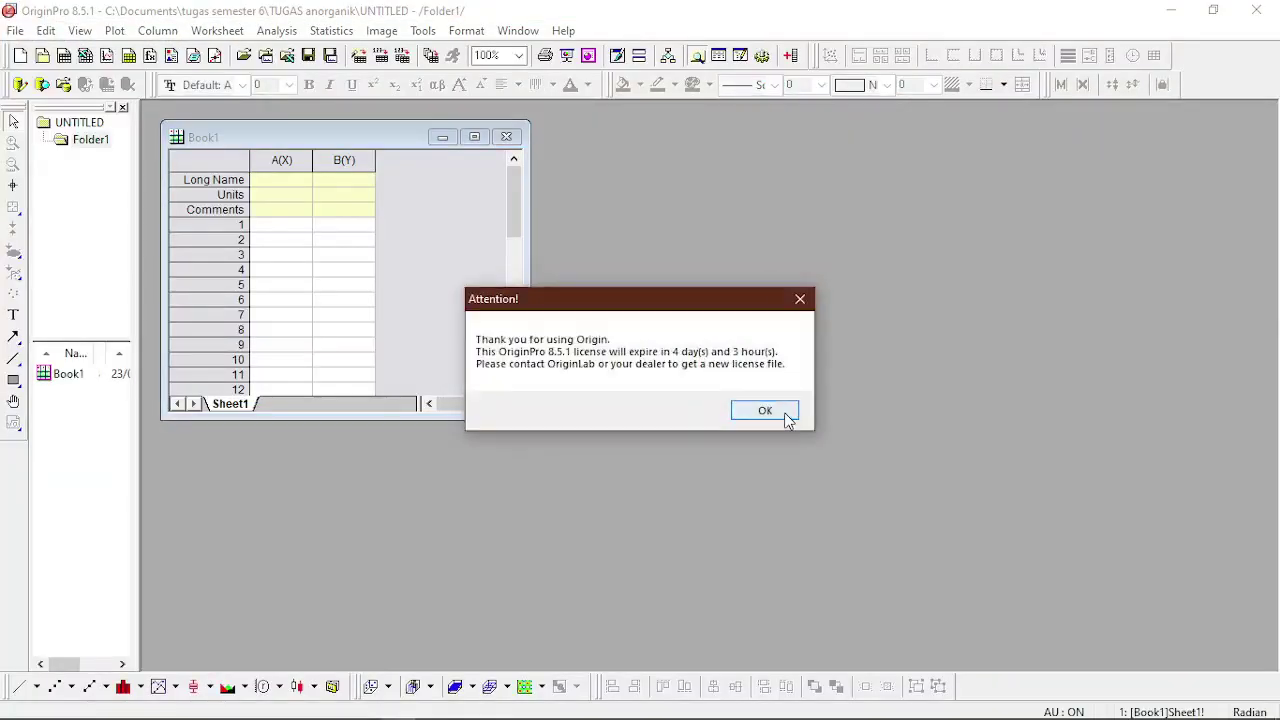
left_click(788, 417)
left_click_drag(528, 418, 872, 619)
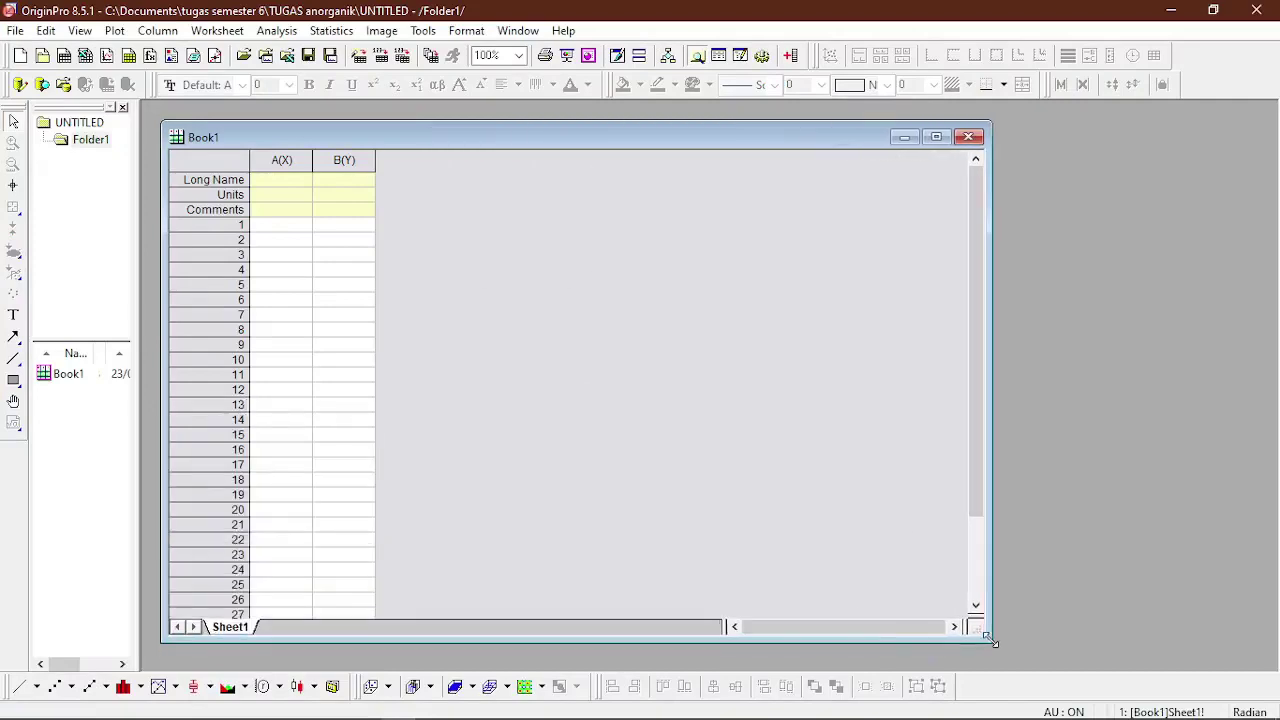
key("super+Right")
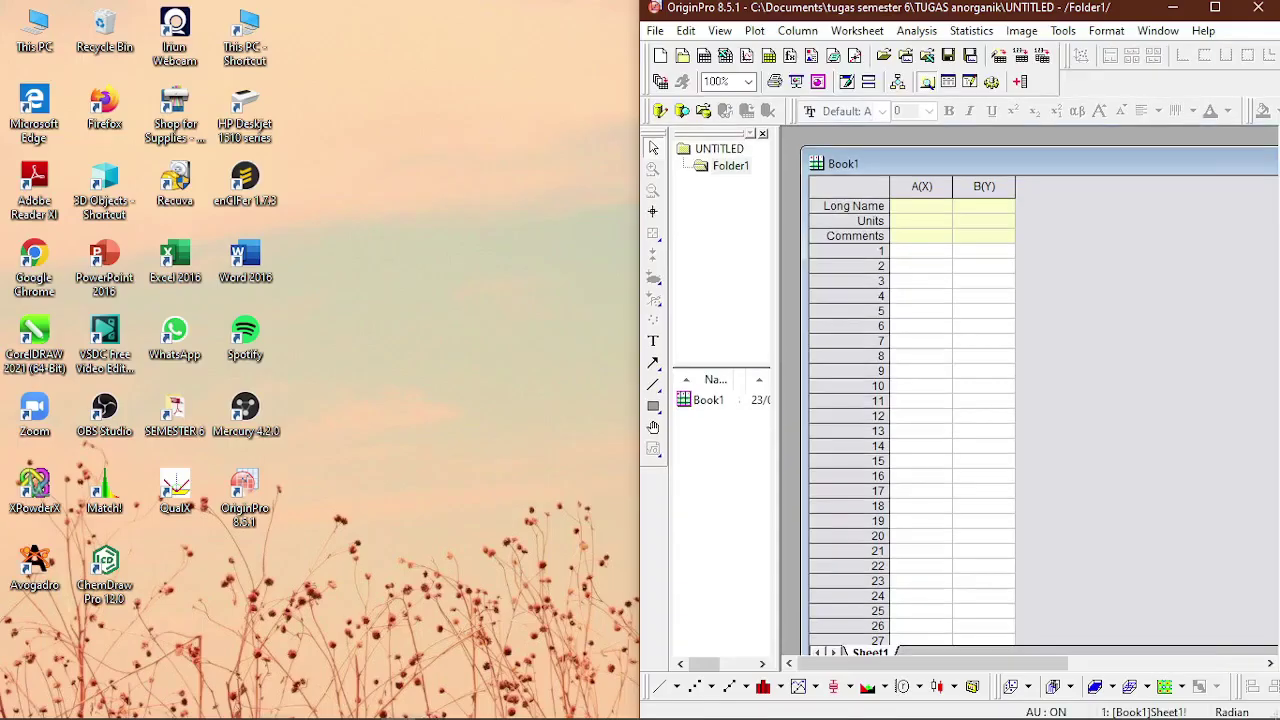
Copy the selected Excel columns A:I and paste them into OriginPro's Book1, starting at the Comments cell of column A.
left_click(305, 705)
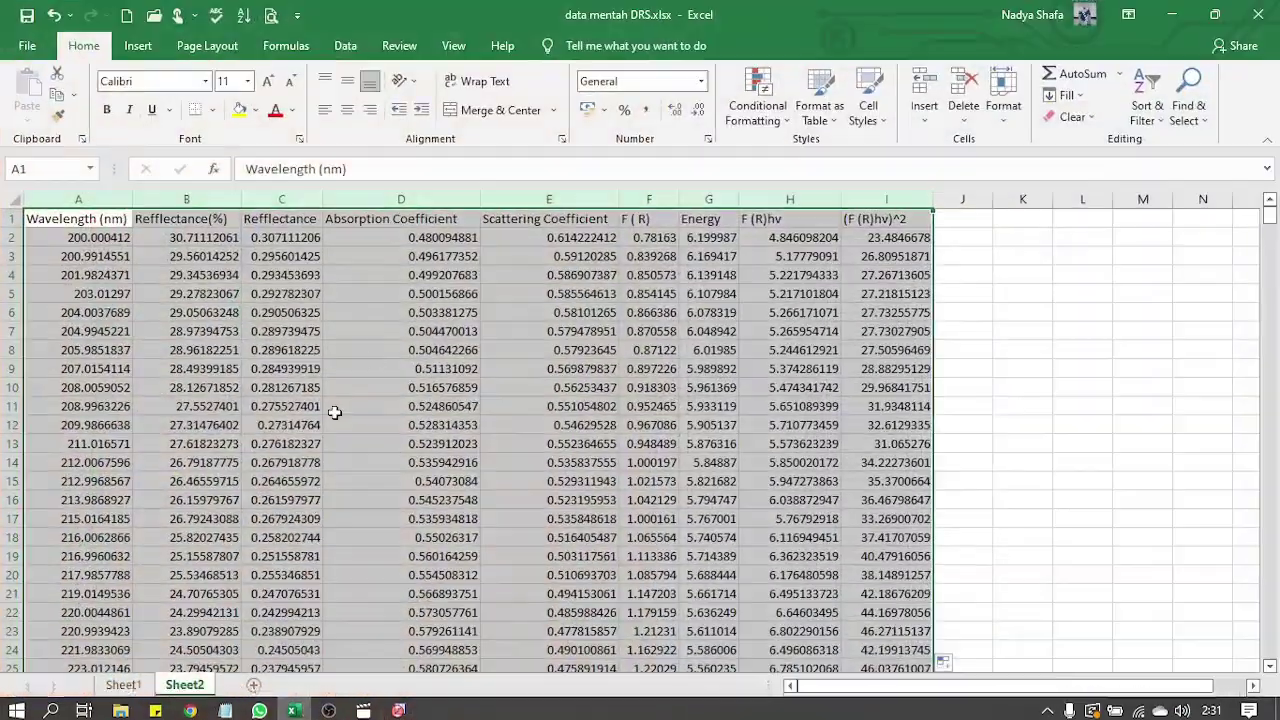
key("ctrl+c")
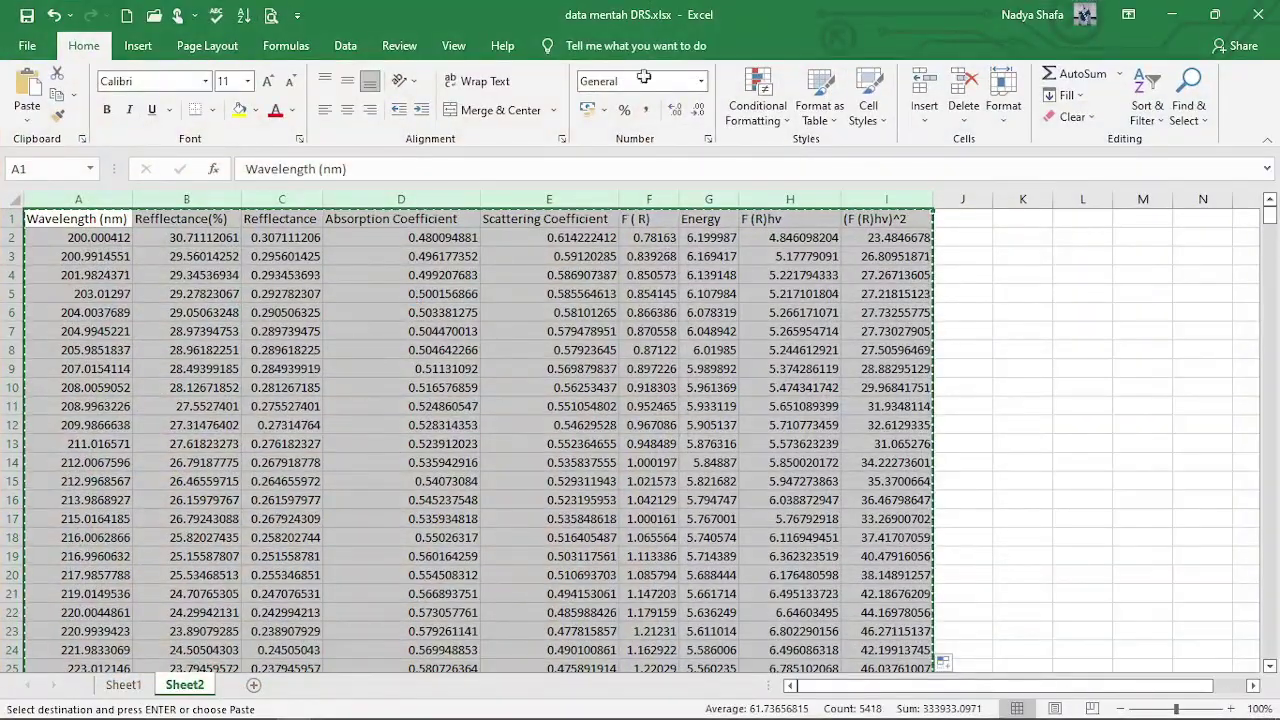
left_click(1173, 15)
left_click(1215, 8)
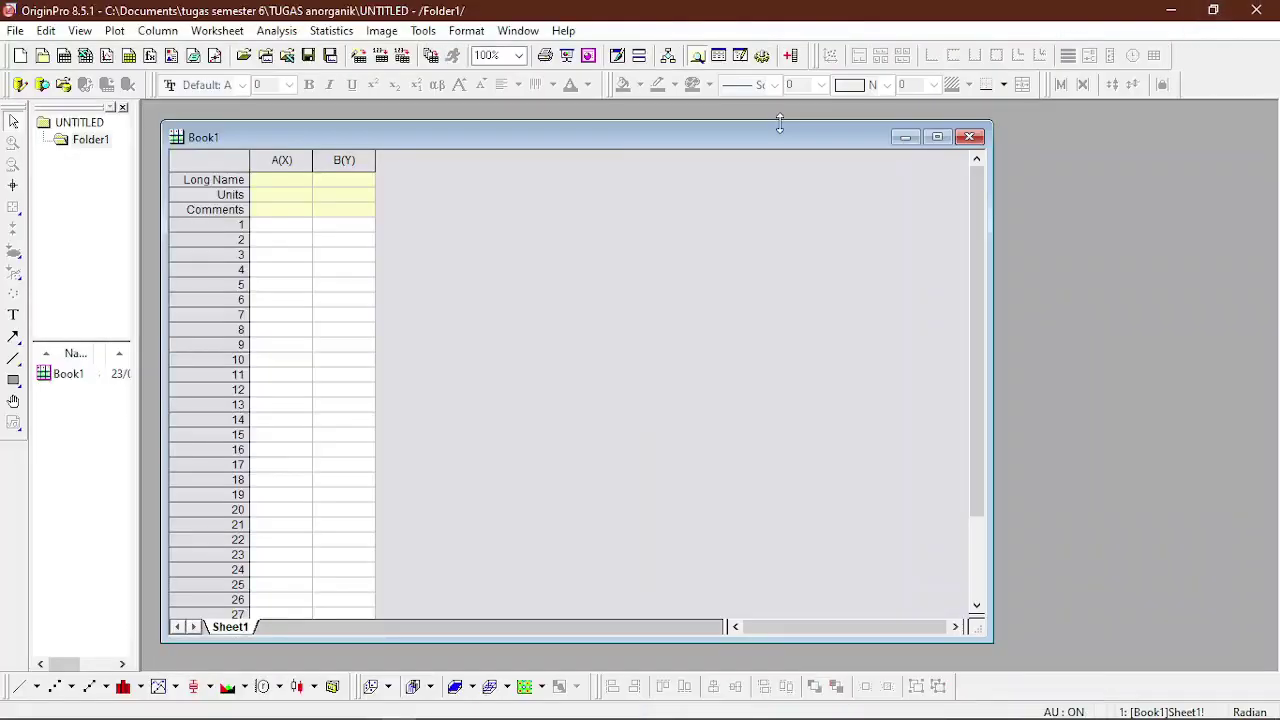
left_click(294, 212)
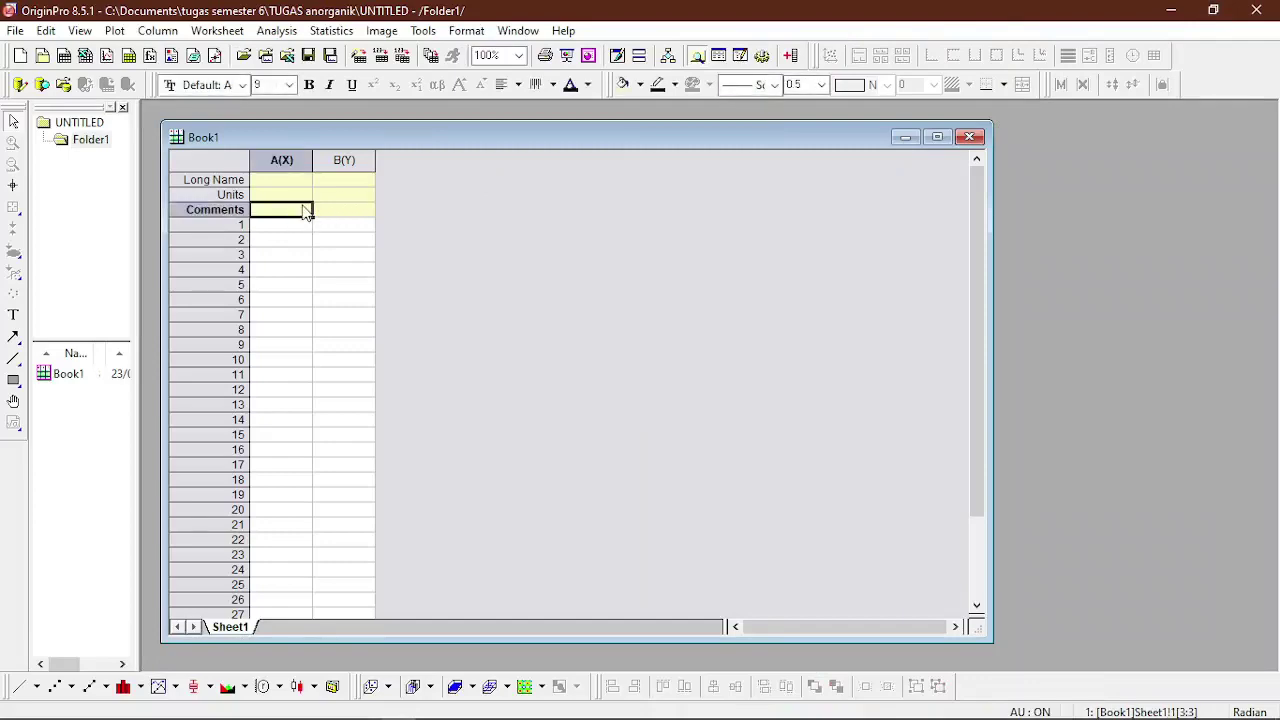
key("ctrl+v")
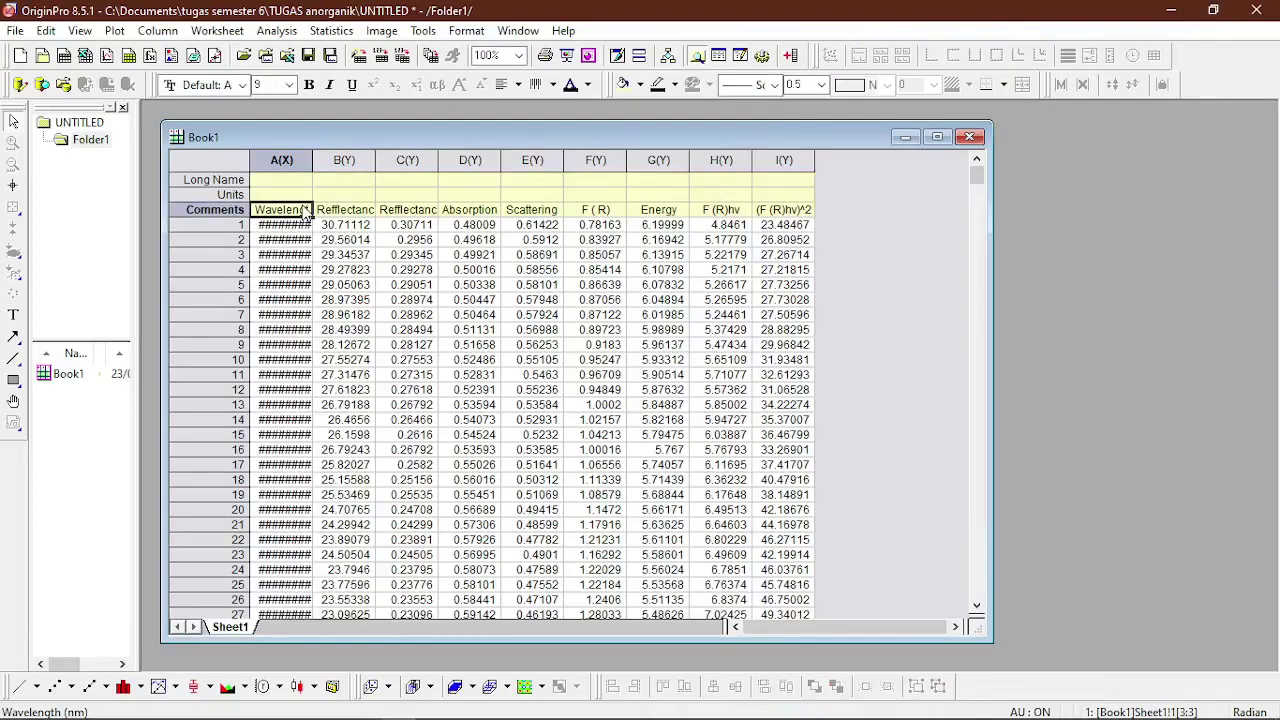
Widen the wavelength column and set the Comments row with the pasted headers as Long Name.
left_click_drag(312, 161, 344, 162)
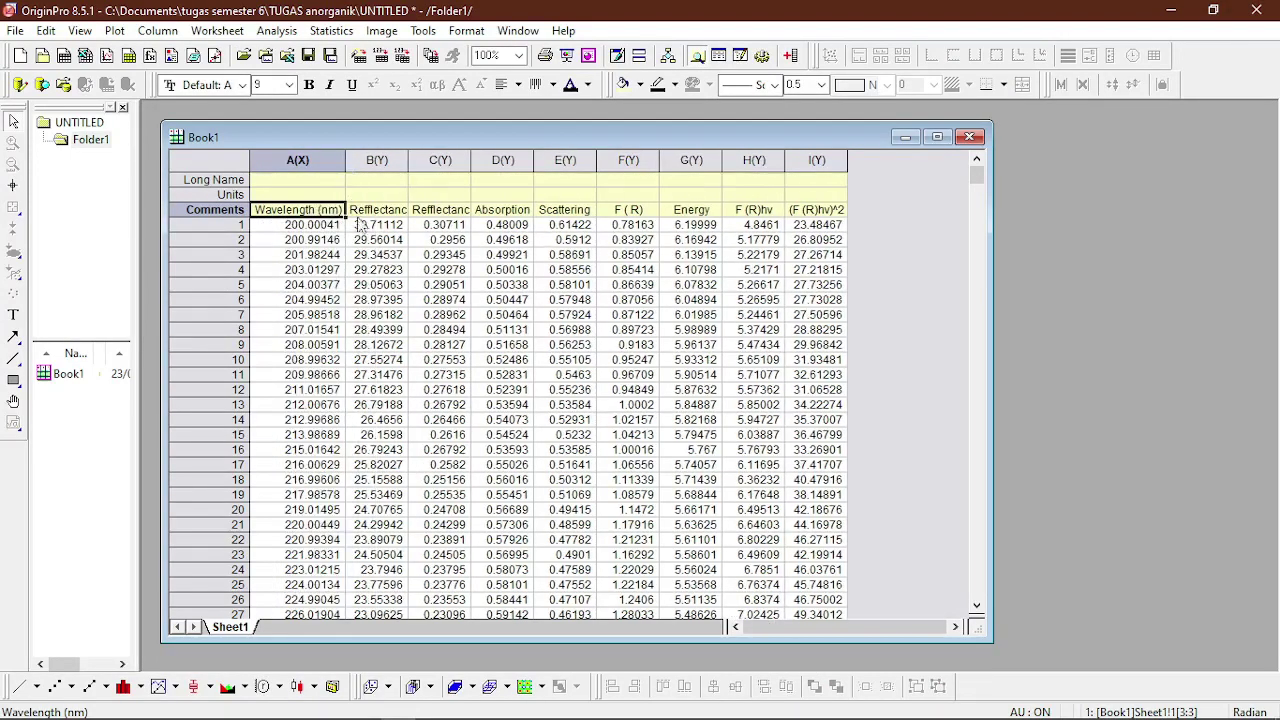
left_click(222, 210)
right_click(229, 214)
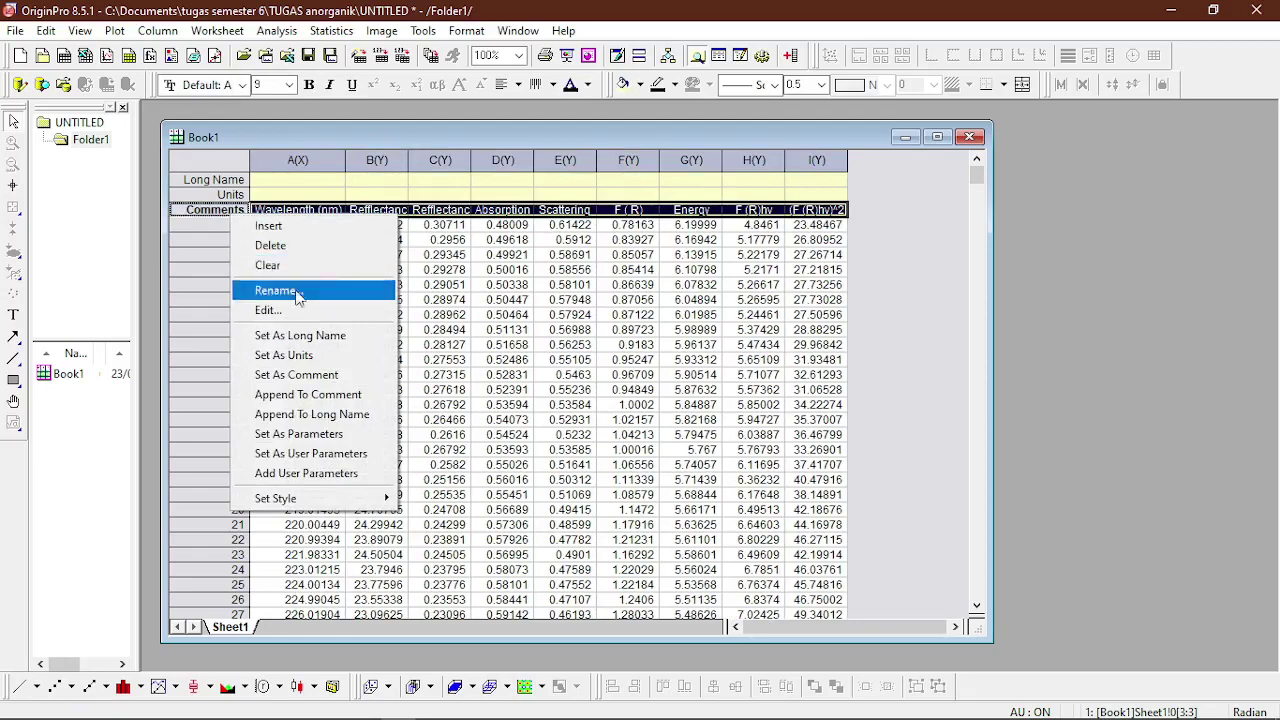
left_click(325, 337)
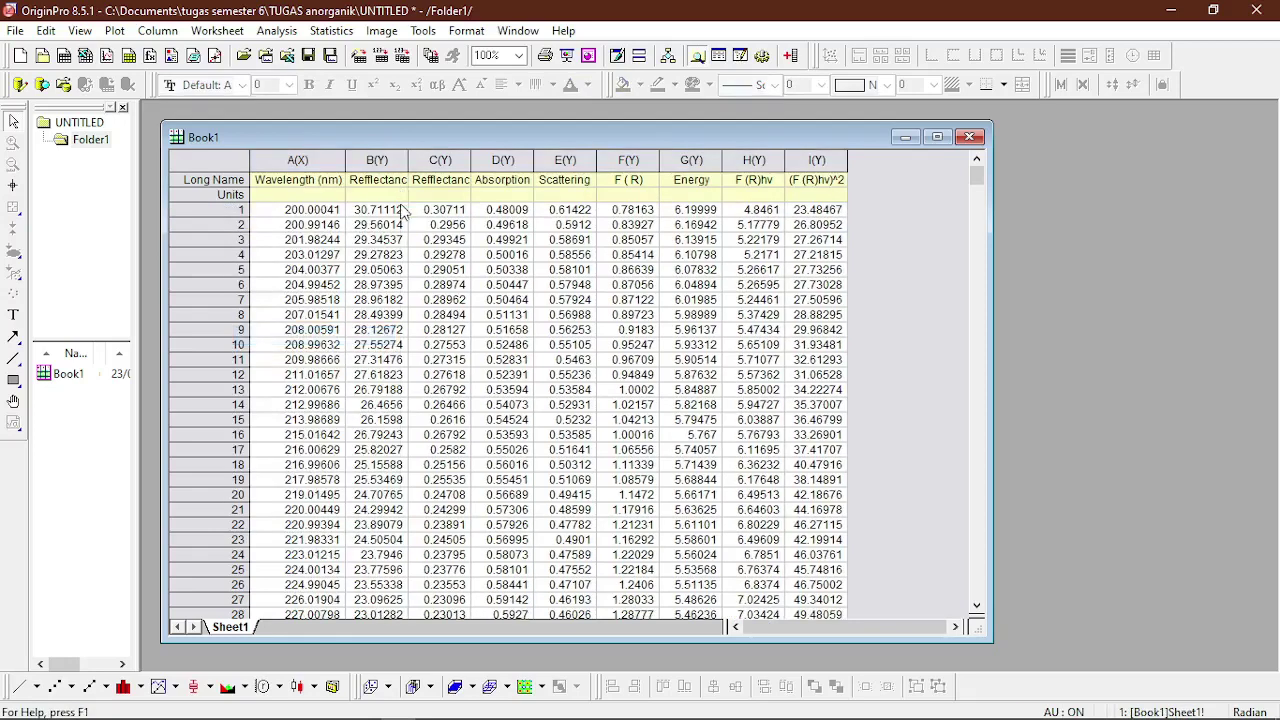
Widen columns C, D and E to fit their headings and enlarge Book1 to show every column through I.
left_click_drag(470, 161, 797, 162)
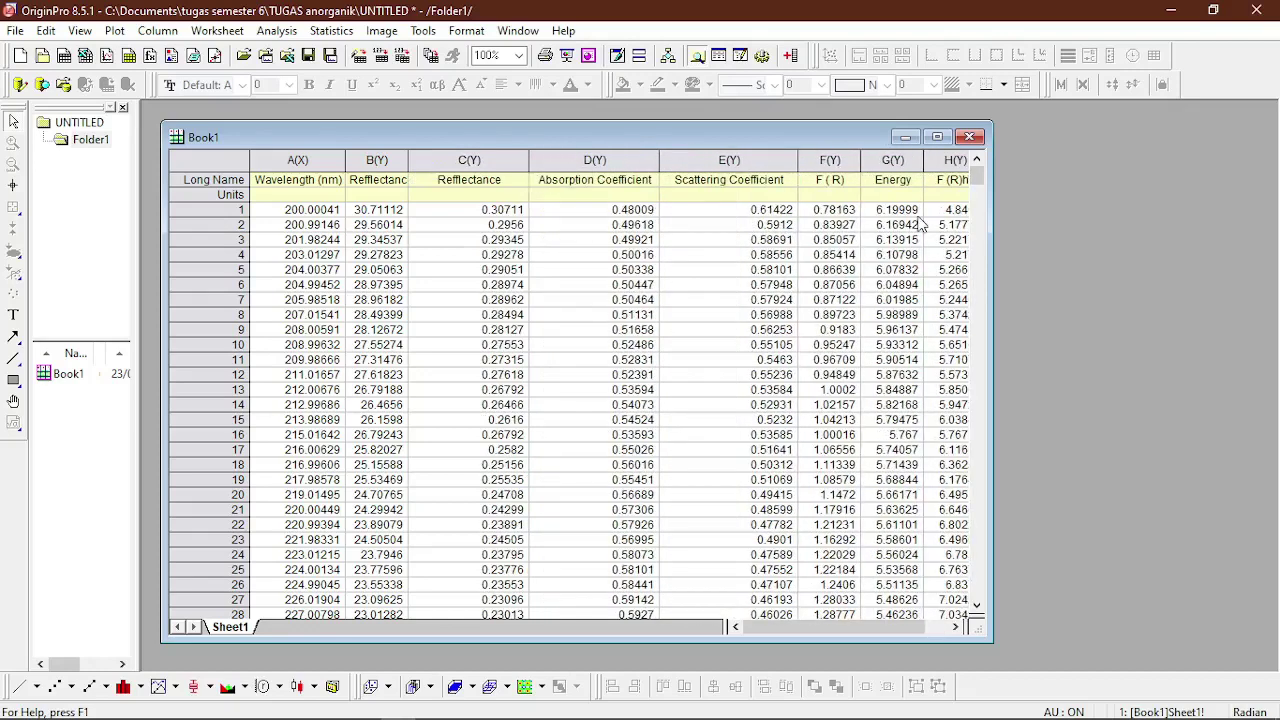
left_click_drag(993, 212, 1125, 220)
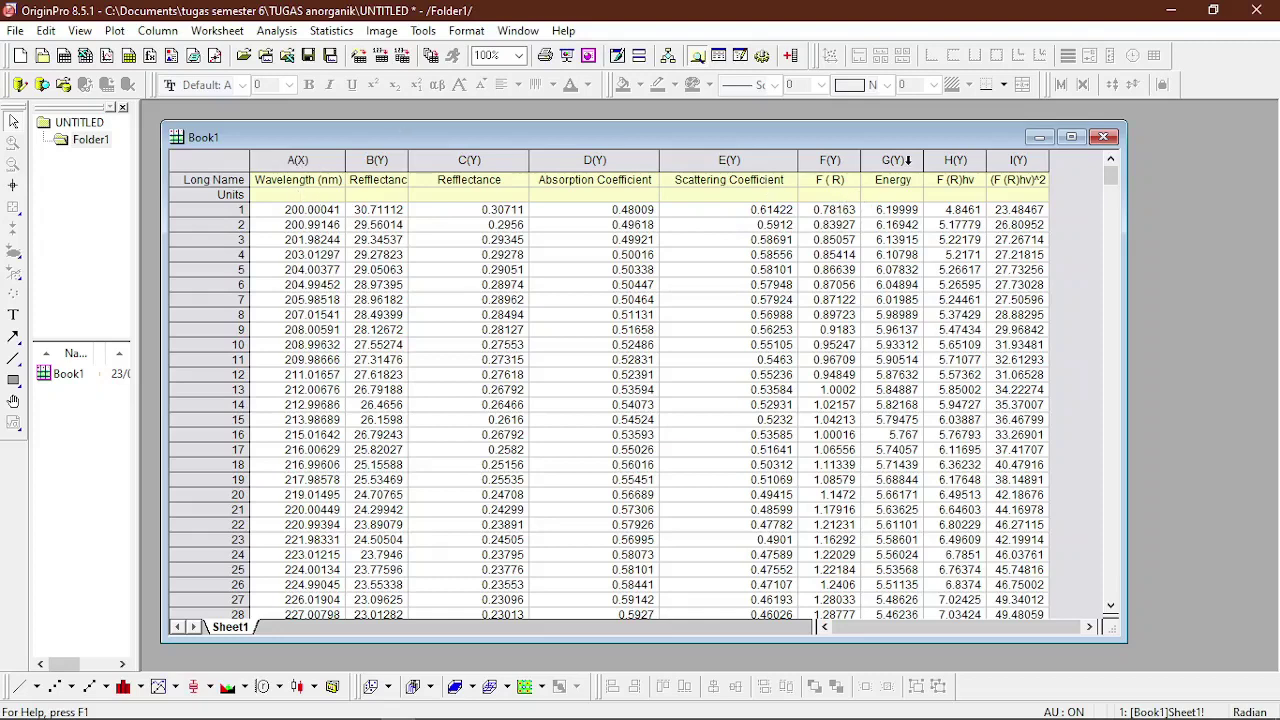
Set the Energy column G as an X column.
left_click(902, 160)
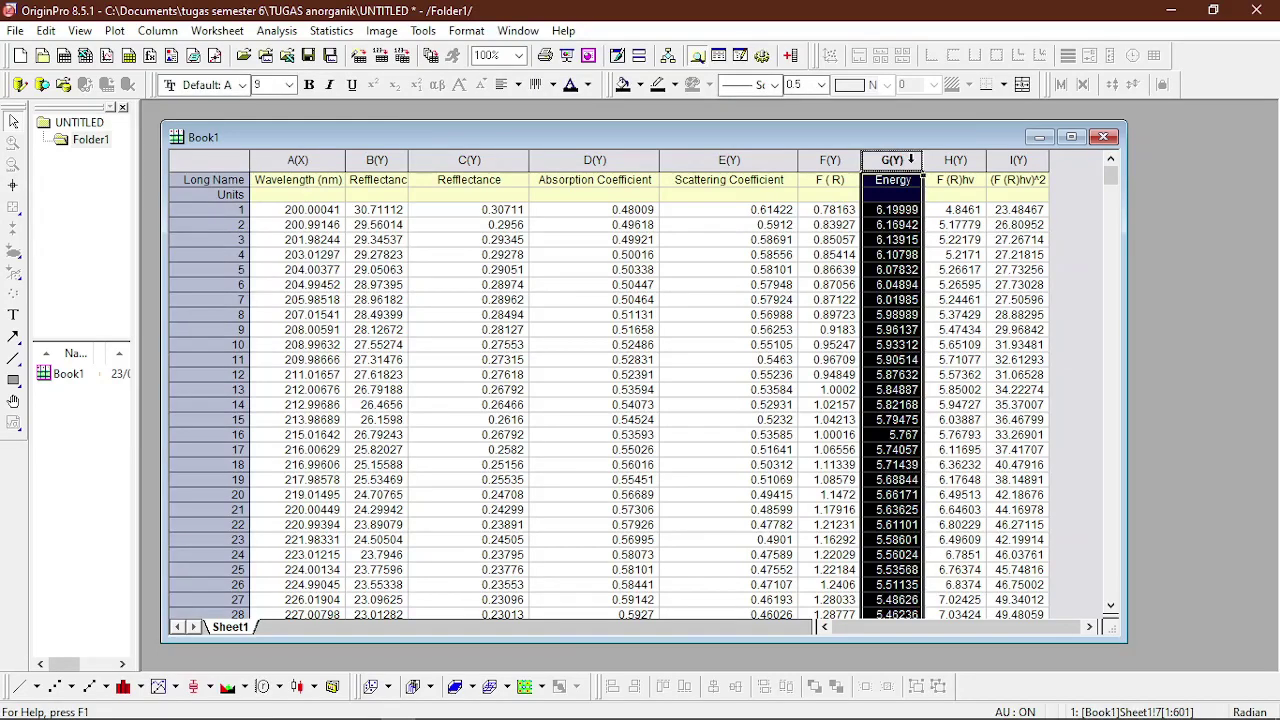
right_click(911, 160)
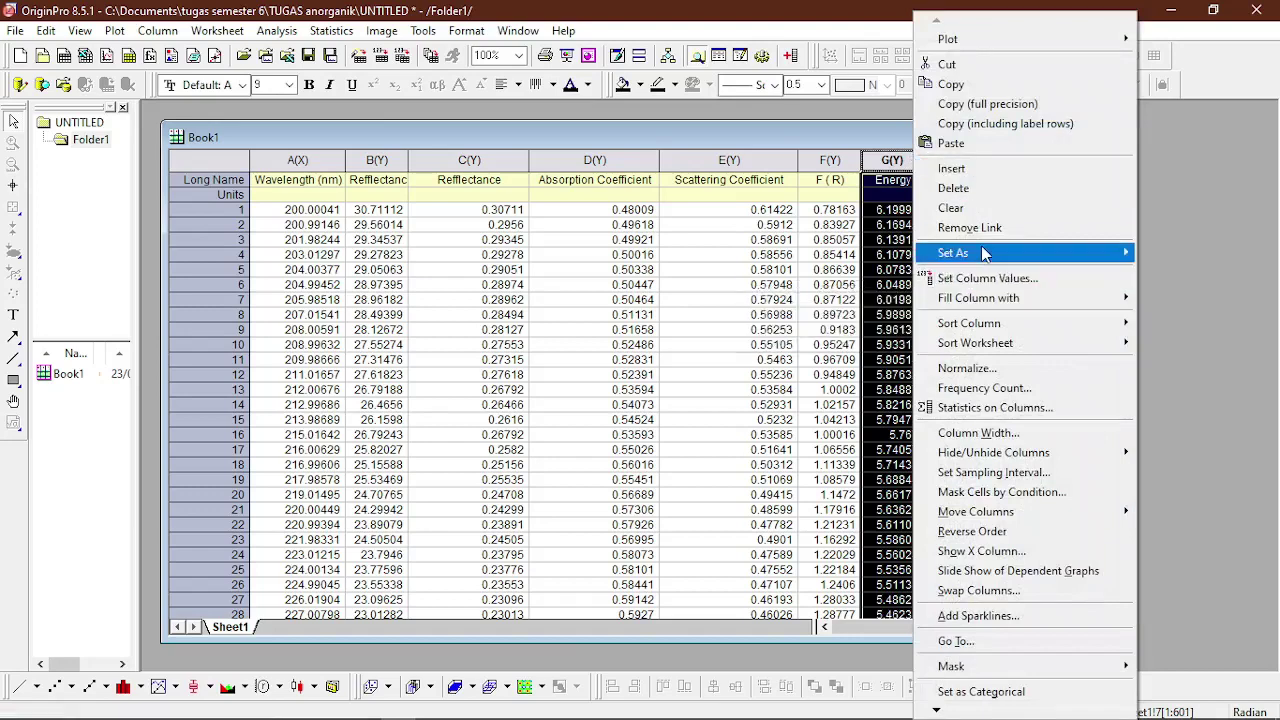
mouse_move(1115, 253)
left_click(1160, 253)
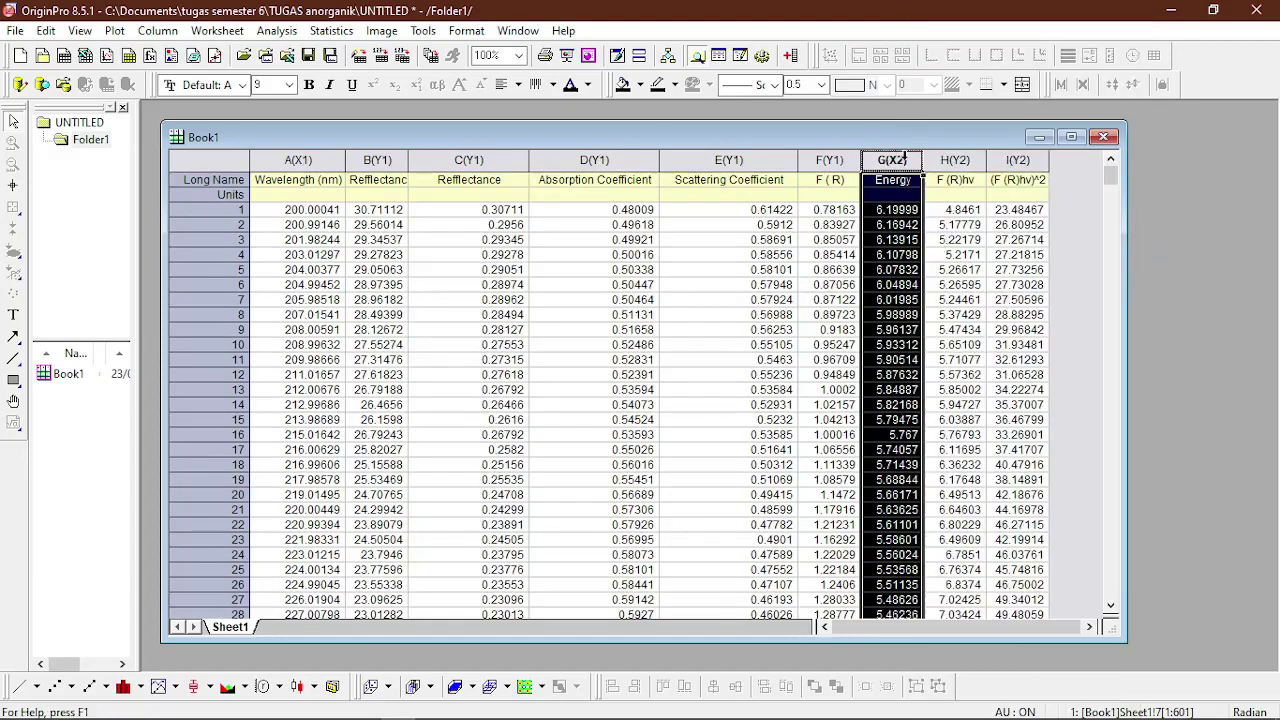
left_click(955, 162)
left_click(895, 160)
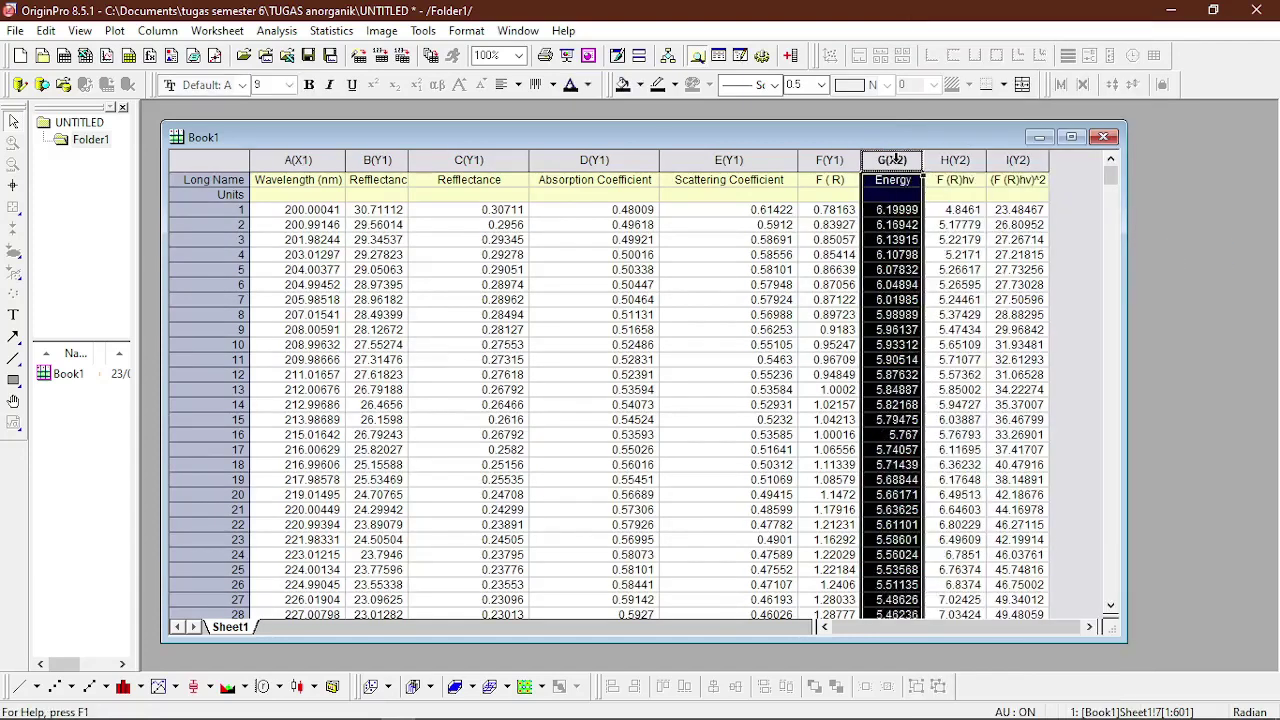
left_click(941, 164)
left_click(897, 160)
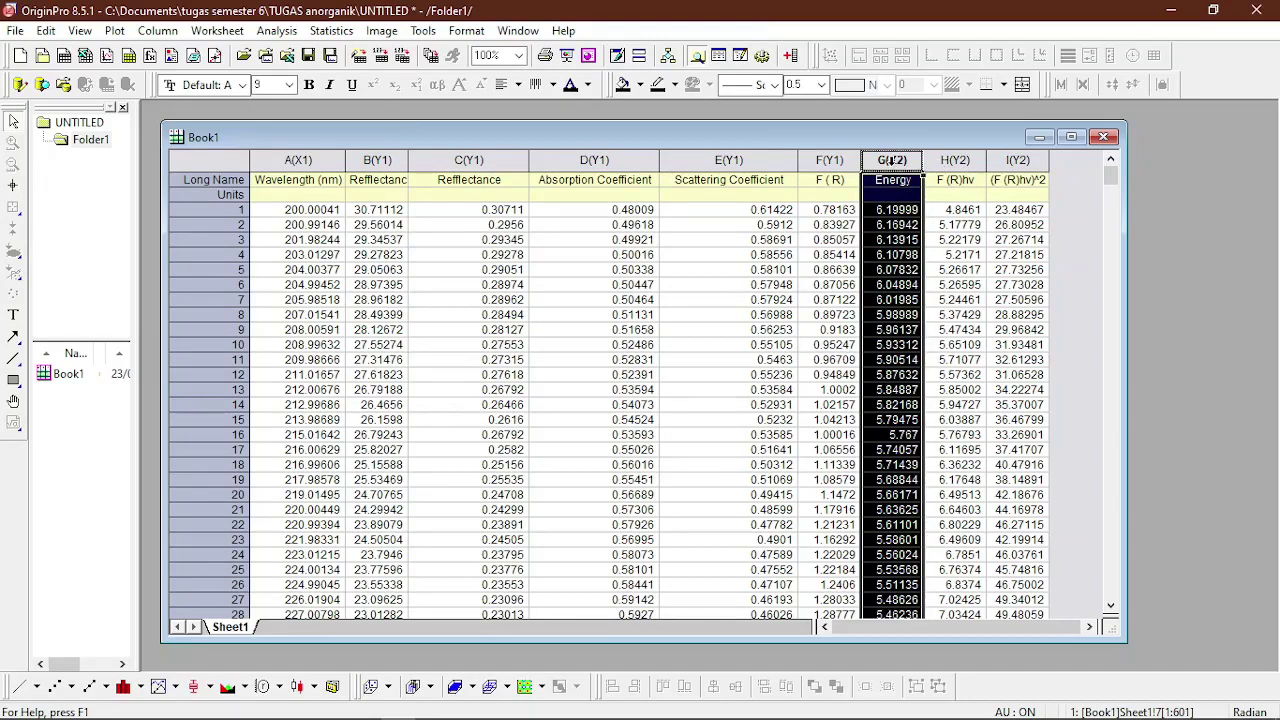
left_click(1018, 160)
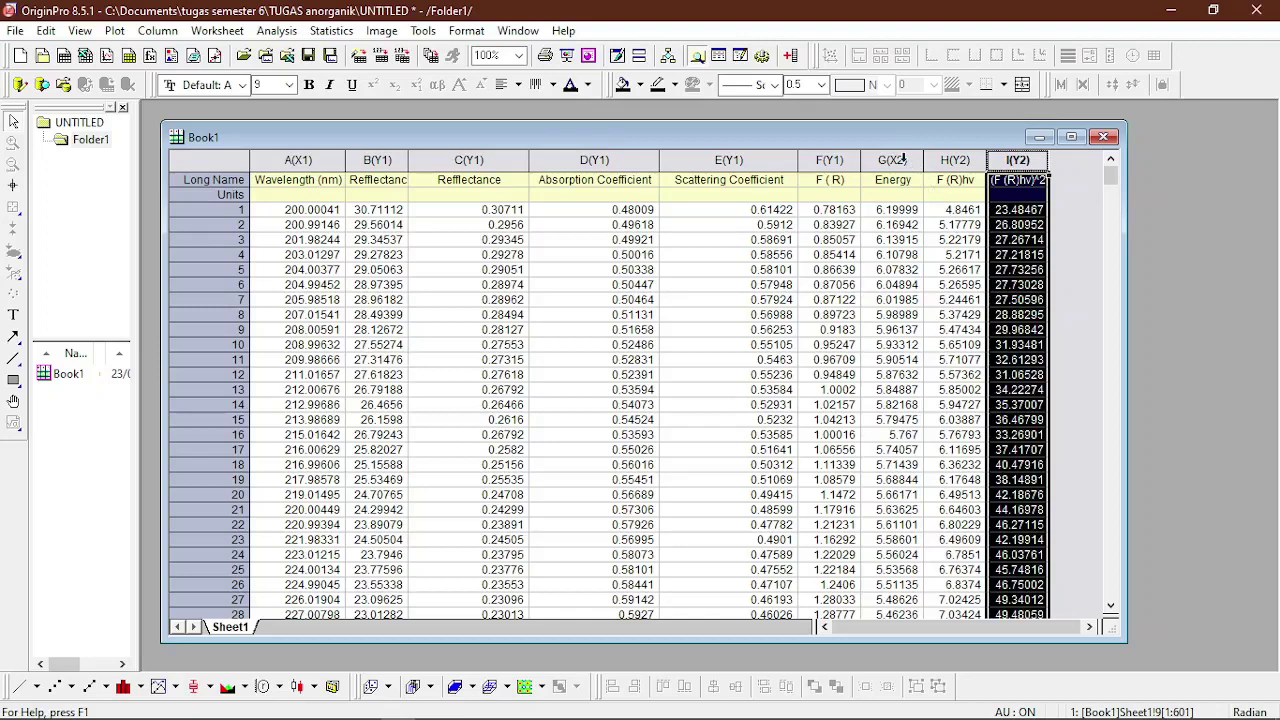
Plot column I, (F (R)hv)^2, against Energy in column G as a line graph and maximise the graph window.
left_click(892, 160)
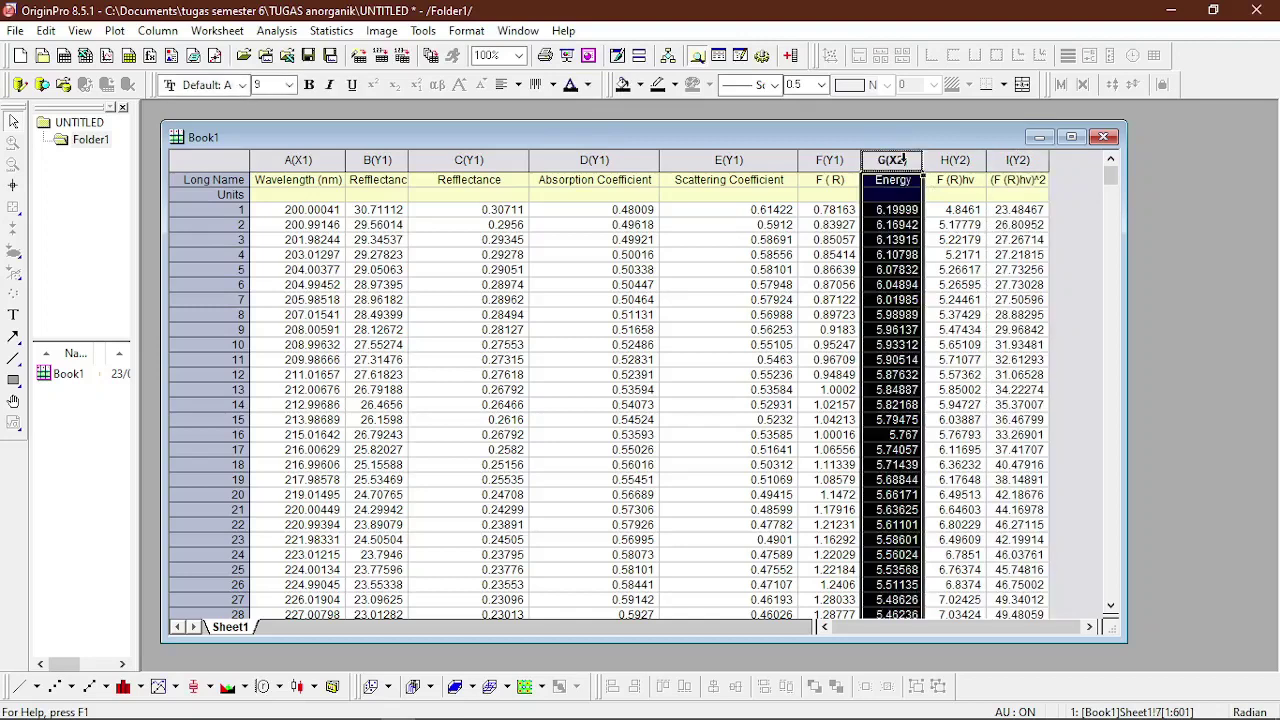
left_click(1011, 162, "ctrl")
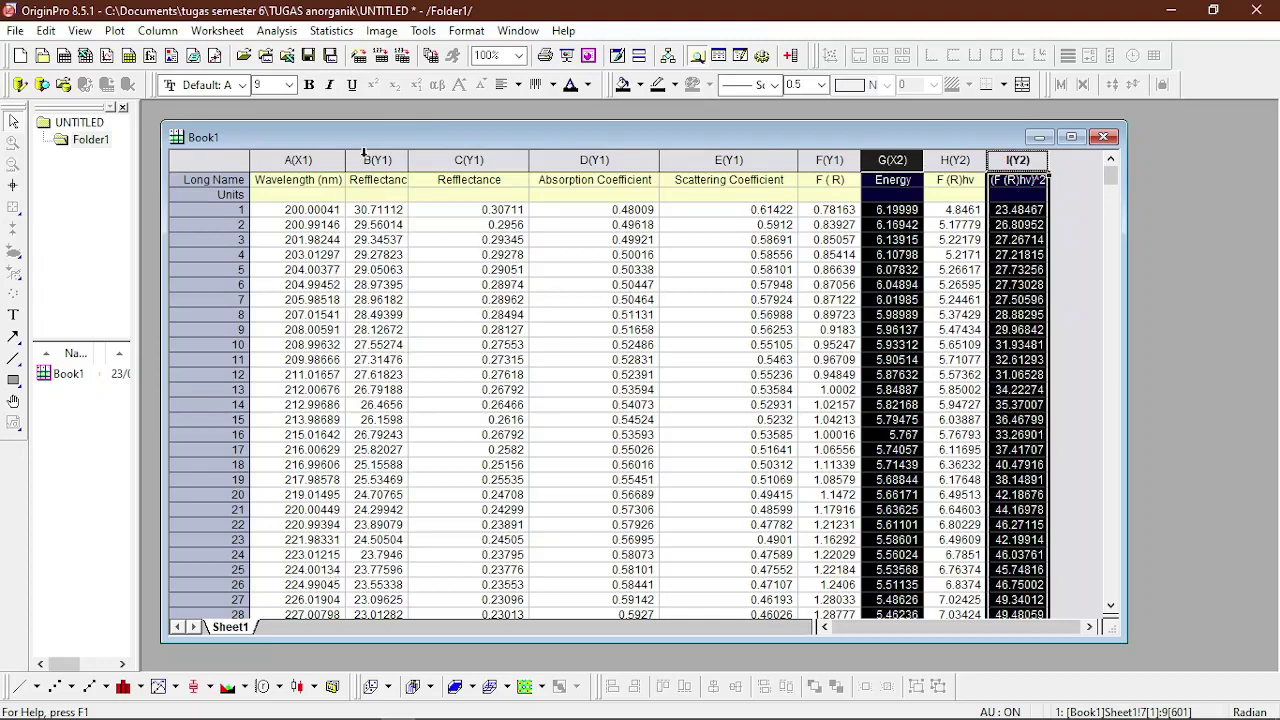
left_click(118, 31)
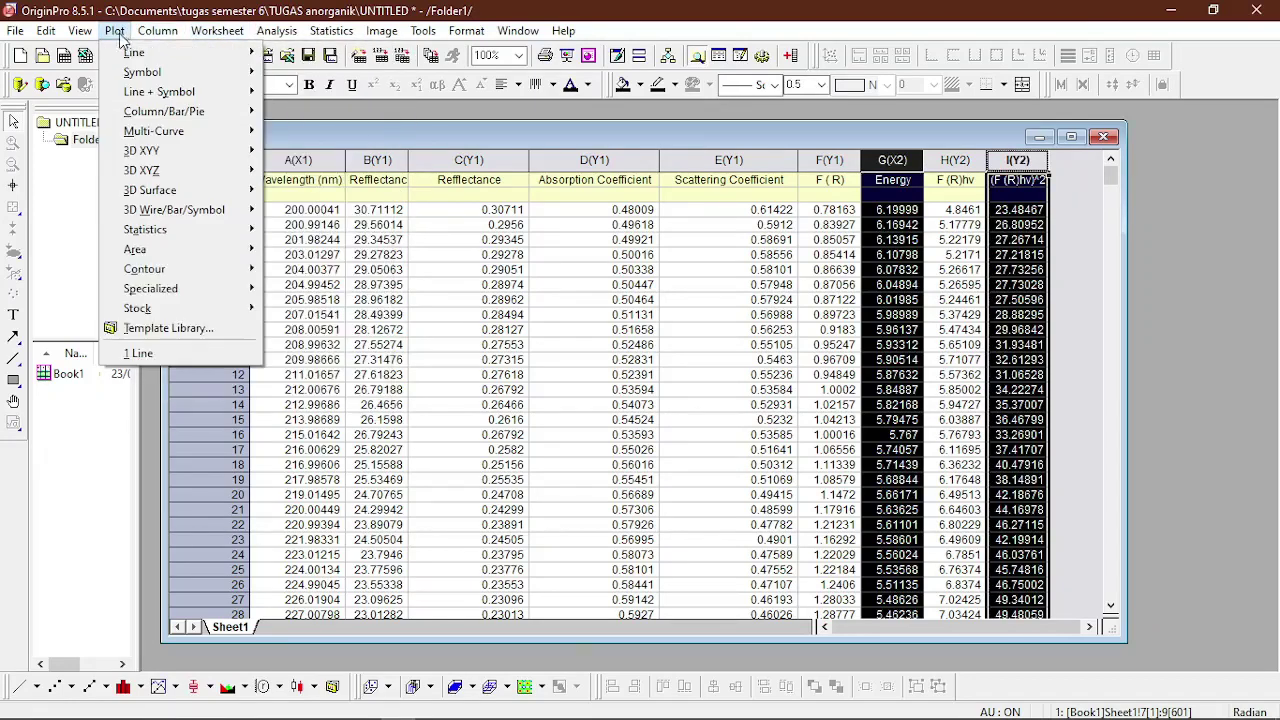
mouse_move(132, 52)
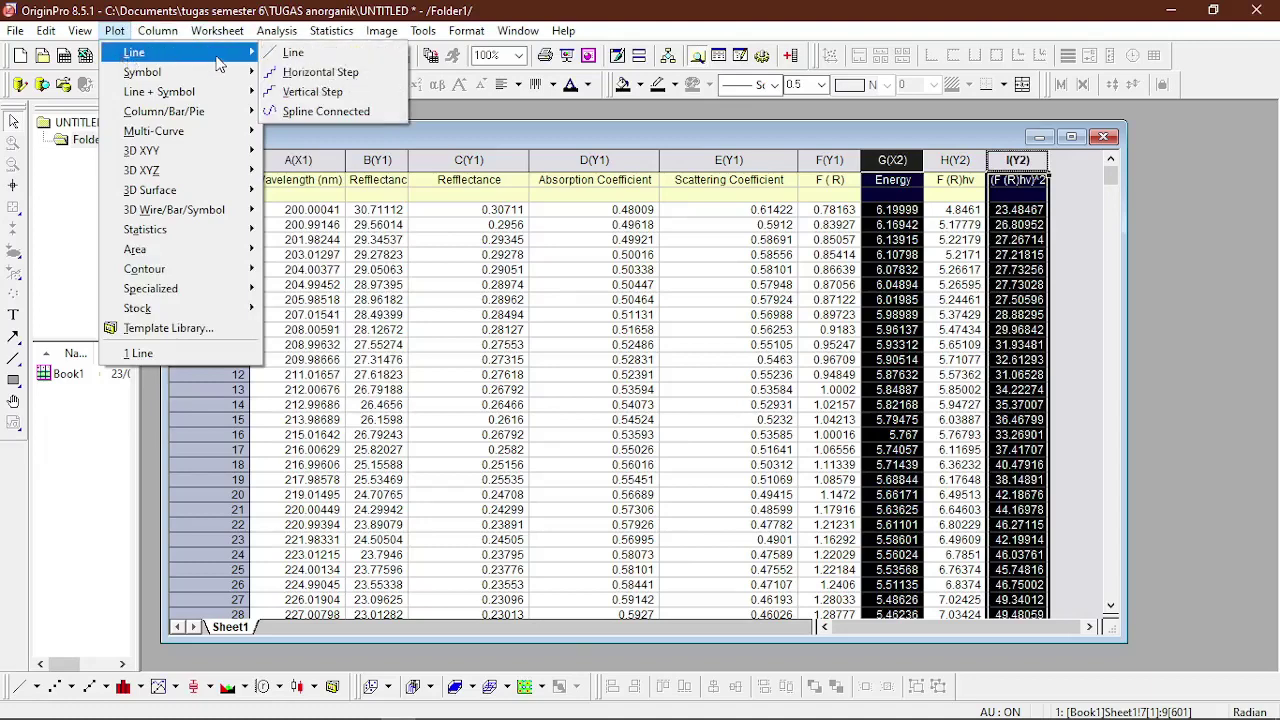
left_click(292, 54)
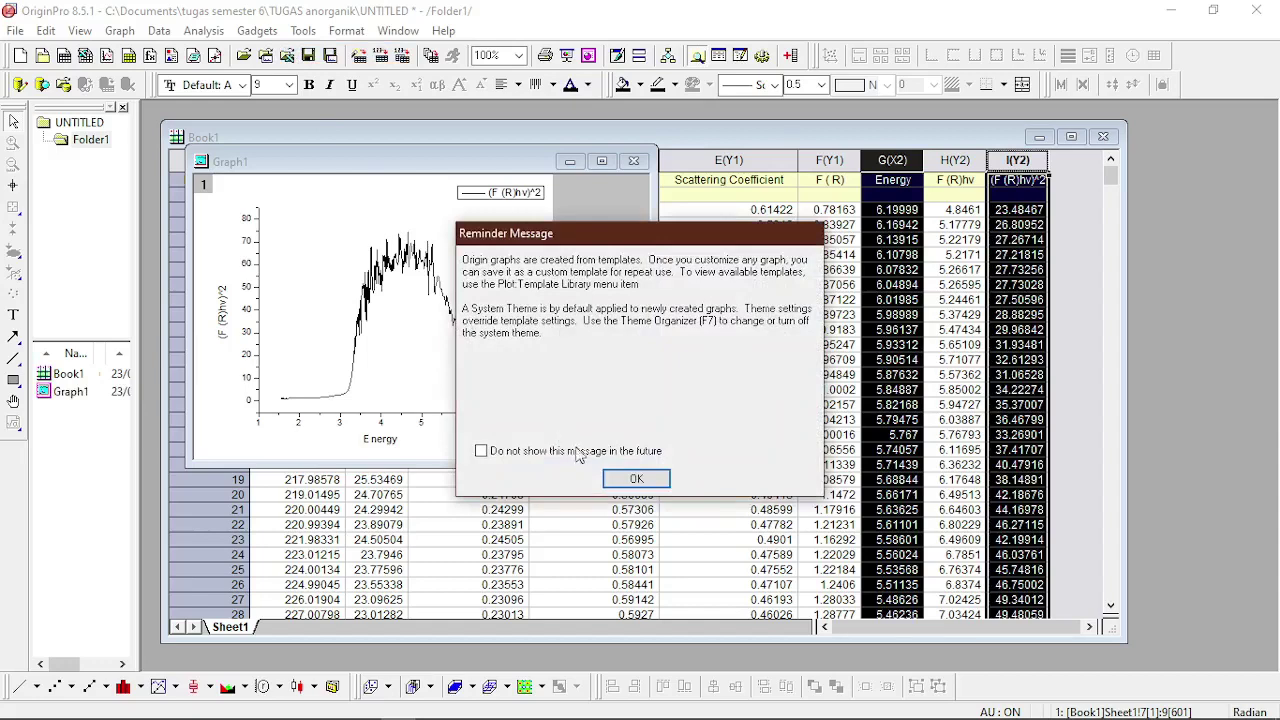
left_click(611, 481)
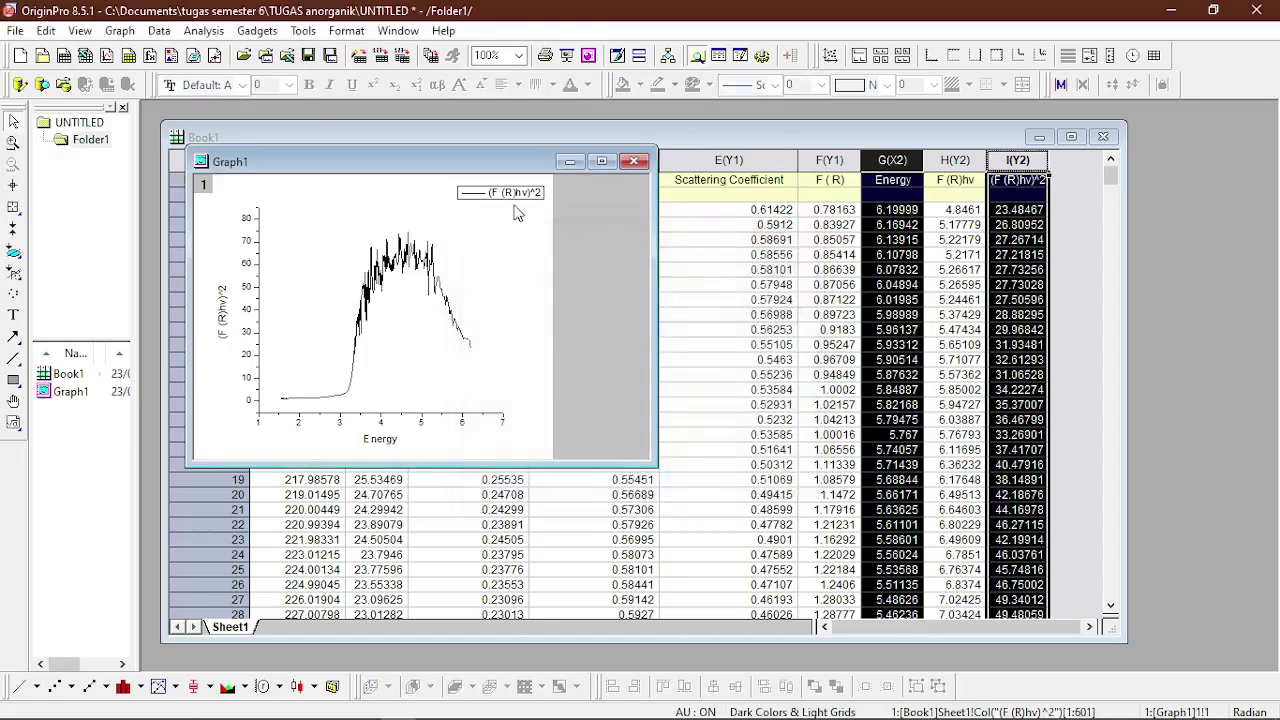
left_click(602, 162)
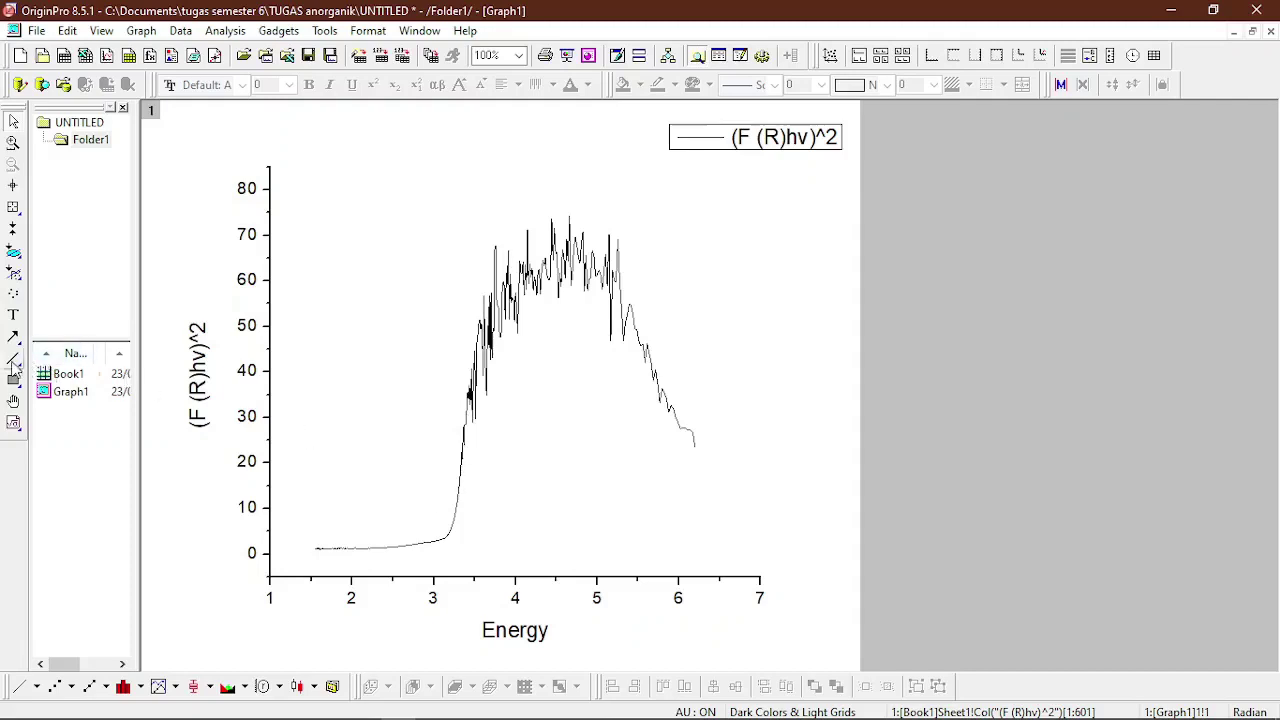
Draw a straight line along the curve's steep rise, from about (3.4, 30) down to the Energy axis at about 3.2.
left_click(13, 361)
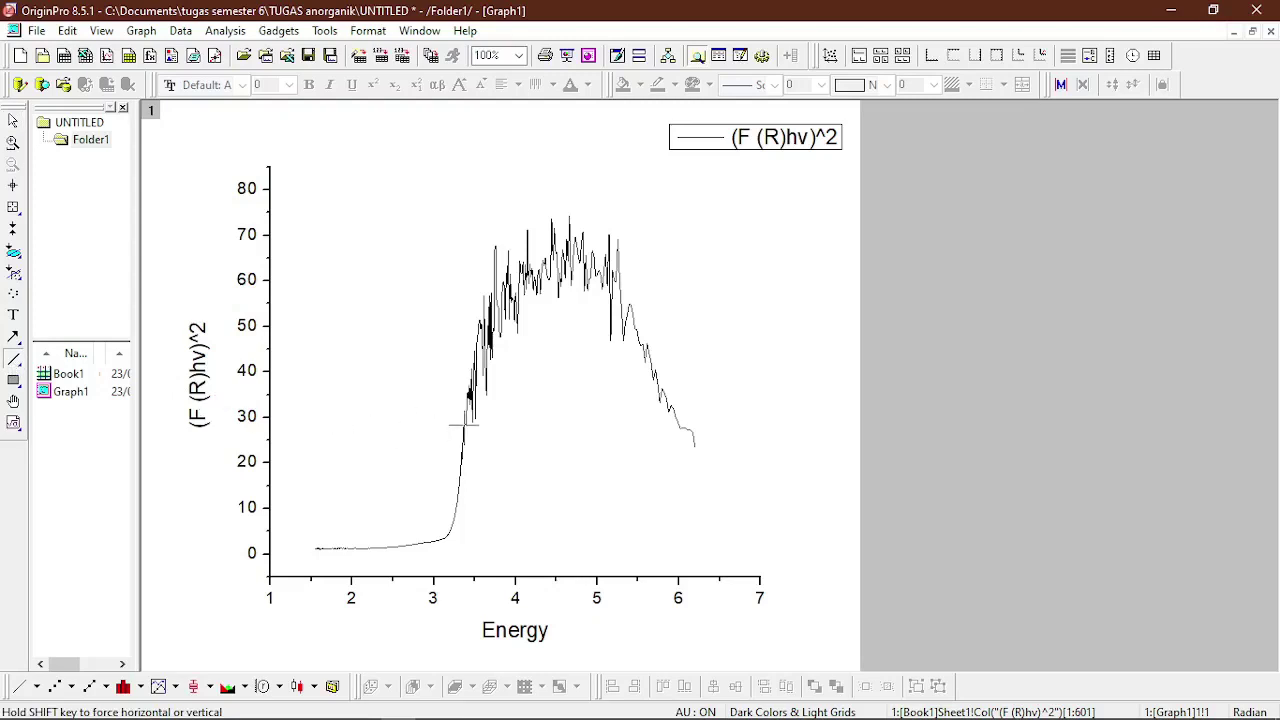
left_click_drag(464, 418, 452, 576)
left_click_drag(453, 585, 453, 585)
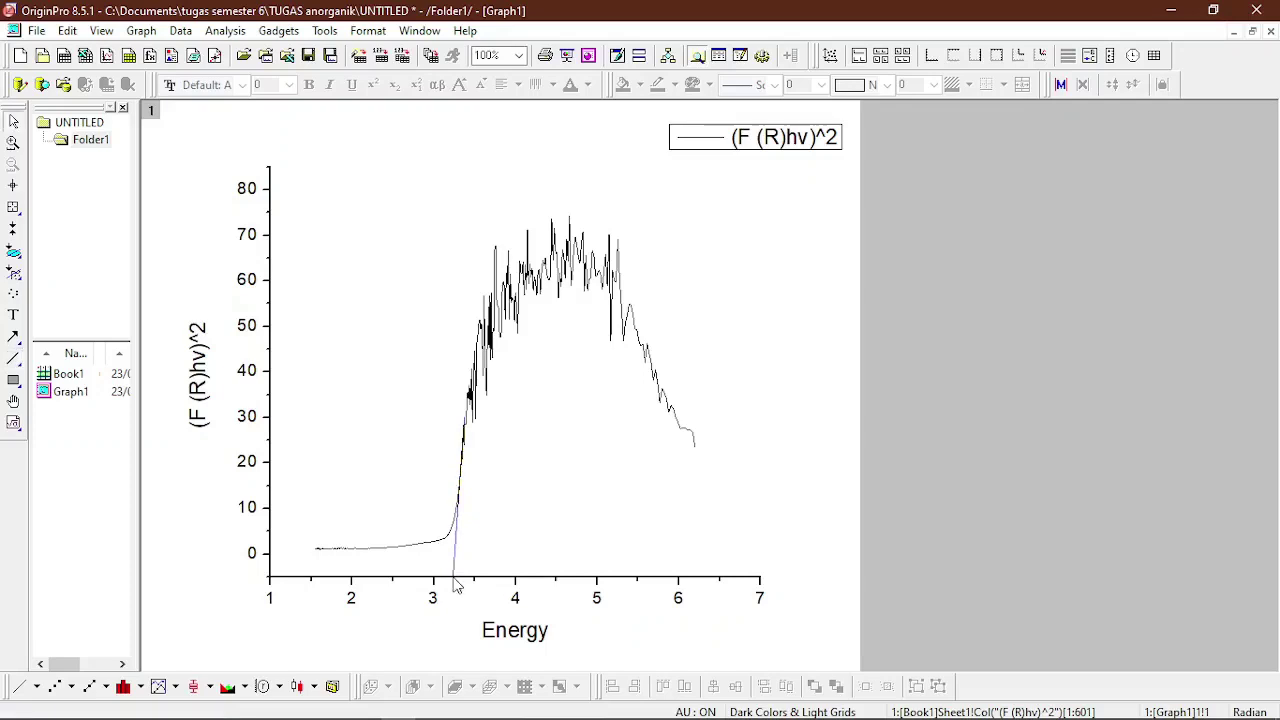
Change the colour of the drawn tangent line to red.
left_click(463, 432)
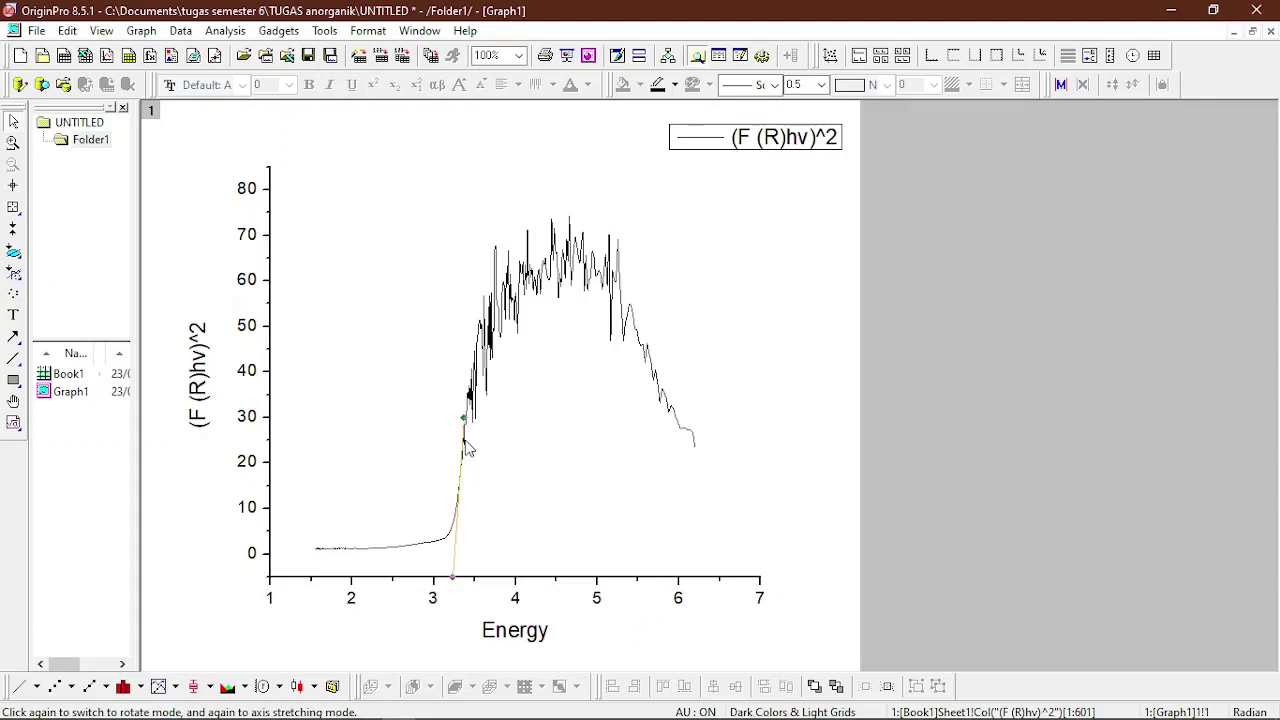
left_click(675, 92)
left_click(690, 112)
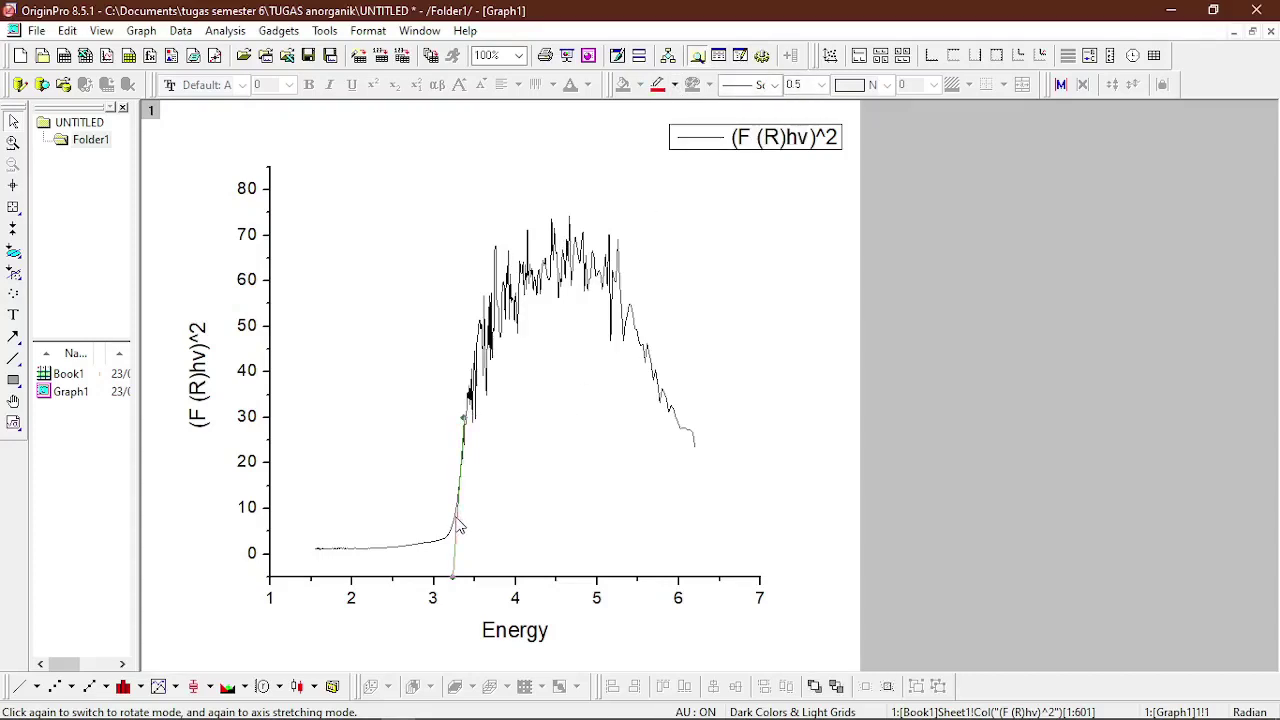
Give the red tangent line a solid line style and a thicker line width.
left_click(773, 87)
left_click(800, 122)
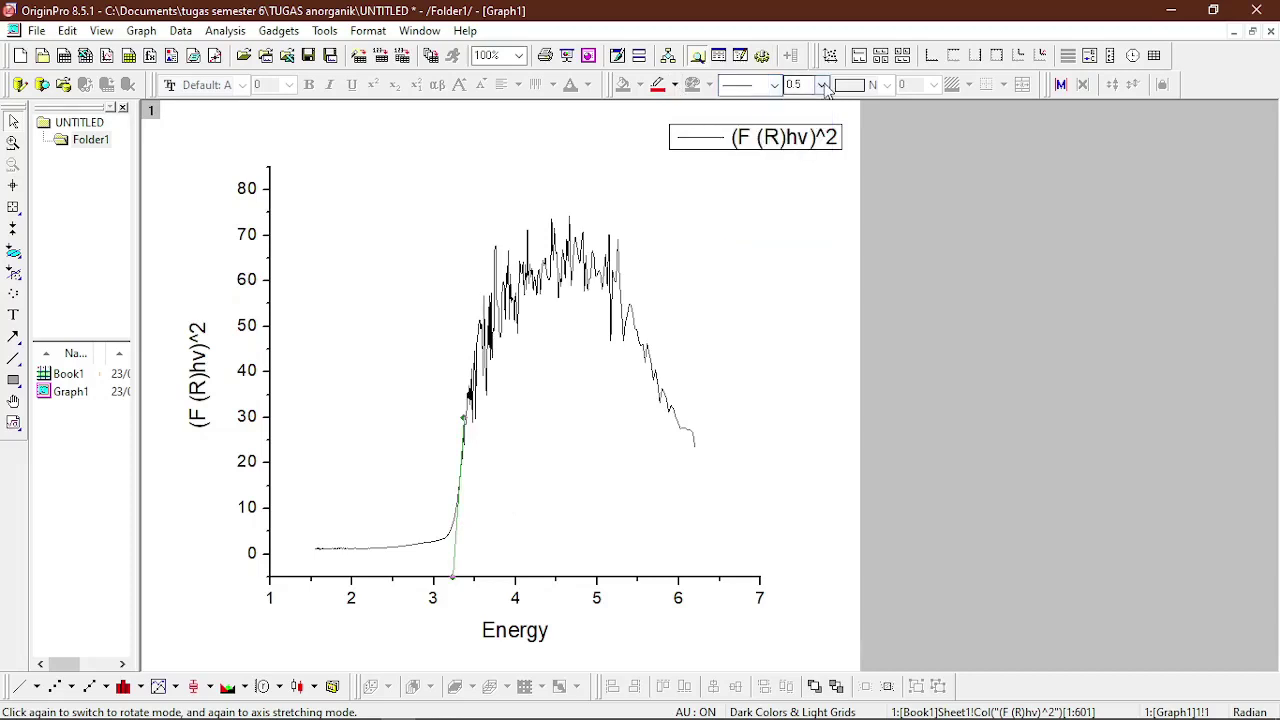
left_click(822, 85)
left_click(815, 151)
left_click(566, 511)
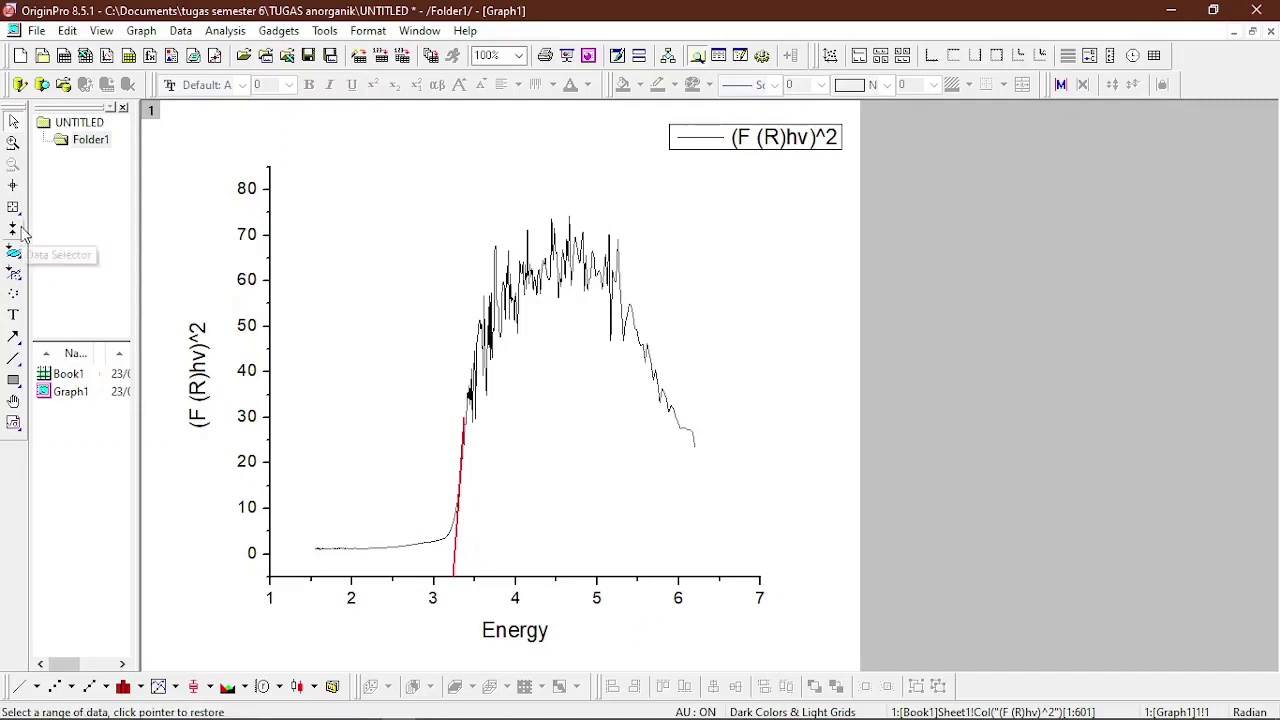
Read the coordinates where the tangent line meets the Energy axis with the Screen Reader and move the Data Display off the graph.
left_click(13, 188)
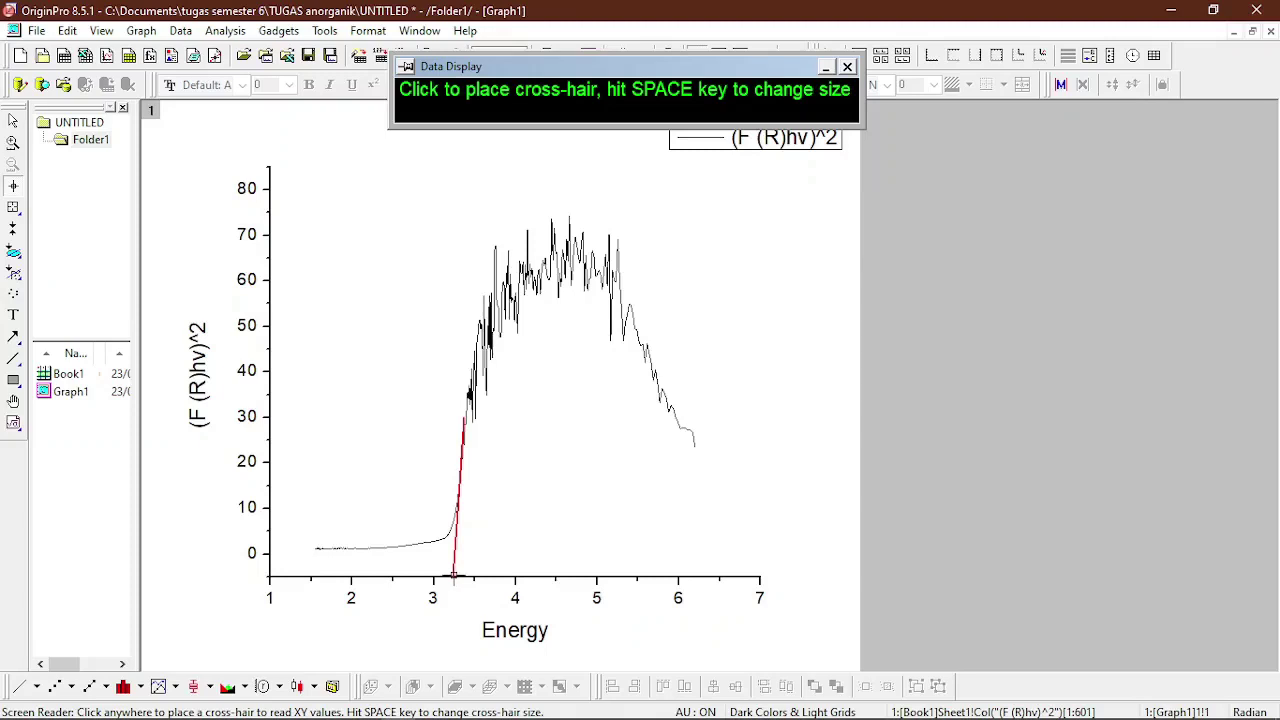
left_click(453, 574)
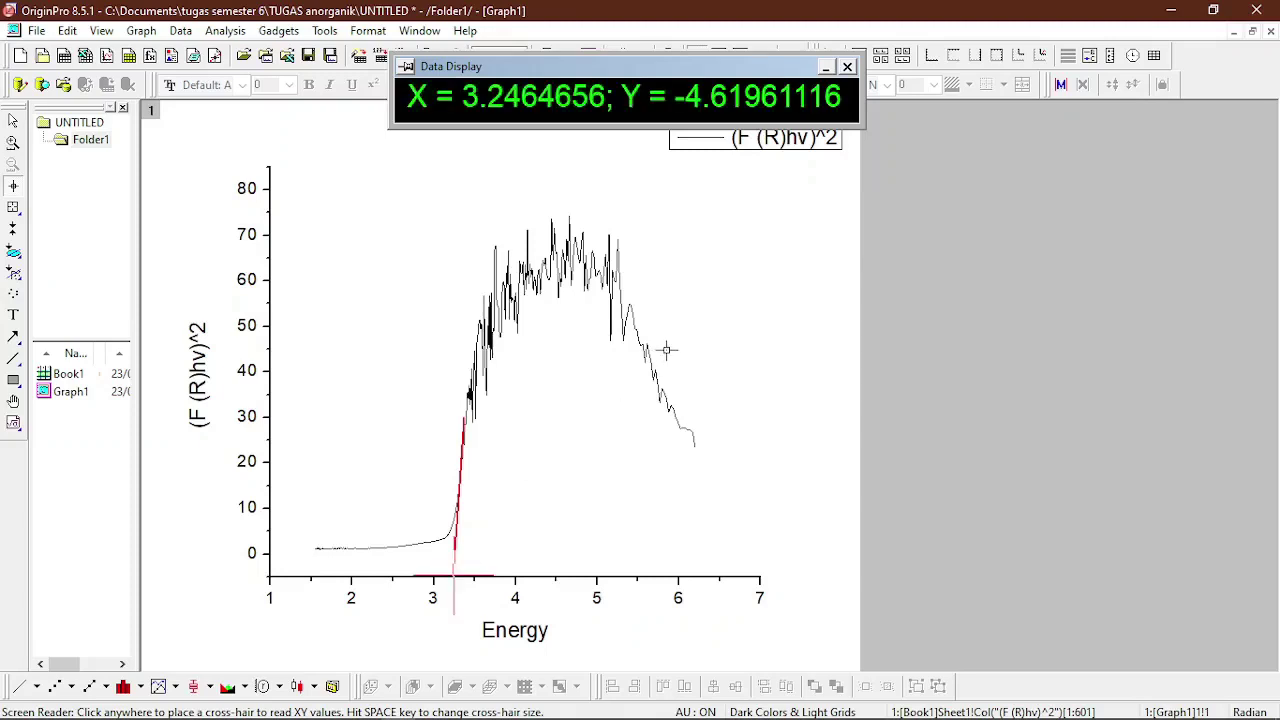
left_click_drag(706, 93, 1012, 272)
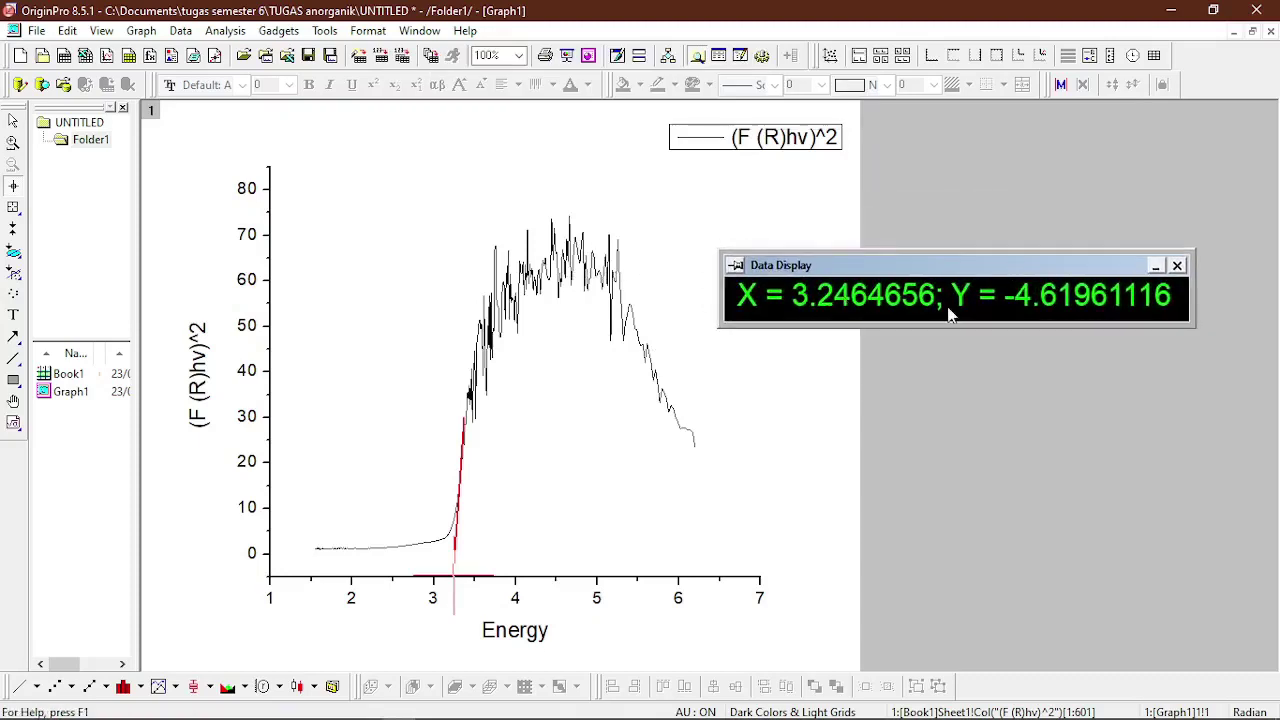
mouse_move(948, 265)
left_mouse_down()
mouse_move(957, 314)
mouse_move(963, 258)
mouse_move(964, 277)
left_mouse_up()
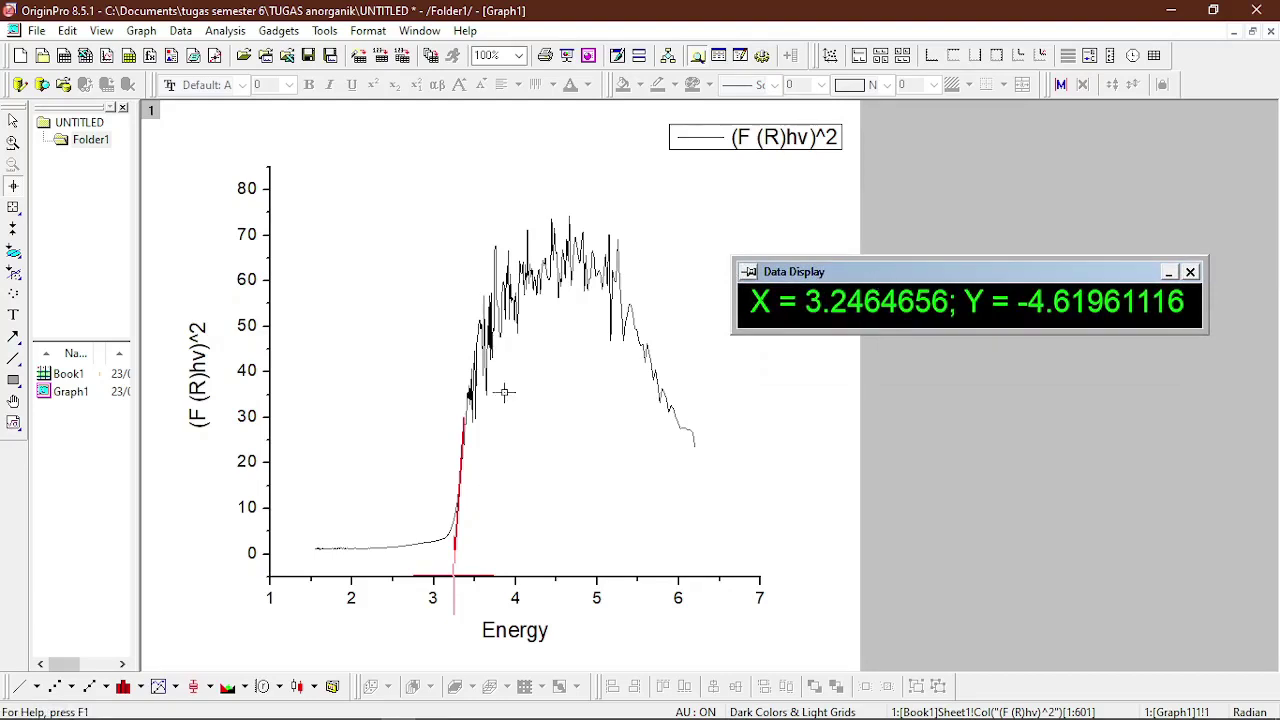
Add the text label "Eg = 3,246" in the empty area beside the curve's steep rise.
left_click(14, 318)
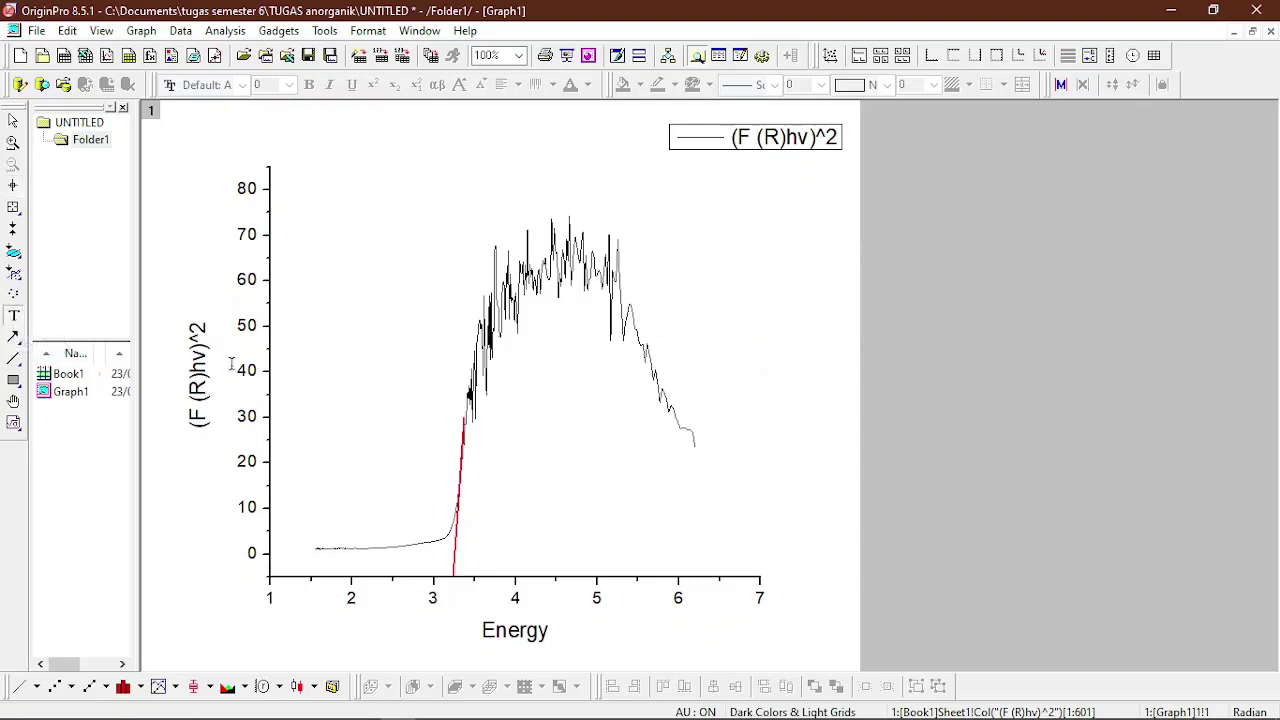
left_click(328, 345)
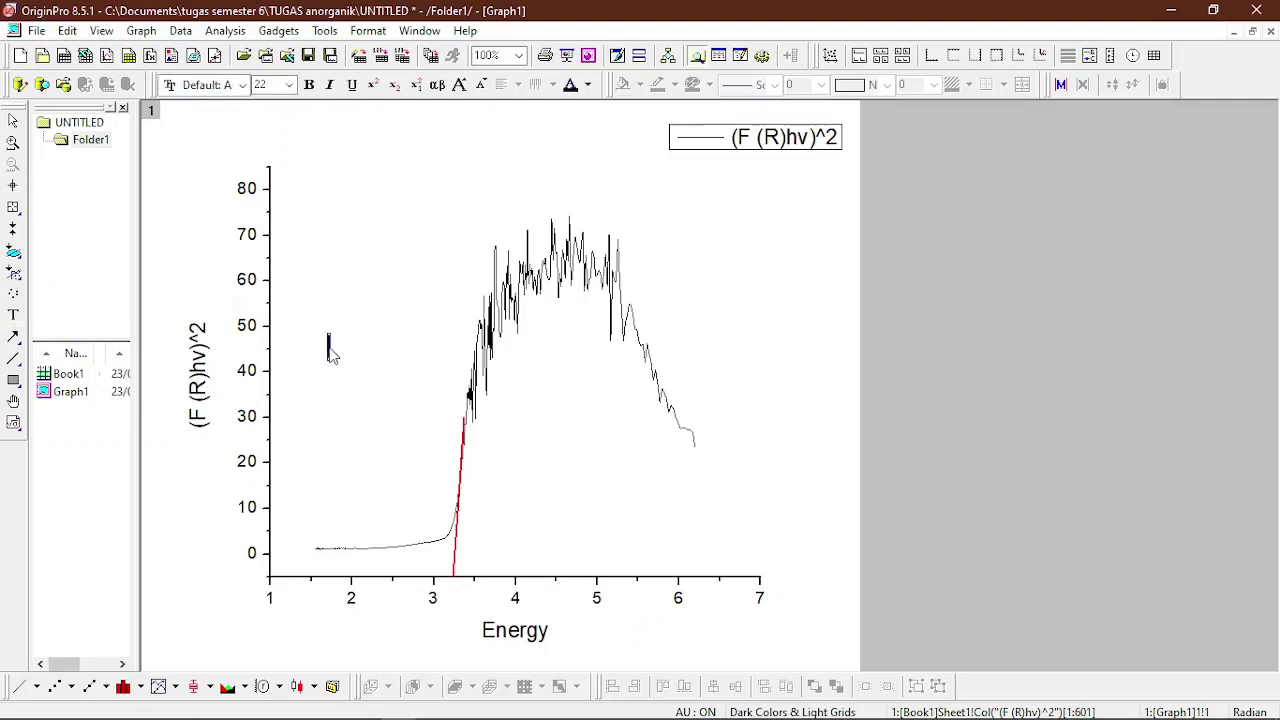
type("Eg = 3,2")
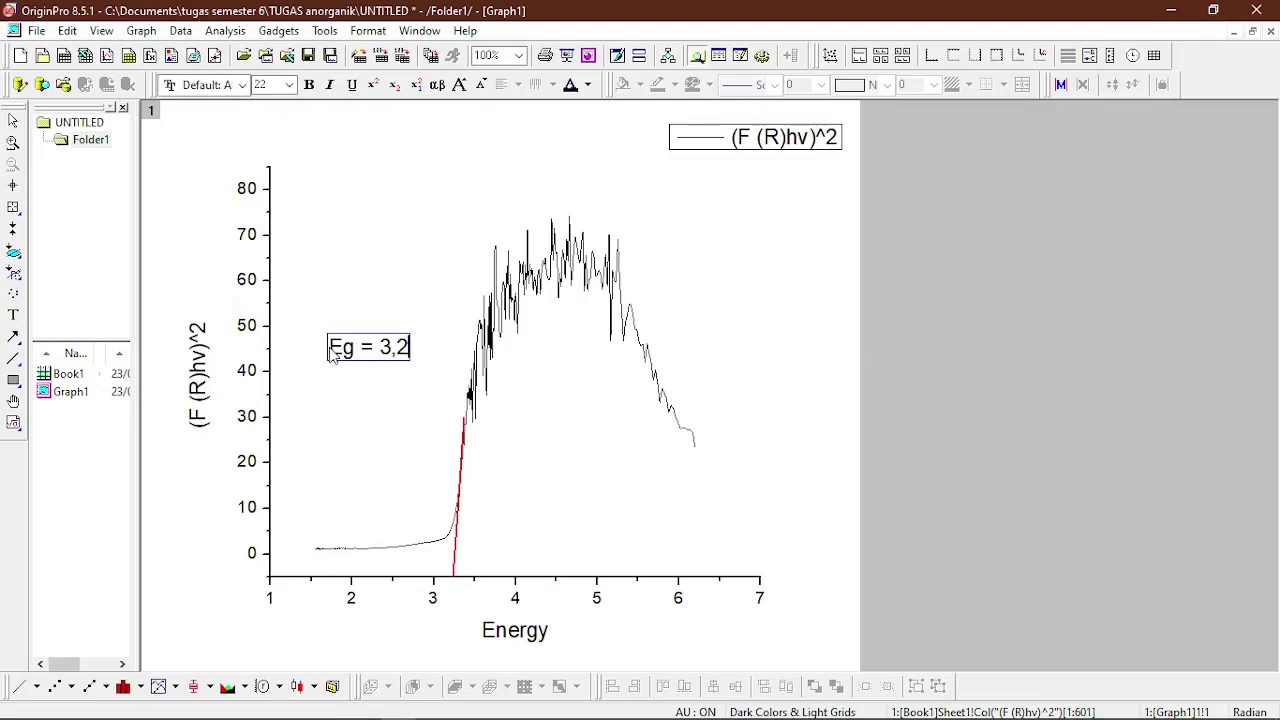
type("44")
type("6")
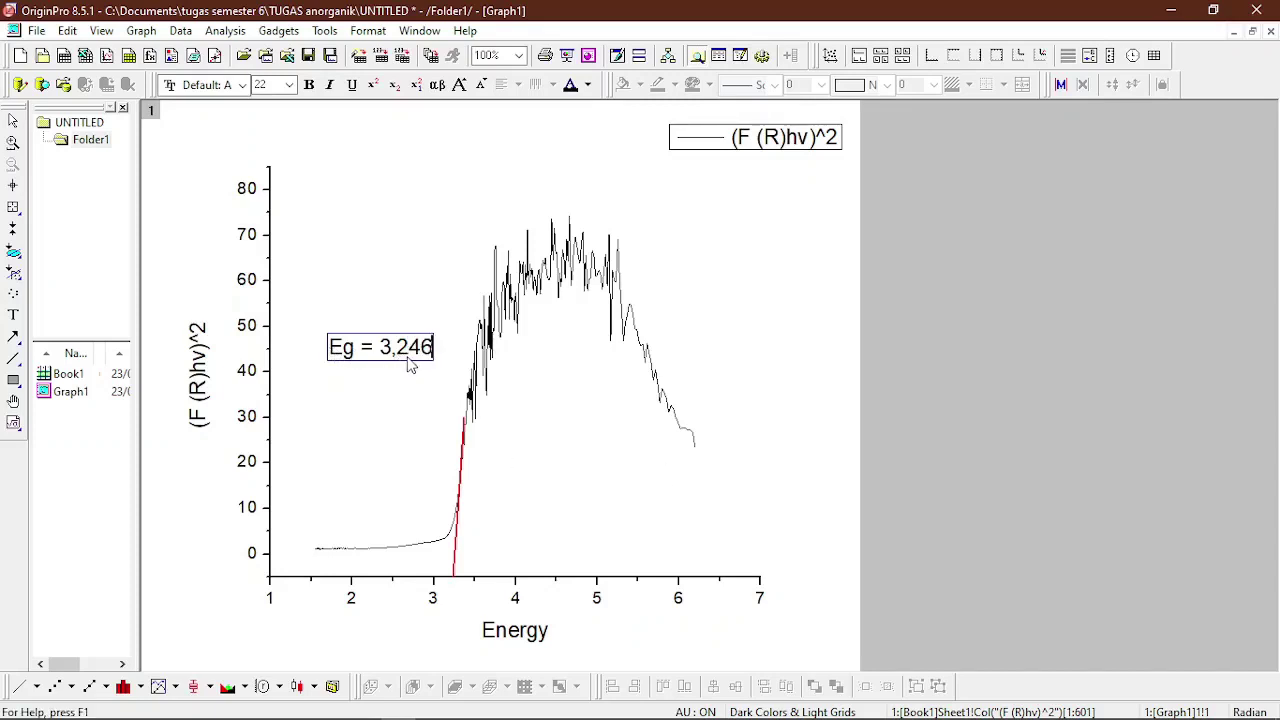
left_click(420, 288)
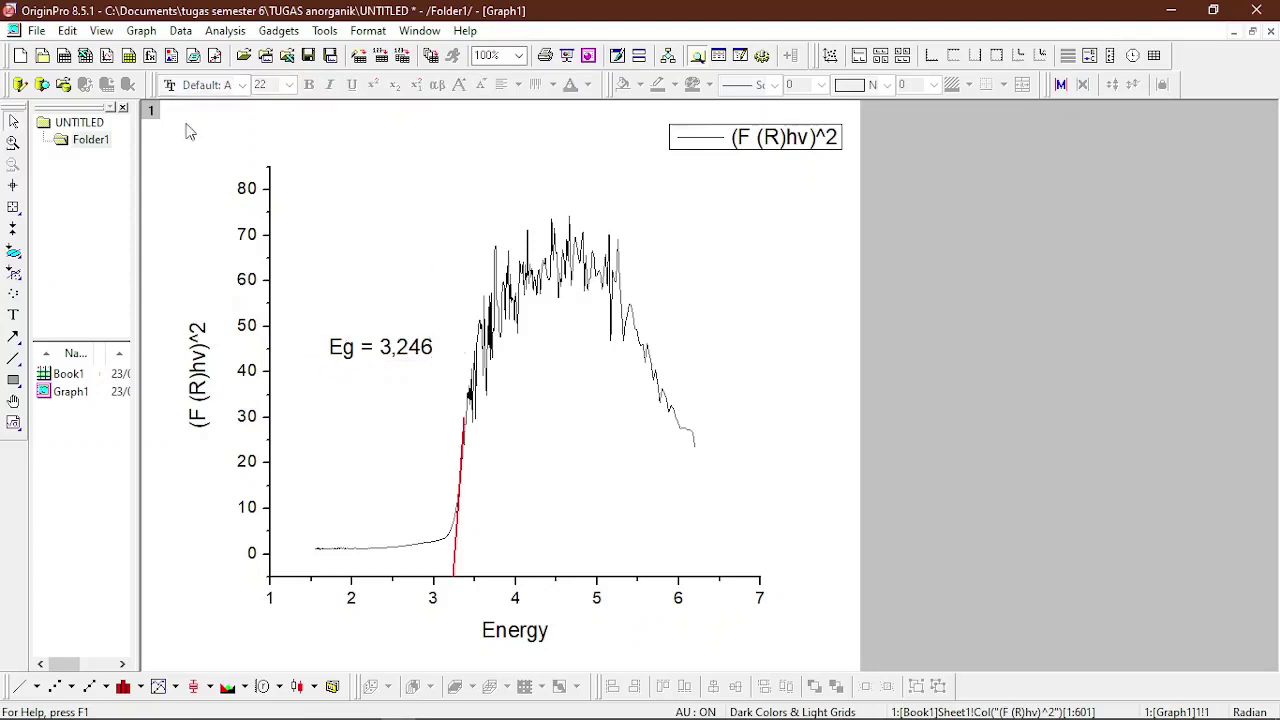
Save the project as KUBELKA MUNK.opj in the Origin851 folder.
left_click(36, 31)
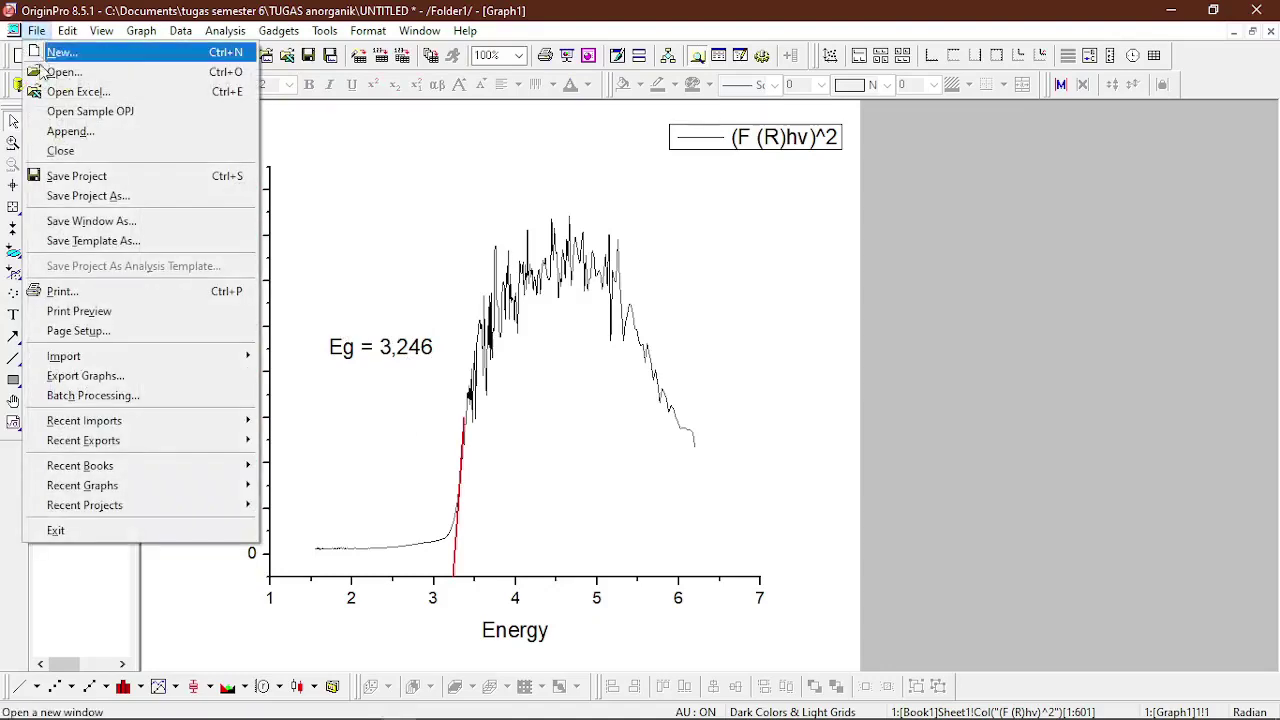
left_click(100, 190)
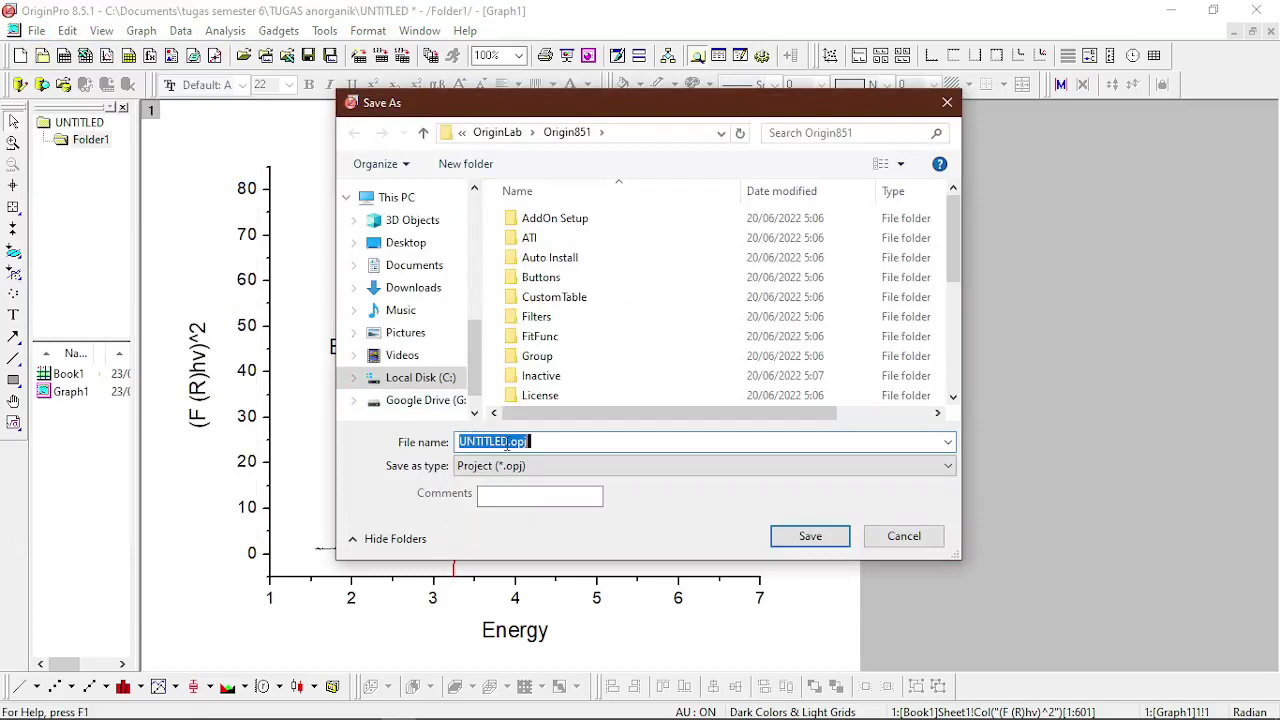
left_click_drag(508, 441, 453, 450)
type("KUBELKA MU")
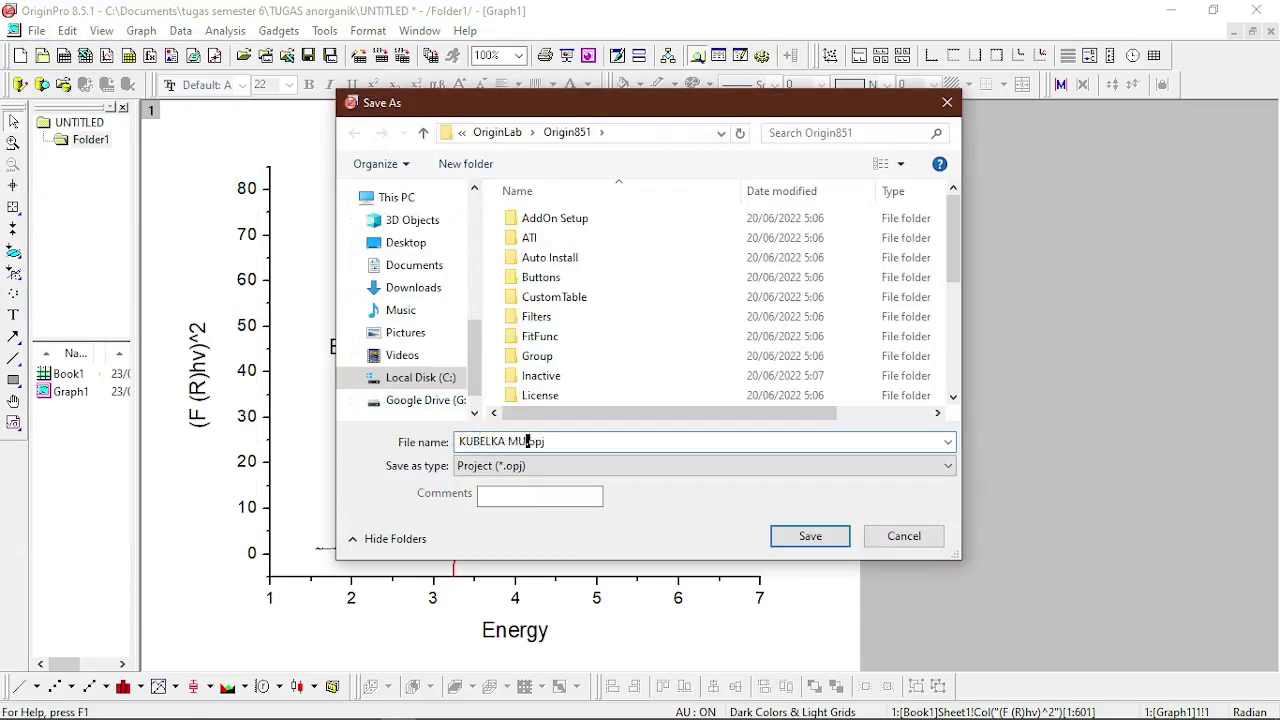
type("NK")
key("Return")
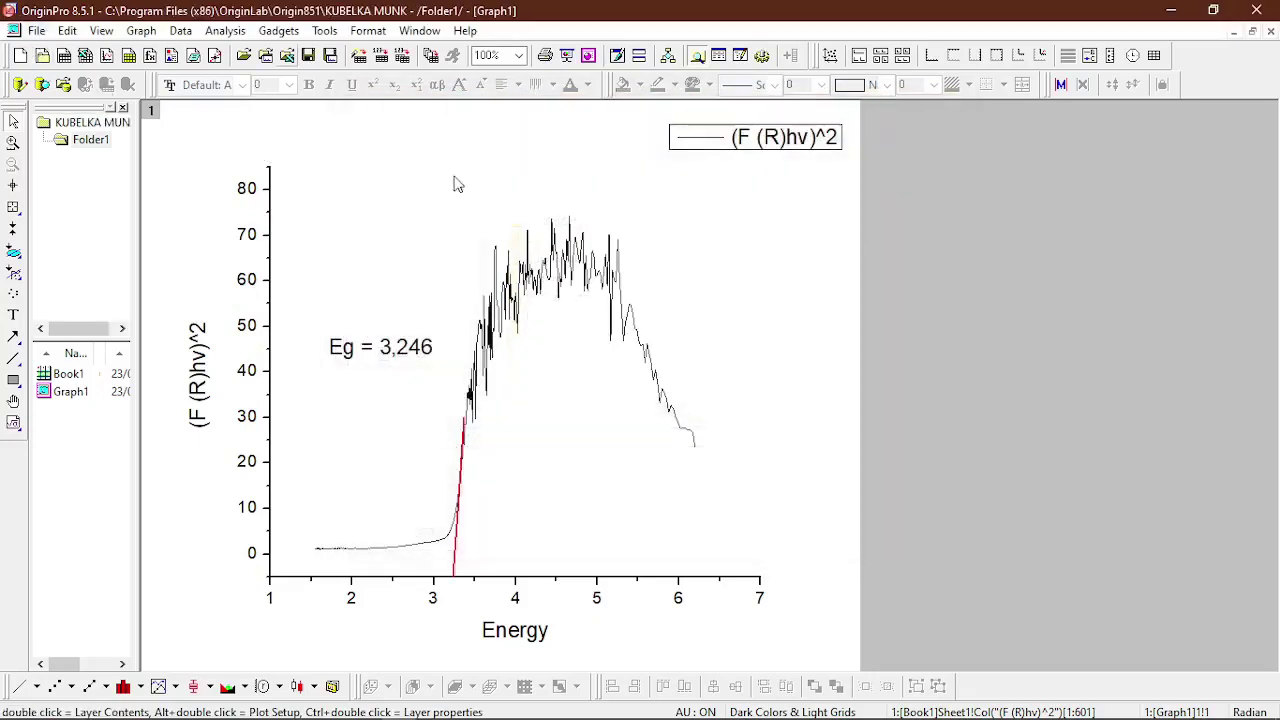
Start exporting the graph and set the image type to Portable Document Format (*.pdf).
left_click(37, 30)
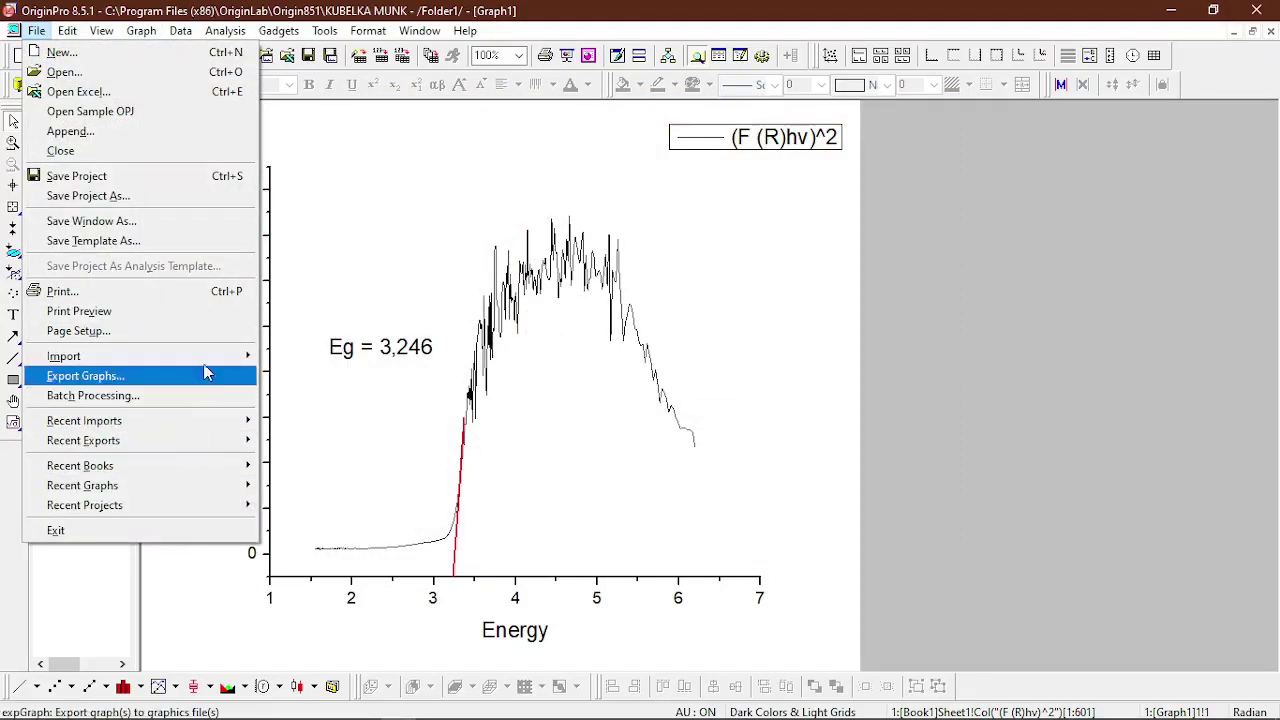
left_click(37, 30)
left_click(37, 30)
left_click(157, 376)
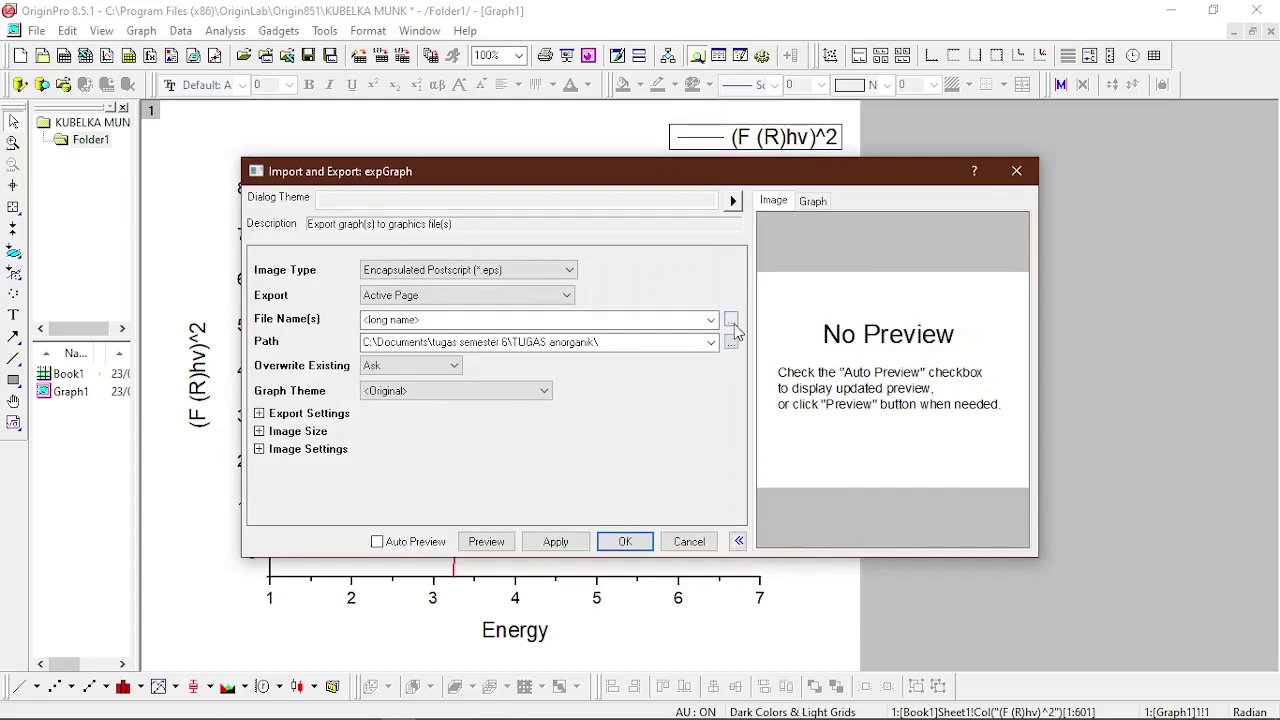
left_click(537, 272)
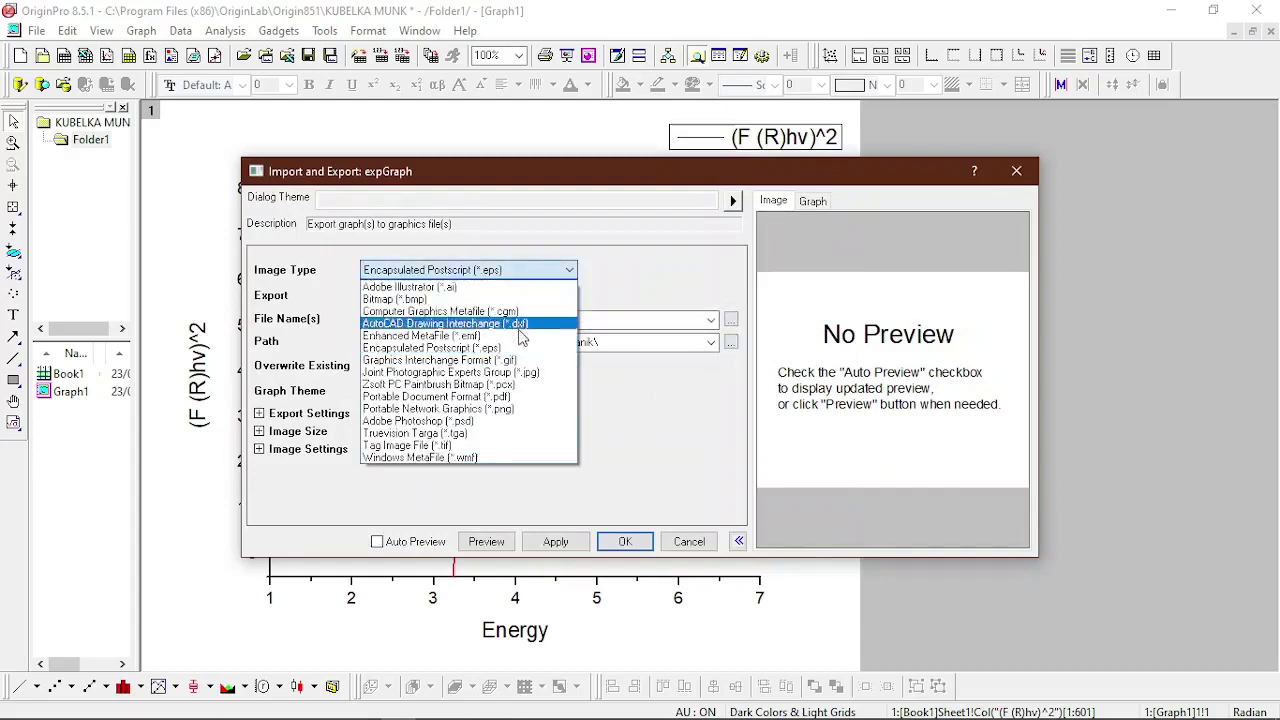
left_click(517, 398)
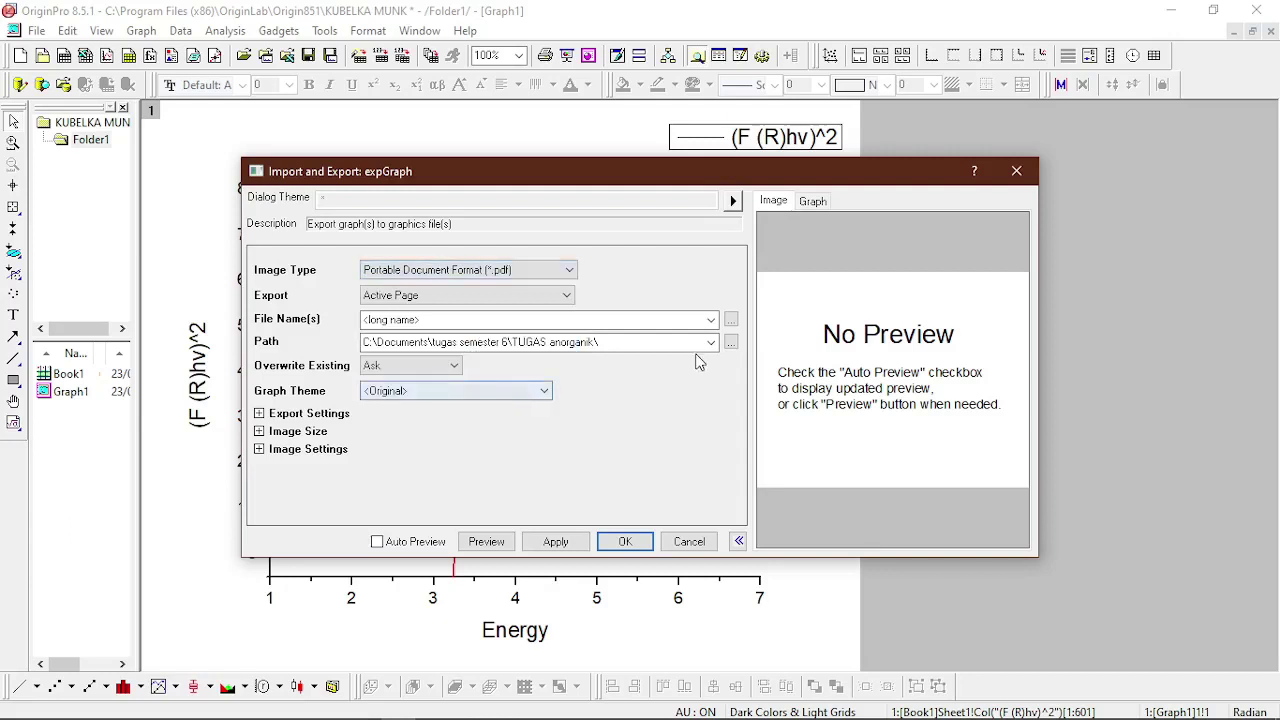
Name the export file "kubelka munk" and export the active graph page to the TUGAS anorganik folder.
left_click(531, 322)
type("kublek")
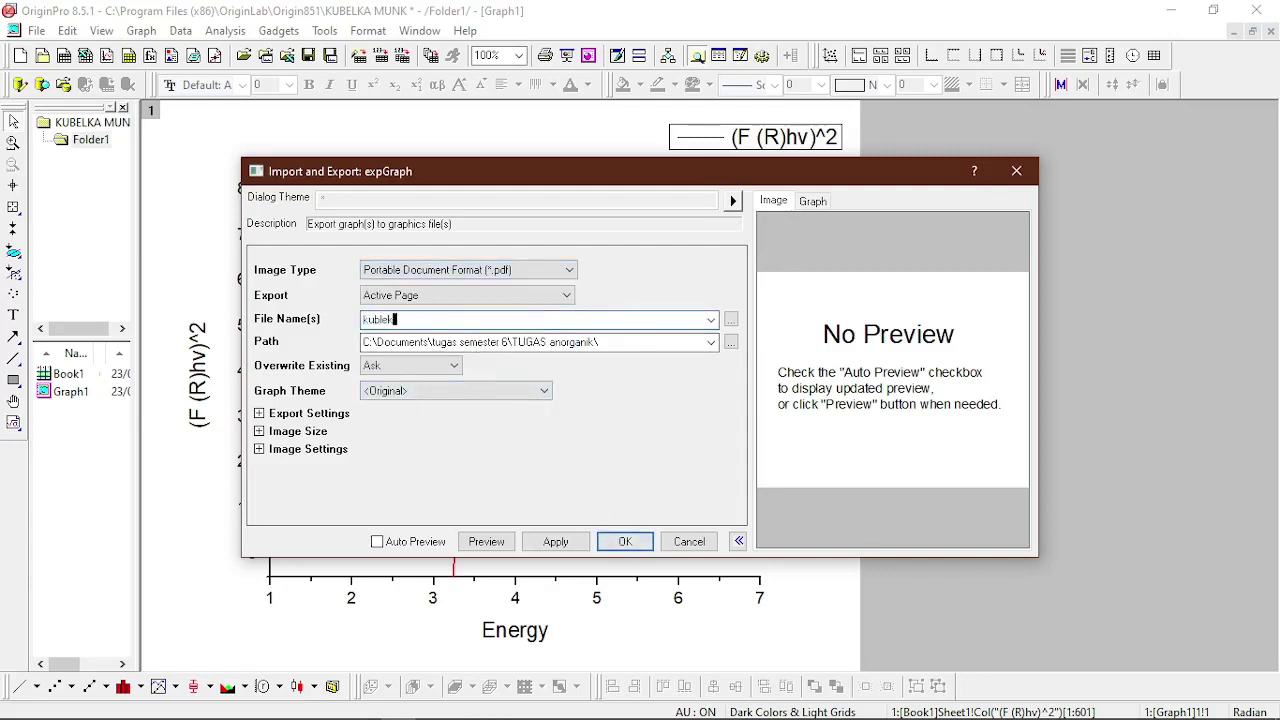
key("BackSpace")
key("BackSpace")
type("elka munk")
left_click(625, 542)
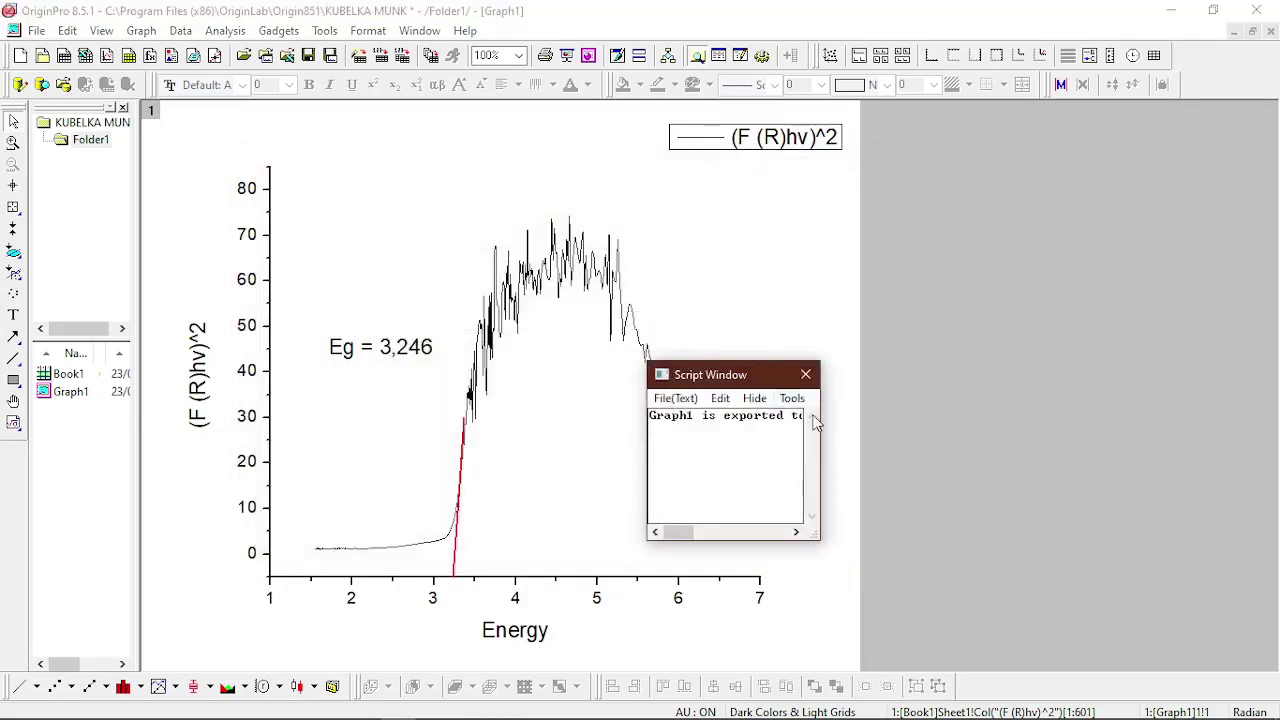
Widen the script window to read the export path and open kubelka munk.pdf from the TUGAS anorganik folder in a maximised Adobe Reader.
left_click_drag(820, 414, 1009, 415)
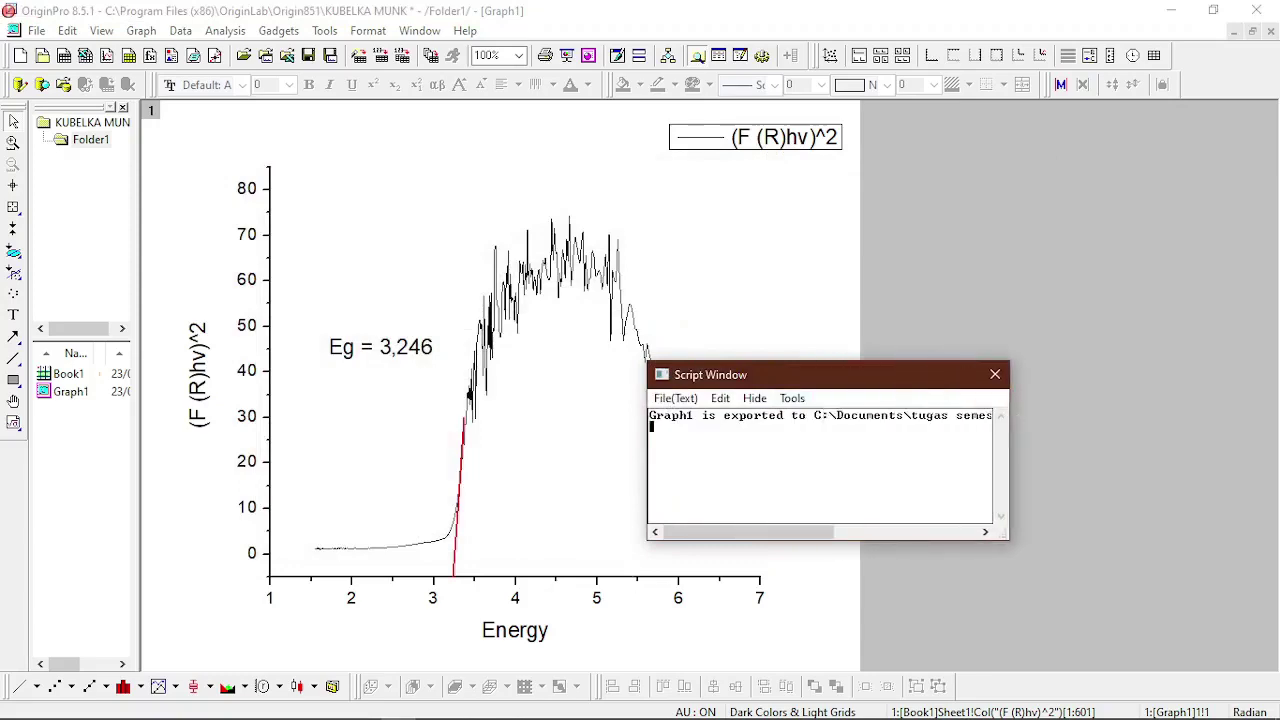
left_click(120, 707)
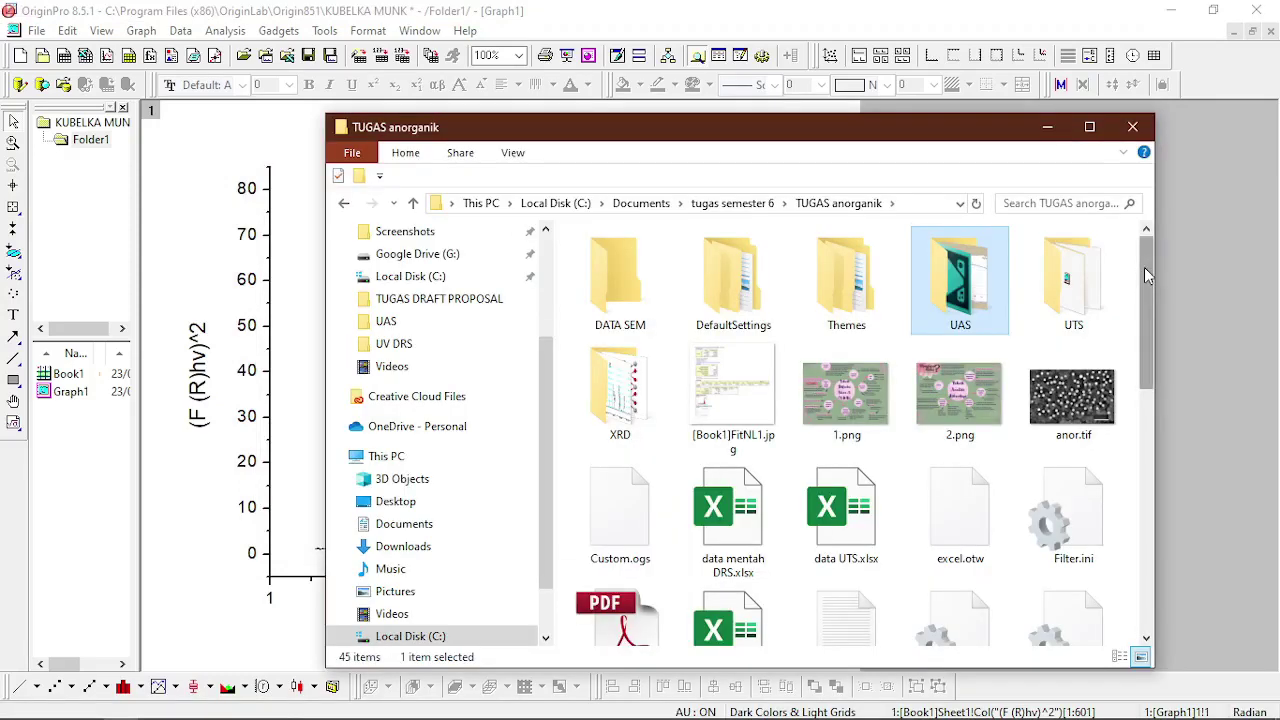
left_click_drag(1144, 267, 1143, 364)
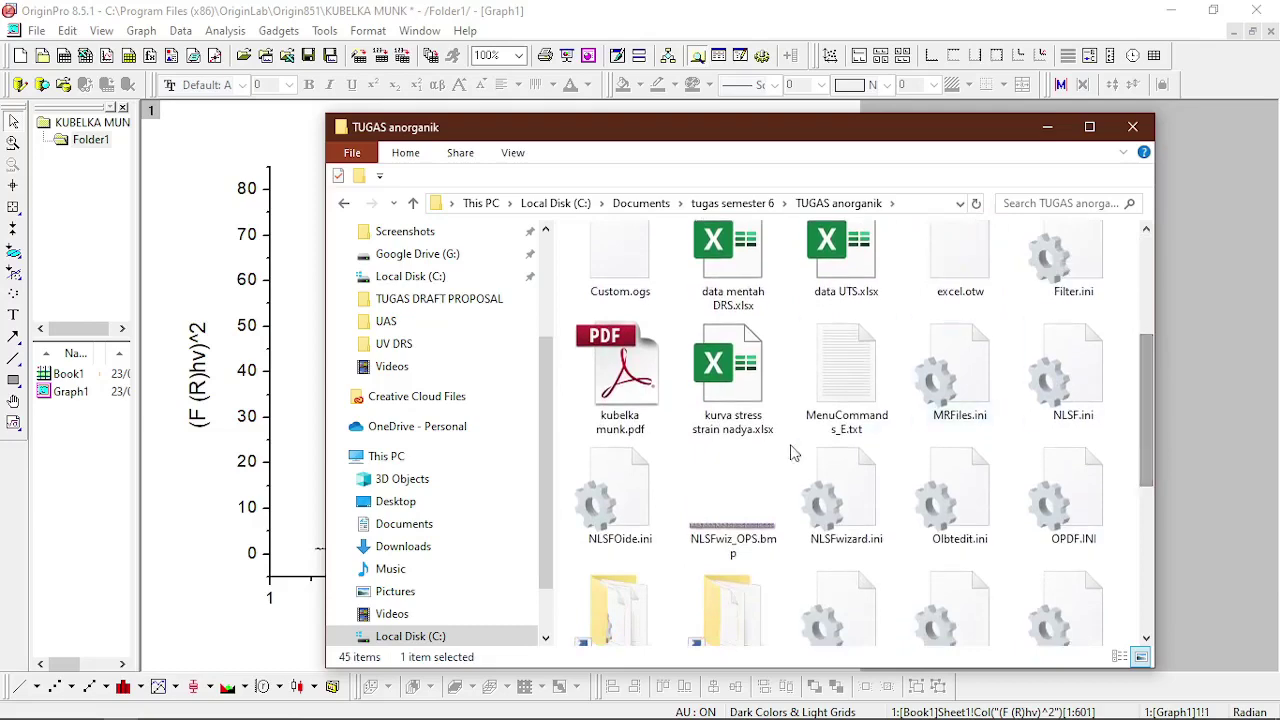
double_click(625, 378)
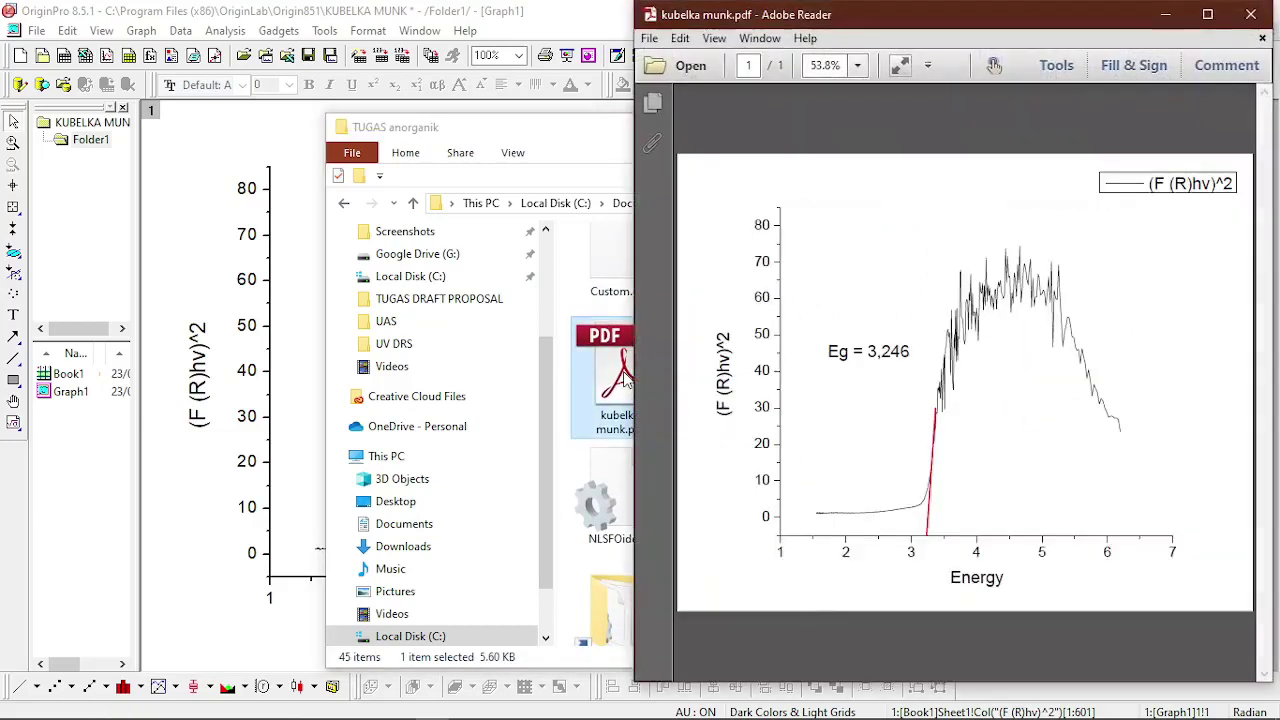
left_click(1207, 14)
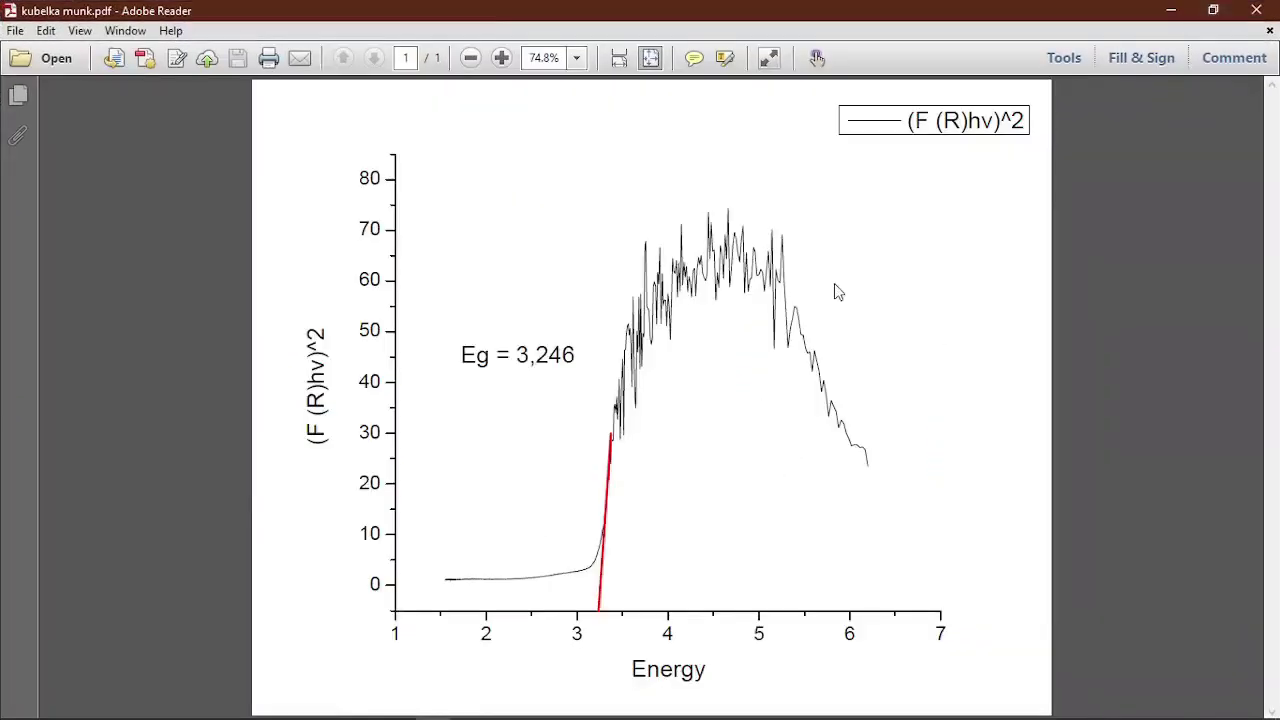